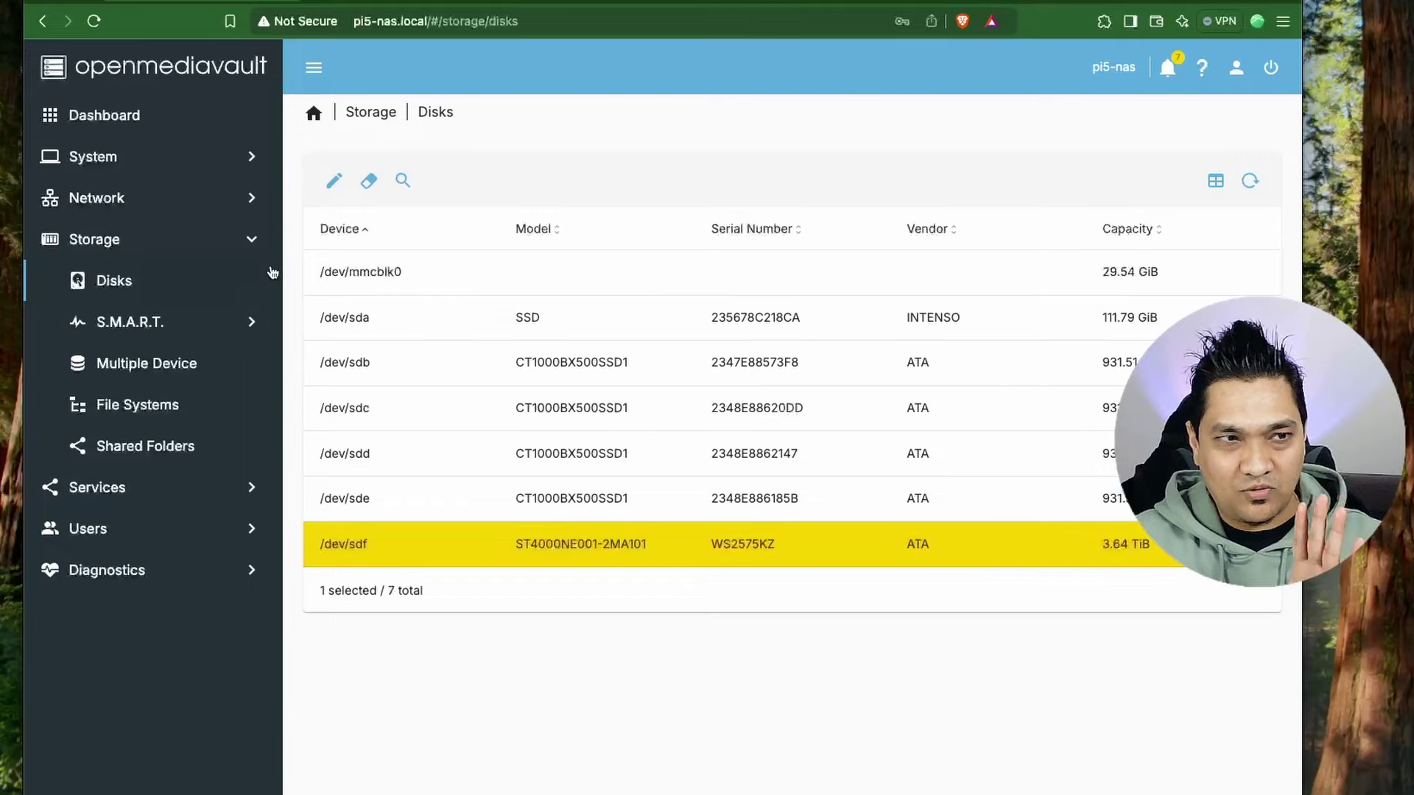
Check the /dev/md0 EXT4 file system and RAID5-NAS shared folder, then go back to the Dashboard
{"action": "left_click", "coordinate": [178, 240]}
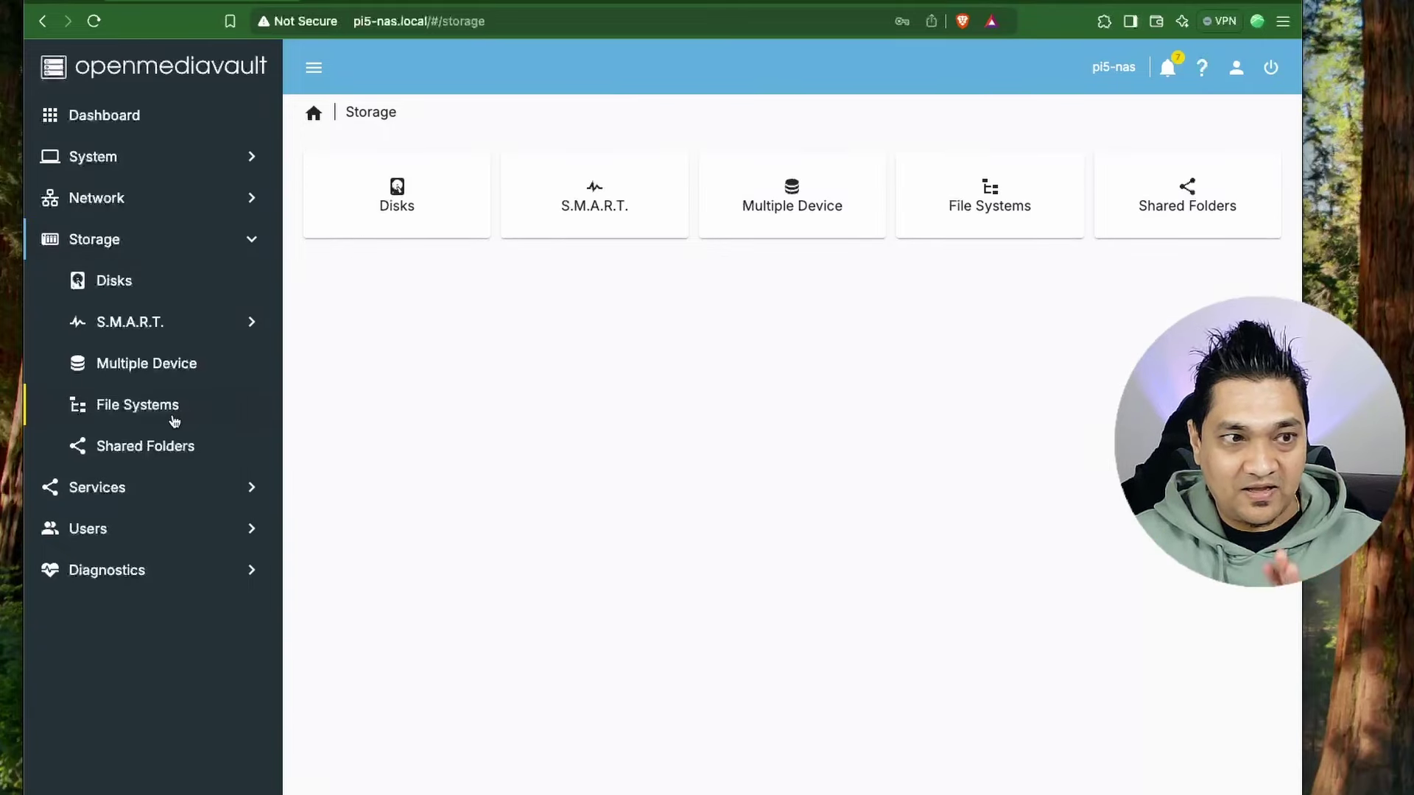
{"action": "left_click", "coordinate": [148, 404]}
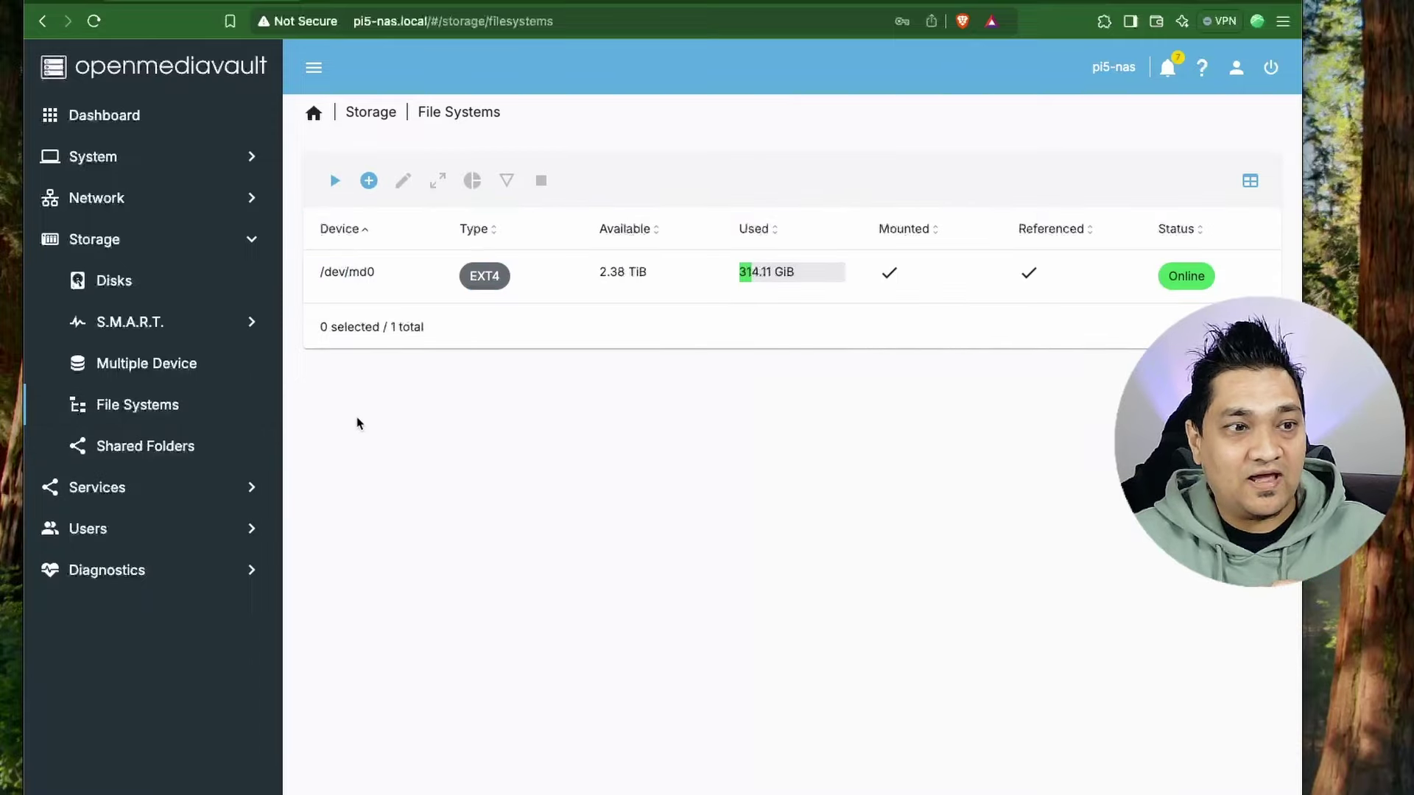
{"action": "left_click", "coordinate": [148, 448]}
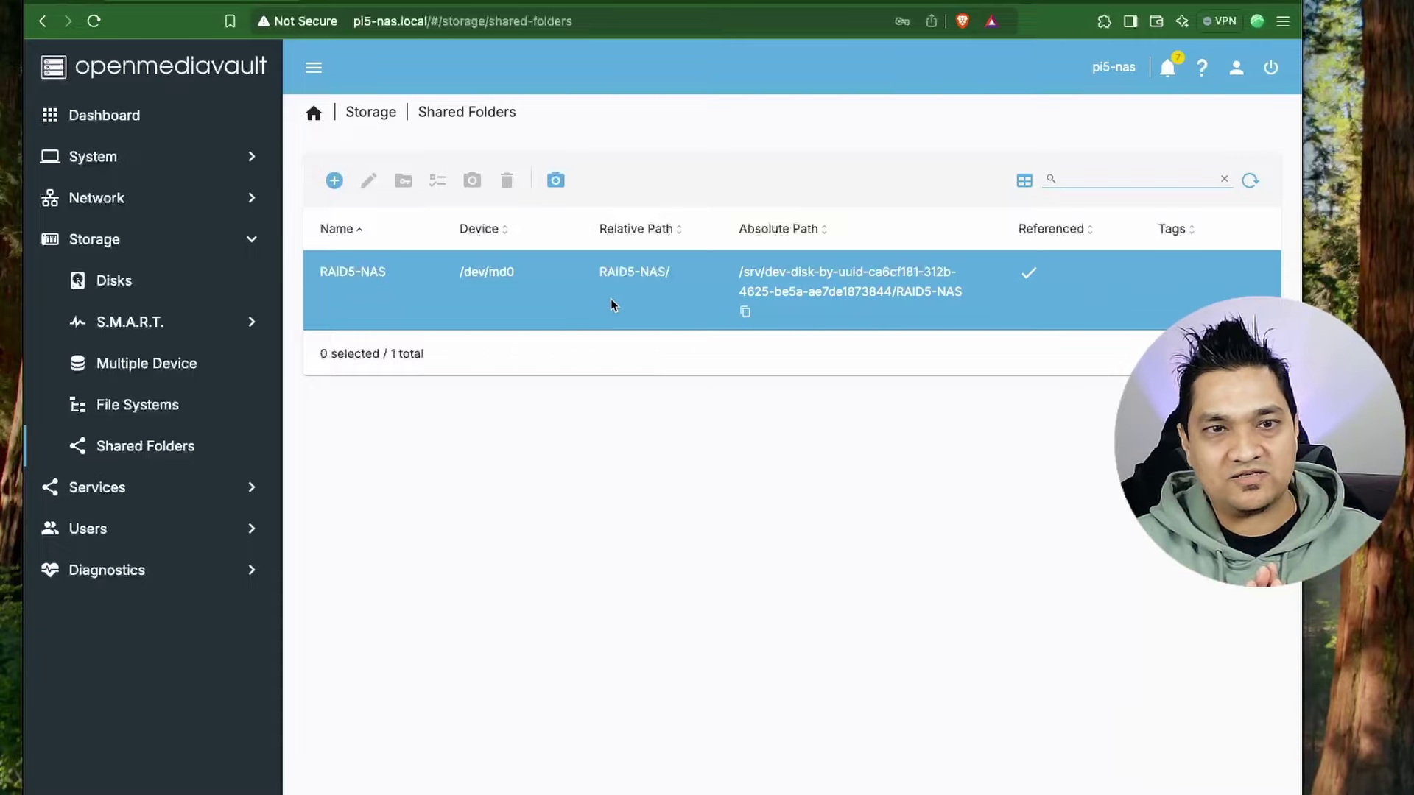
{"action": "left_click", "coordinate": [164, 241]}
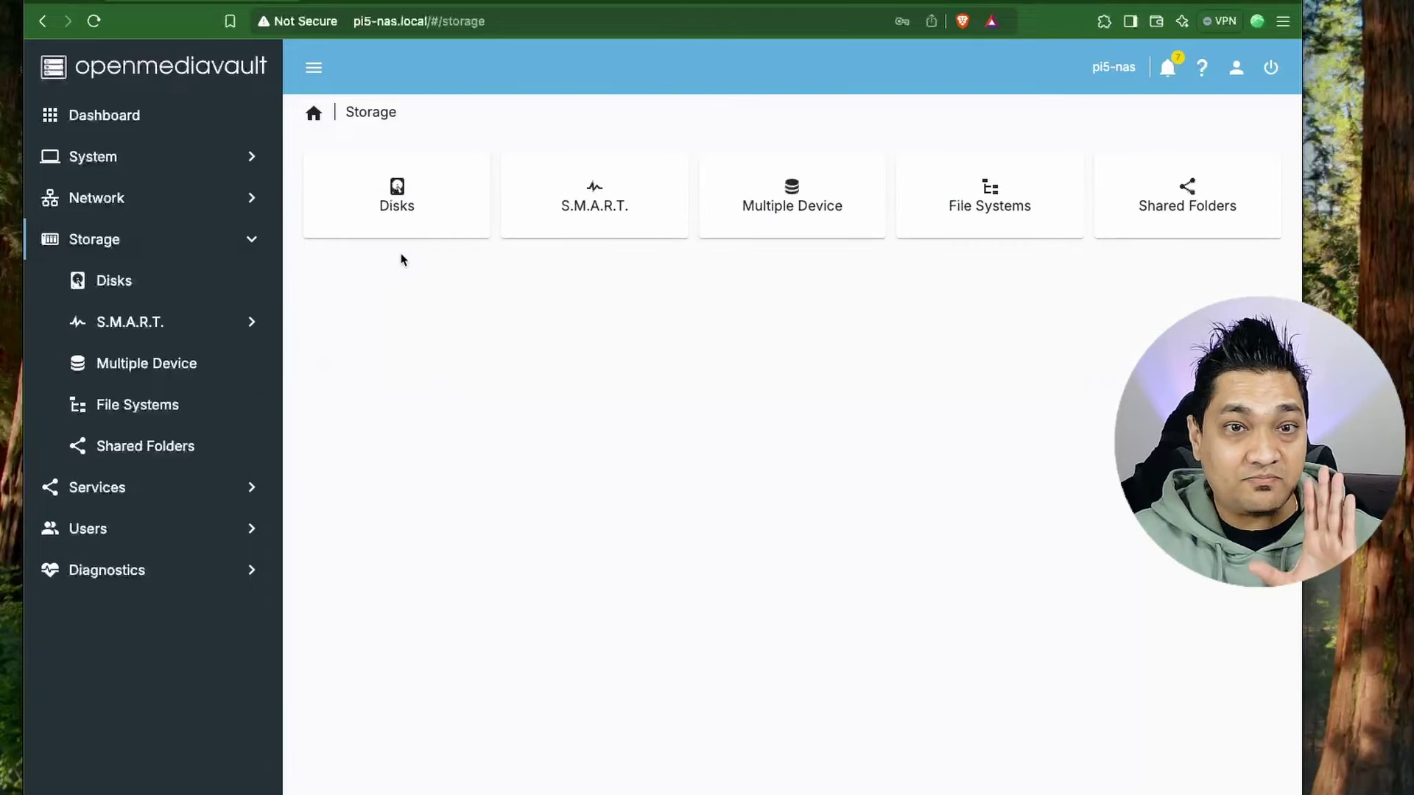
{"action": "left_click", "coordinate": [122, 117]}
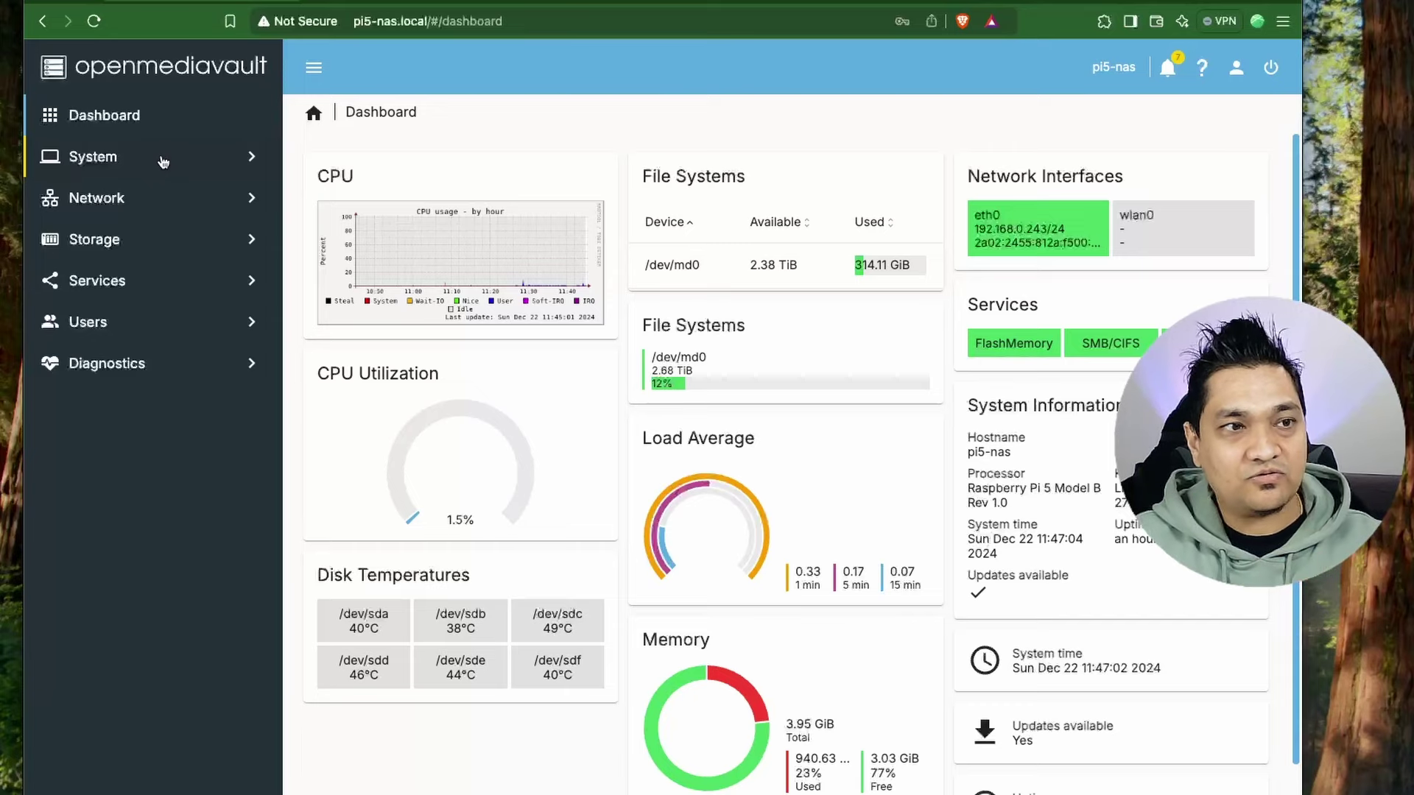
Search plugins for 'backup' to confirm openmediavault-backup 7.1.4 is installed, then go to System > Backup
{"action": "left_click", "coordinate": [164, 159]}
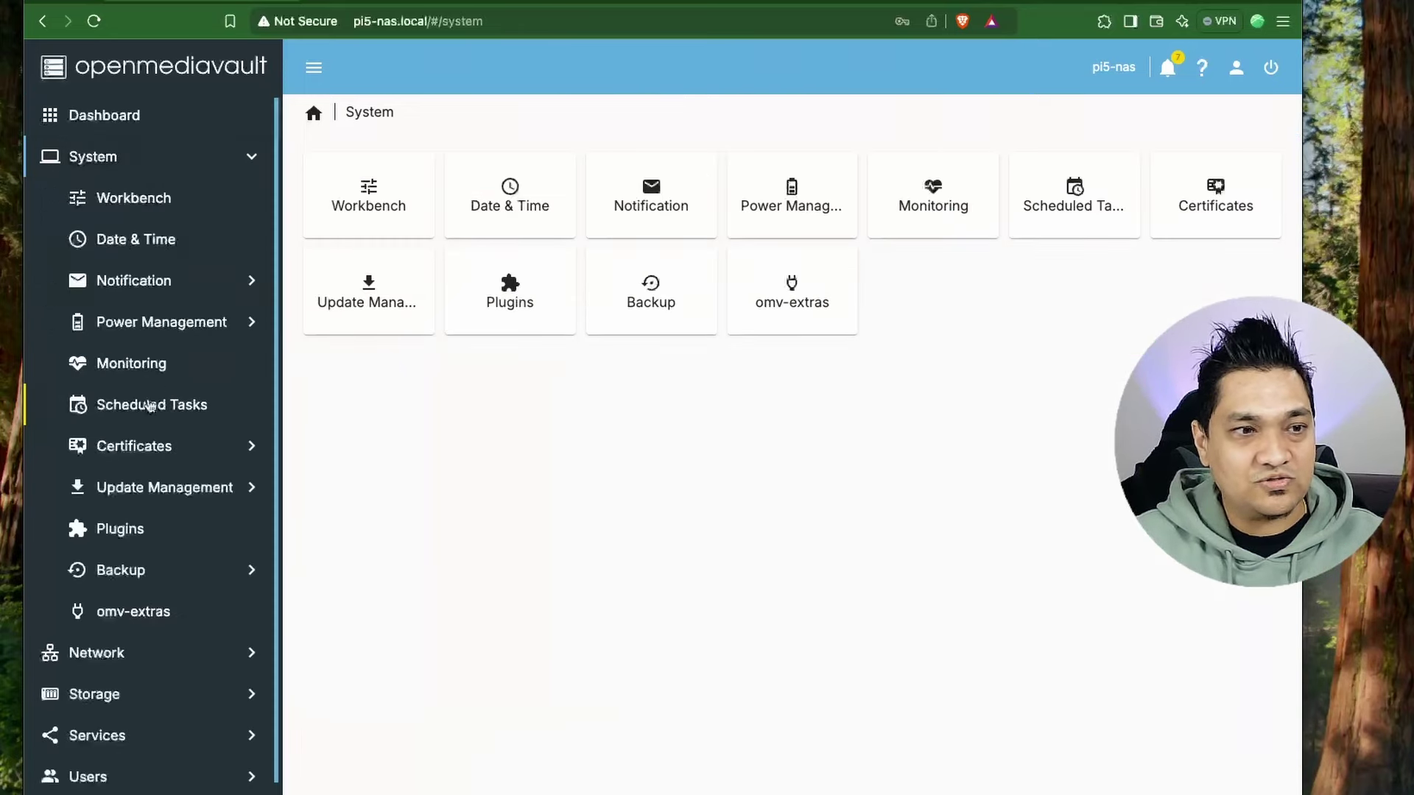
{"action": "left_click", "coordinate": [133, 542]}
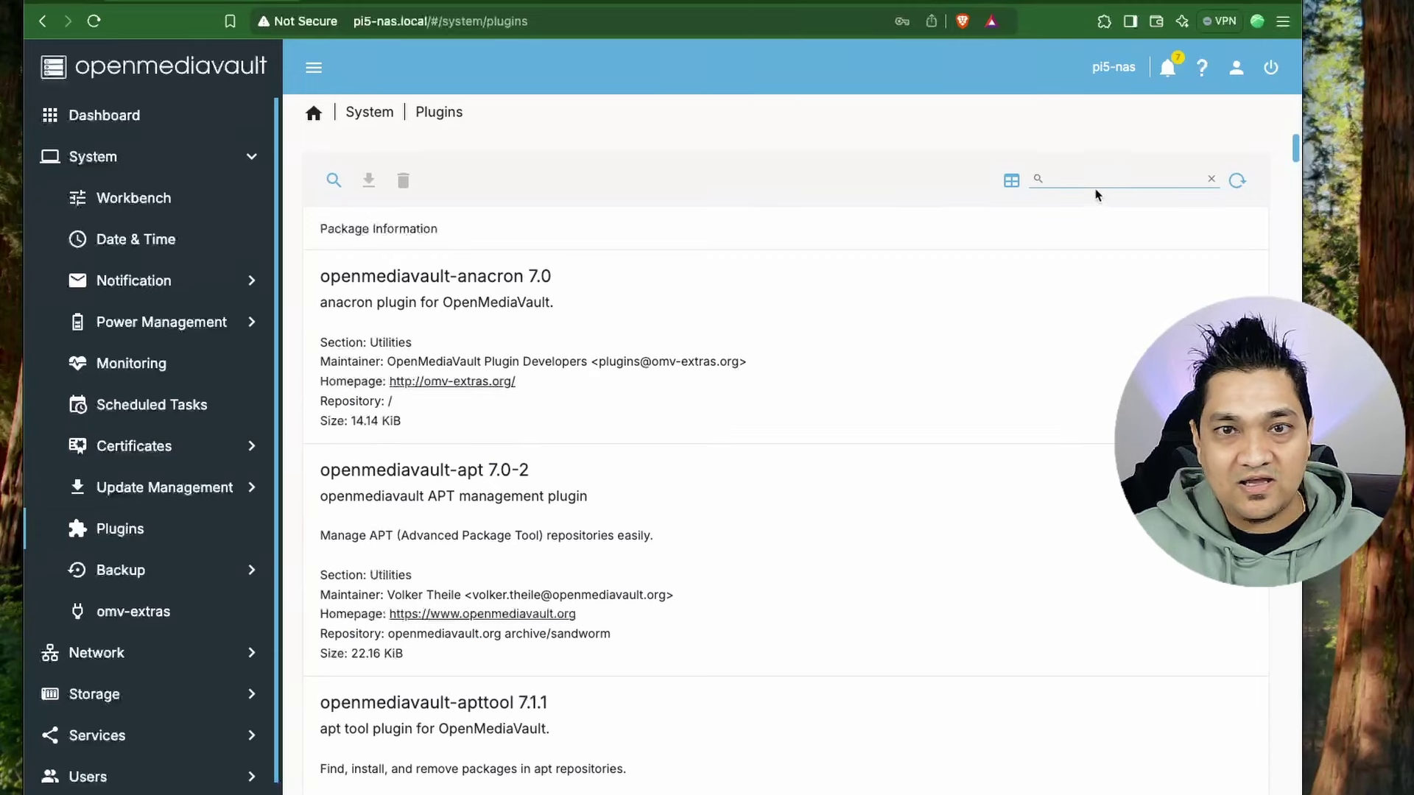
{"action": "left_click", "coordinate": [1114, 177]}
{"action": "type", "text": "backu"}
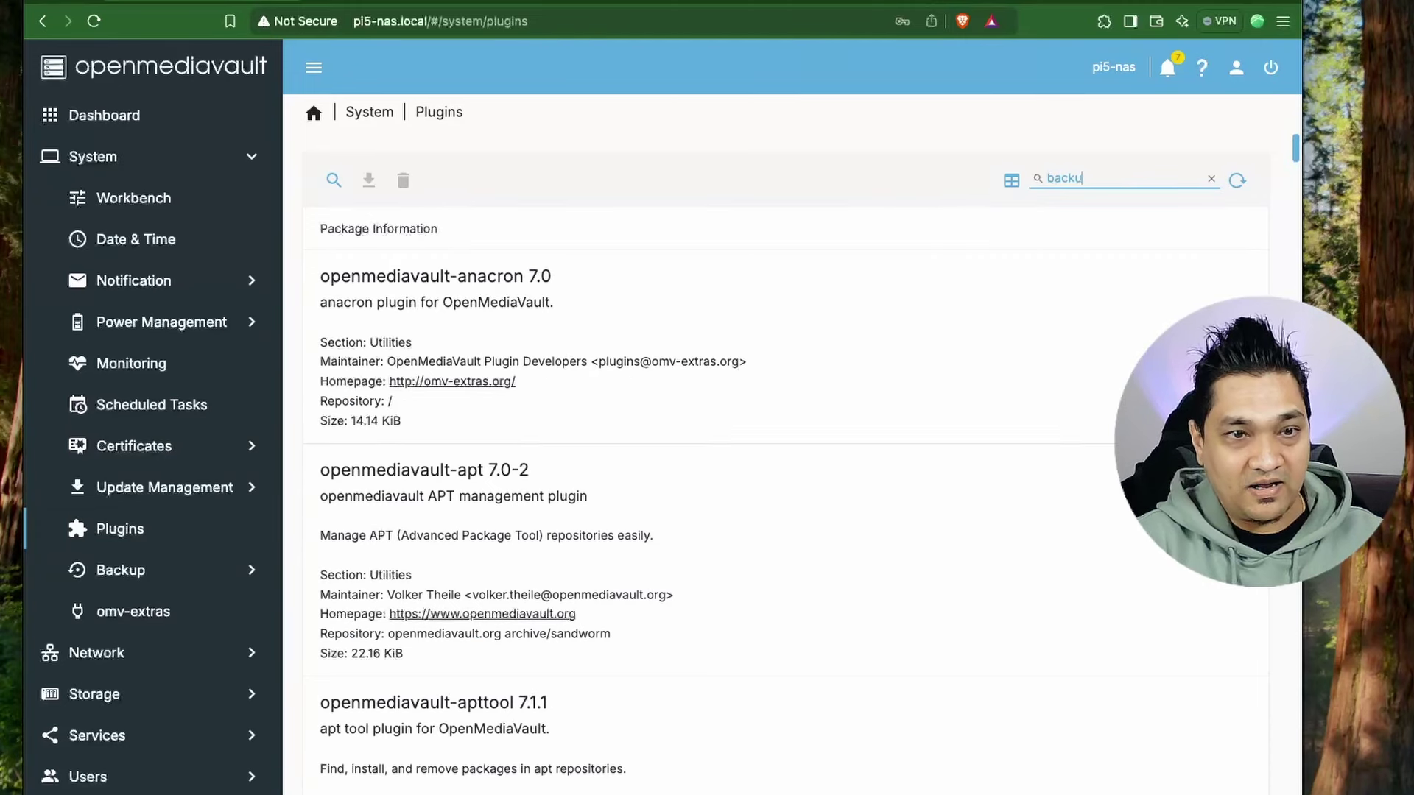
{"action": "type", "text": "p"}
{"action": "left_click", "coordinate": [757, 364]}
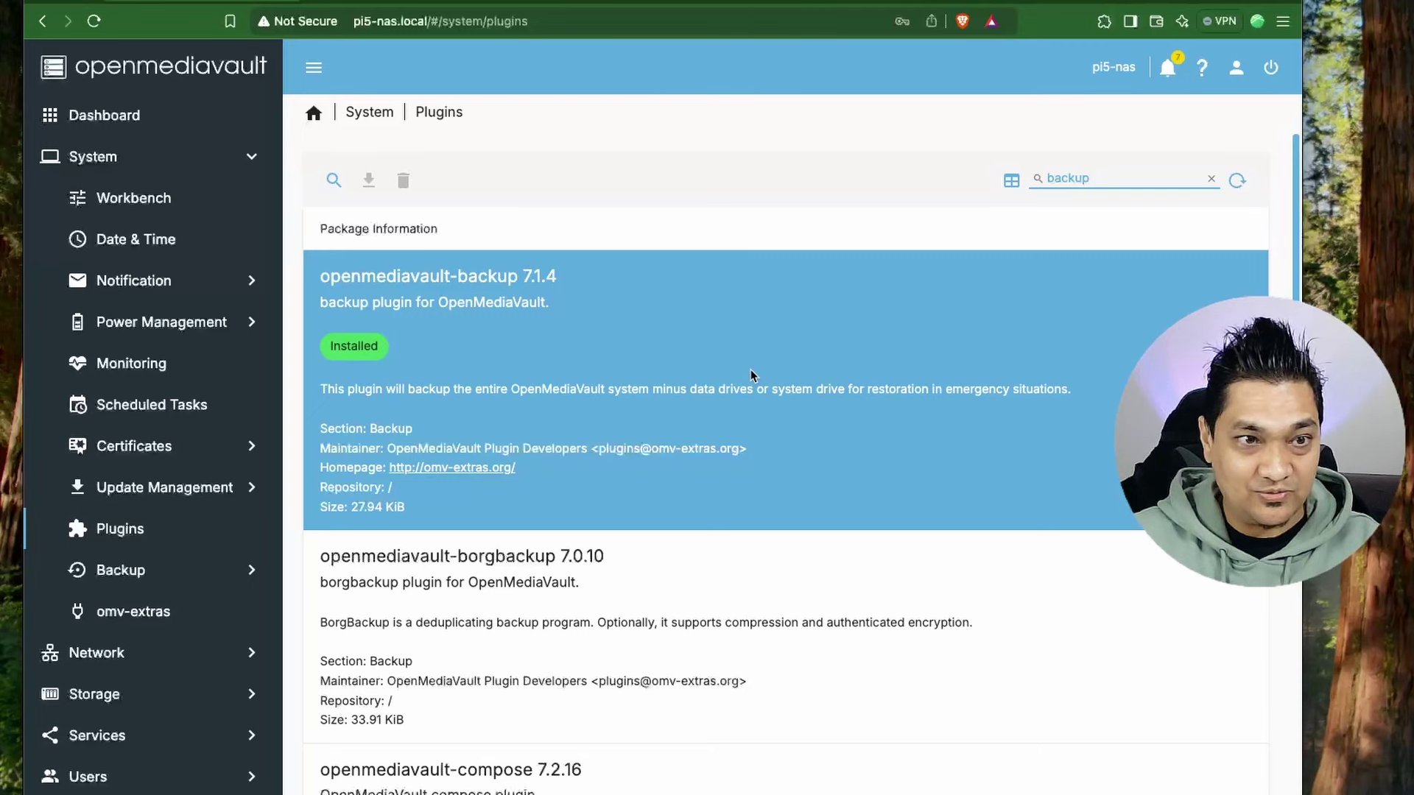
{"action": "left_click_drag", "start_coordinate": [323, 269], "coordinate": [618, 268]}
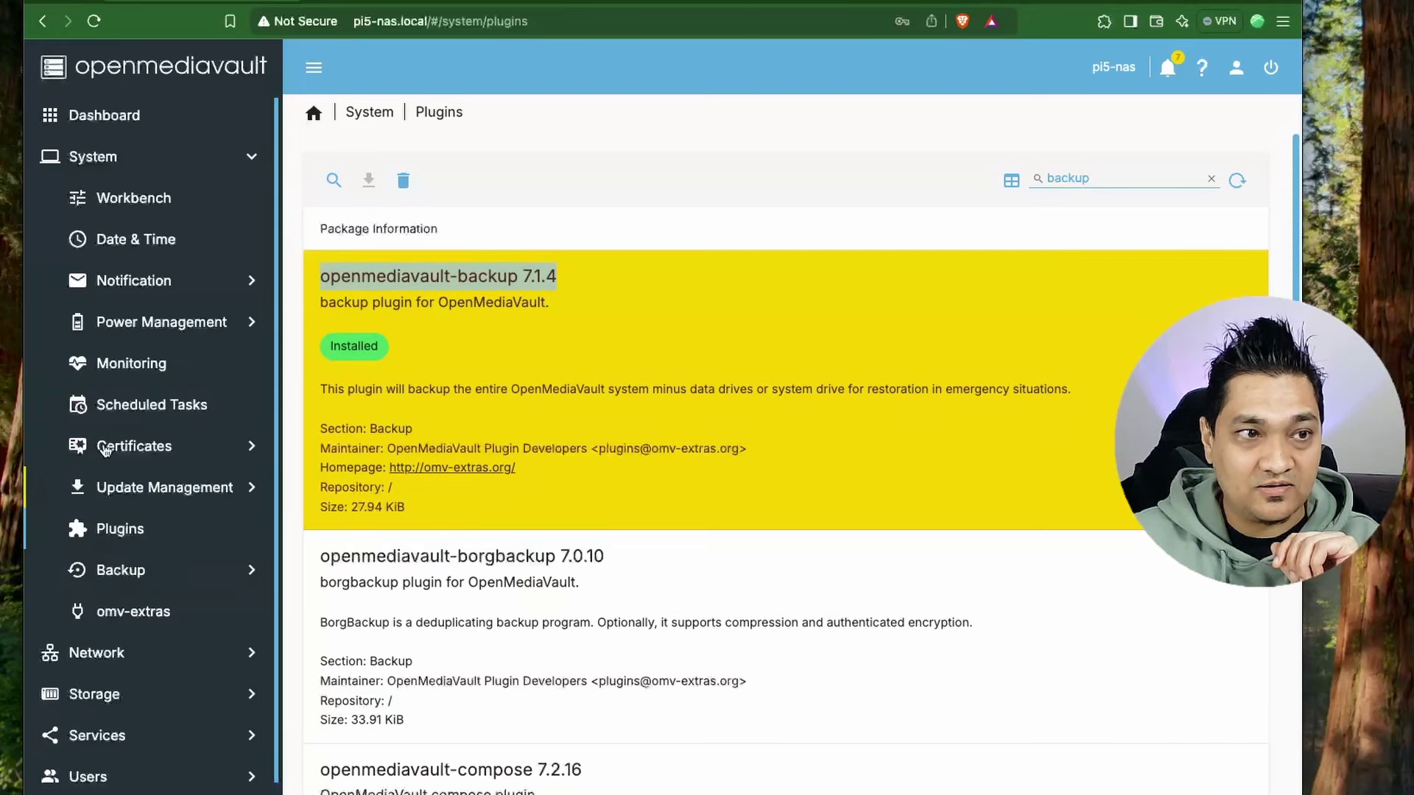
{"action": "left_click", "coordinate": [149, 573]}
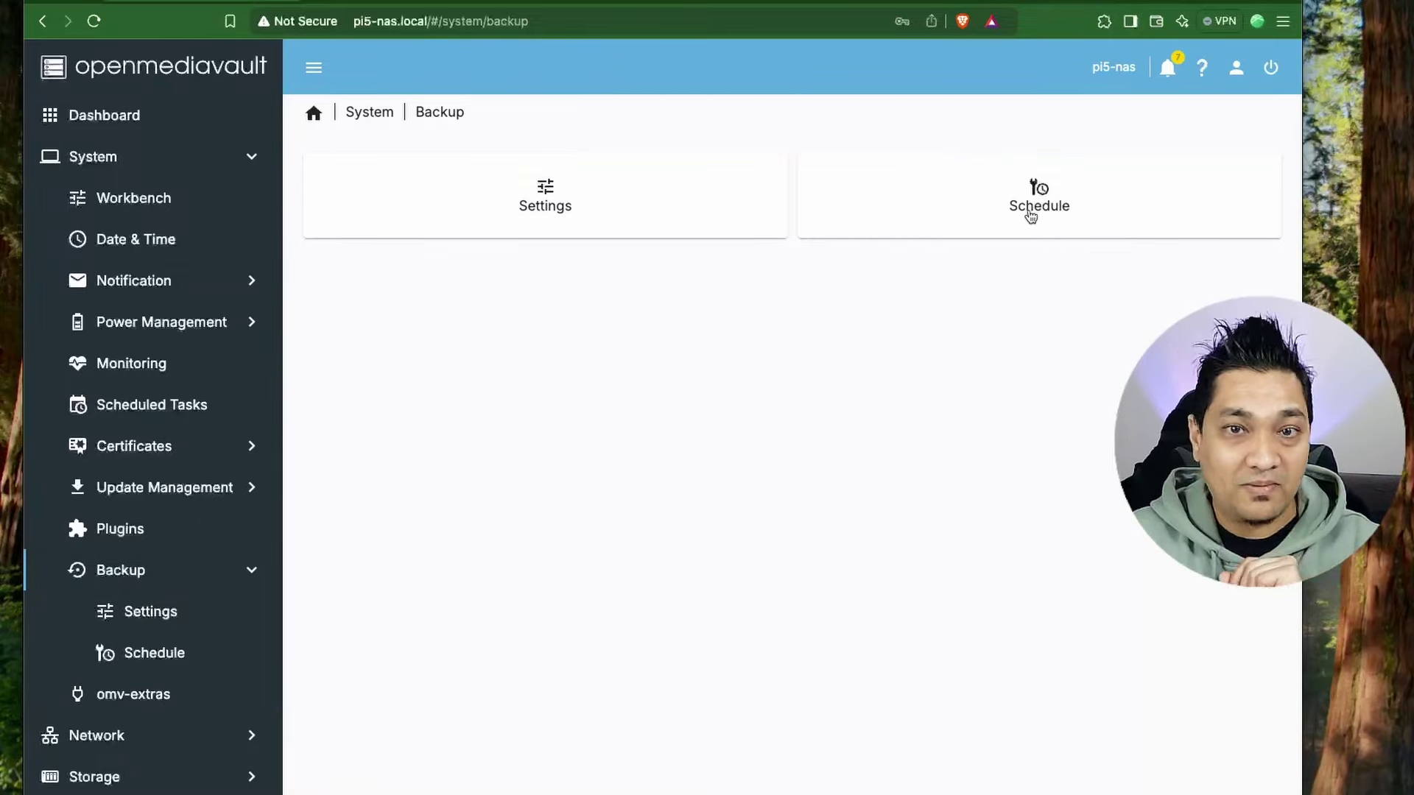
Check the backup settings show RAID5-NAS, dd full disk and keep 5, then cancel without saving
{"action": "left_click", "coordinate": [622, 226]}
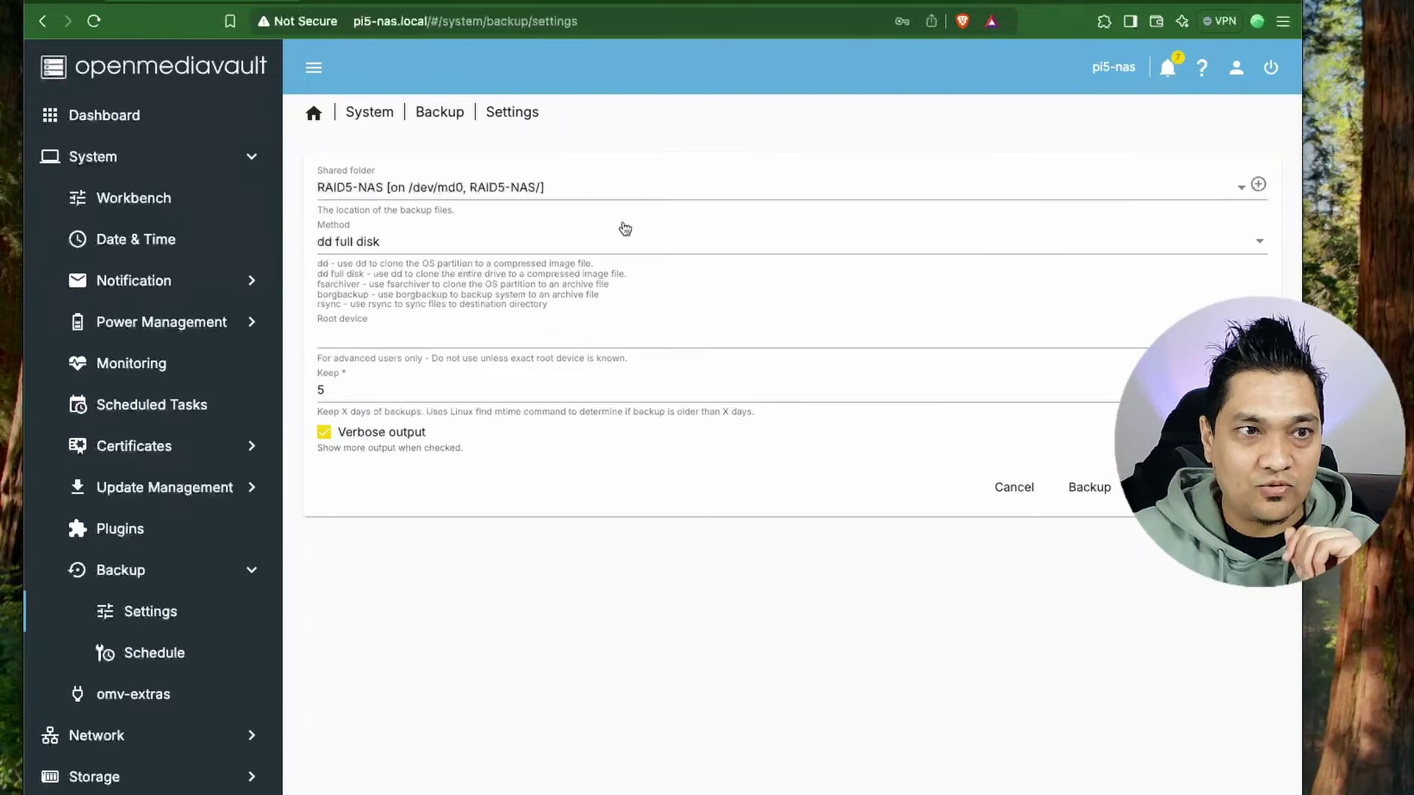
{"action": "left_click", "coordinate": [505, 190]}
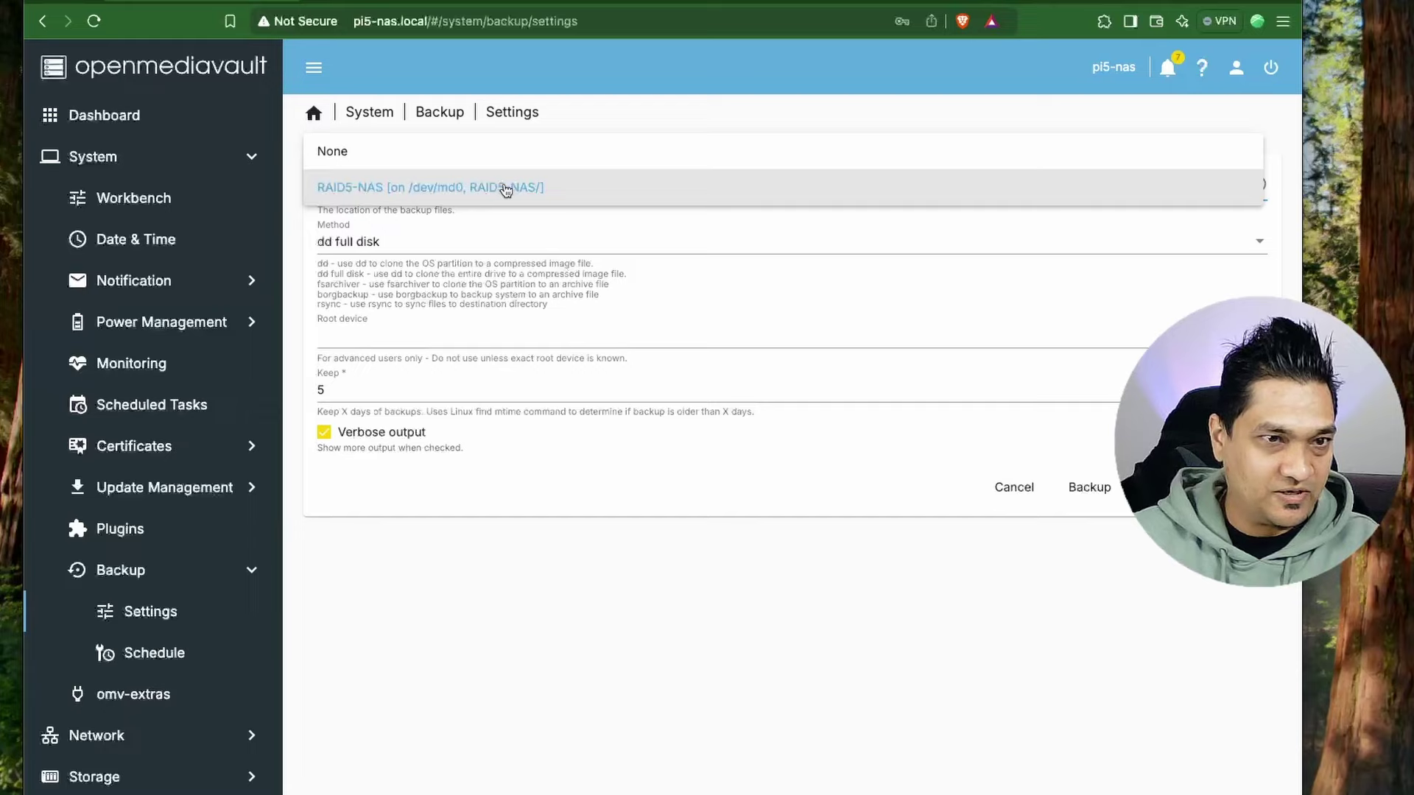
{"action": "left_click", "coordinate": [506, 190]}
{"action": "left_click", "coordinate": [398, 241]}
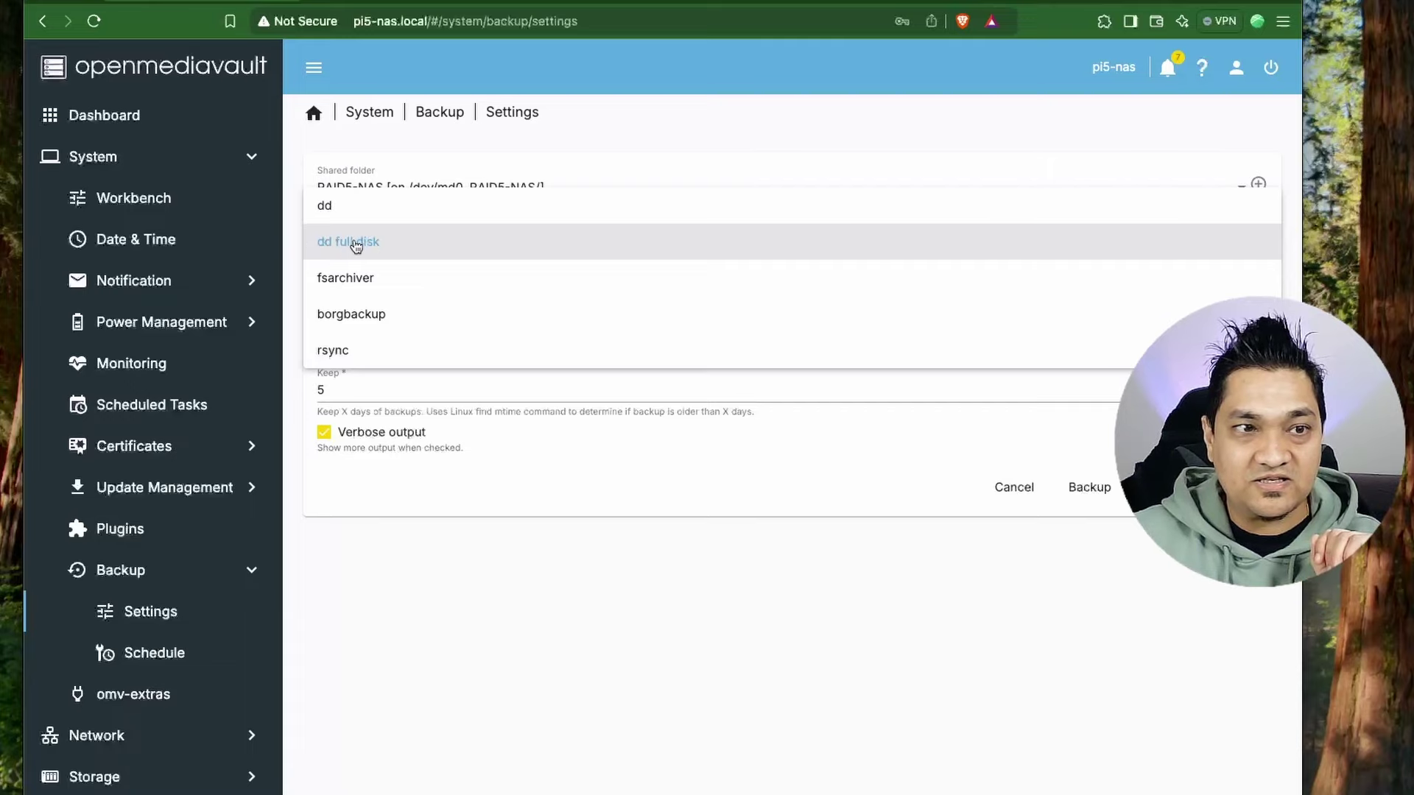
{"action": "left_click", "coordinate": [398, 251]}
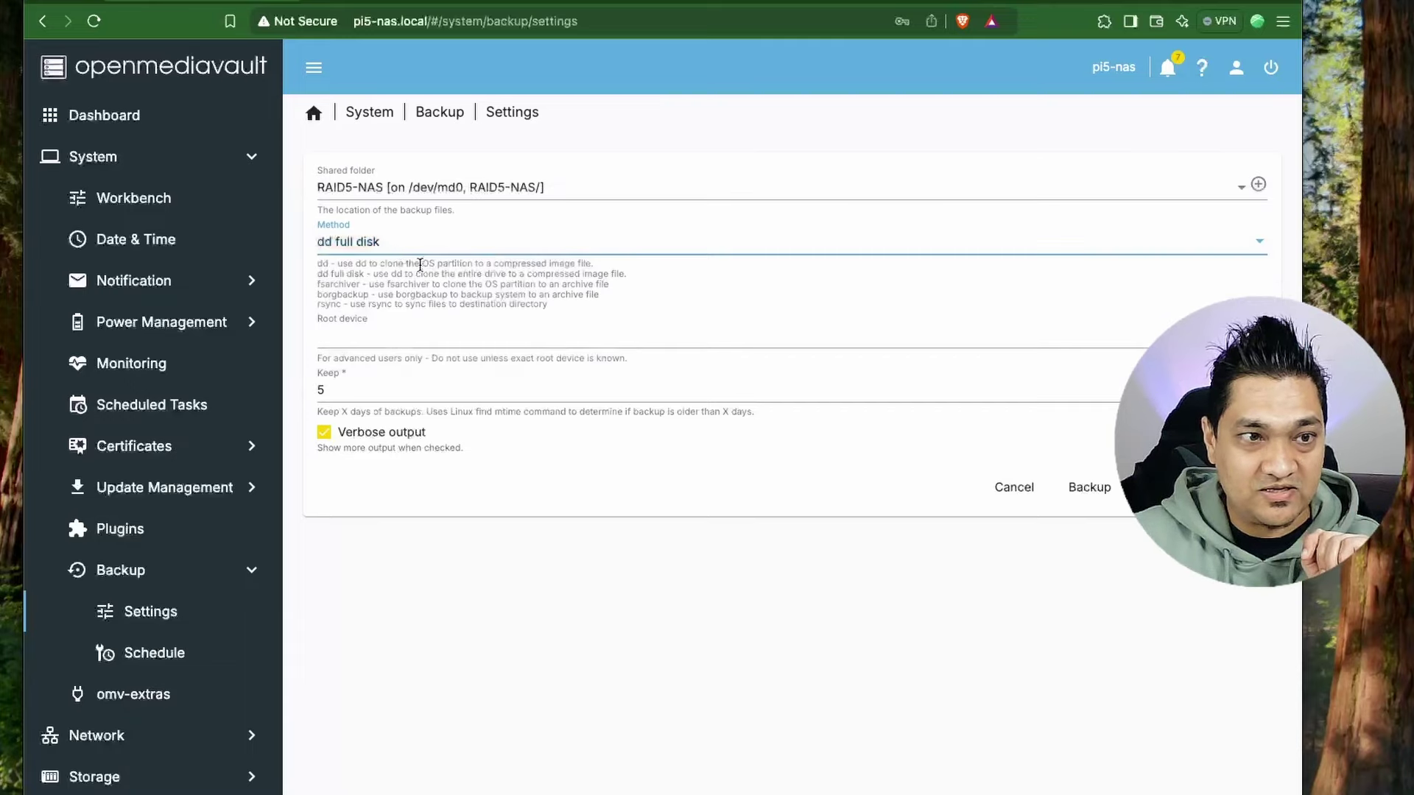
{"action": "double_click", "coordinate": [357, 392]}
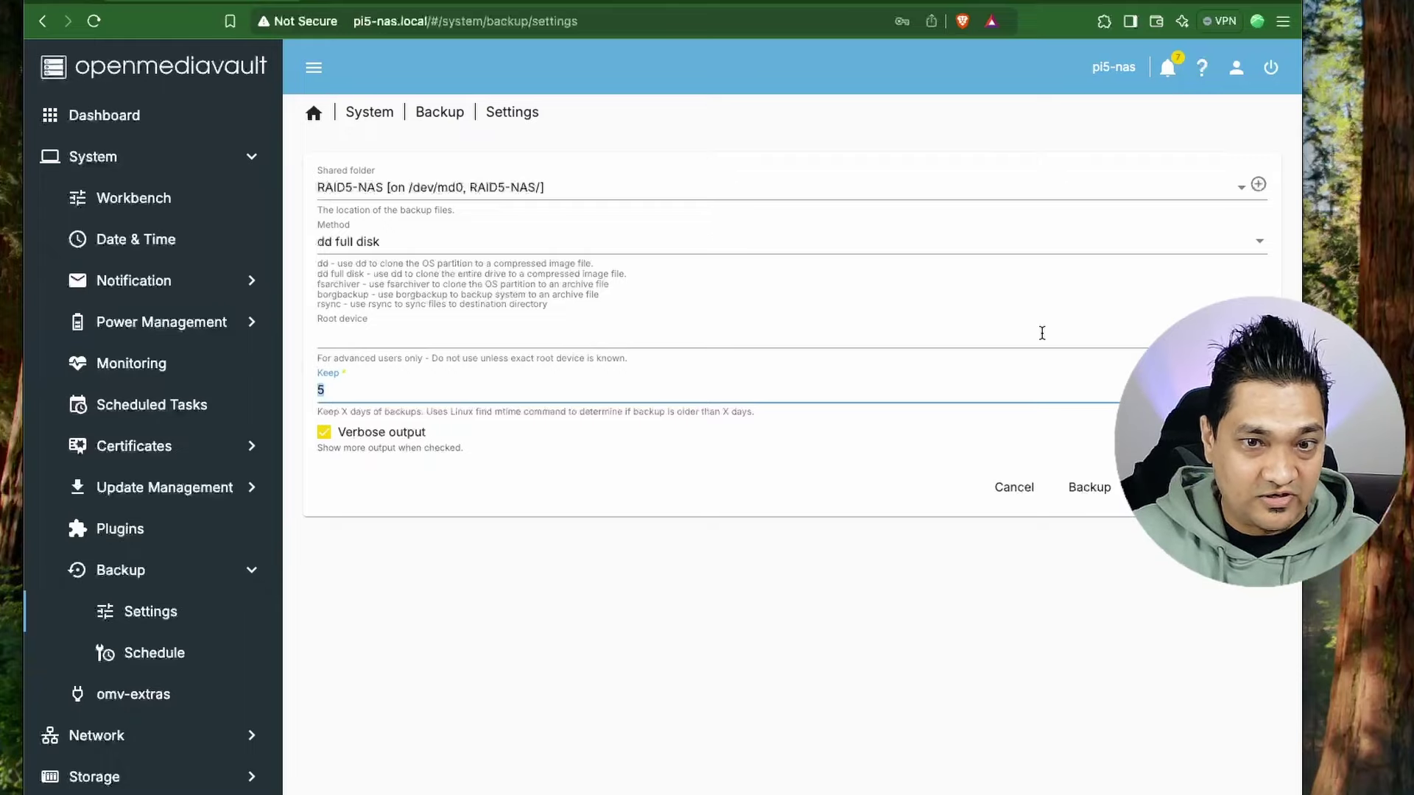
{"action": "left_click", "coordinate": [1014, 488]}
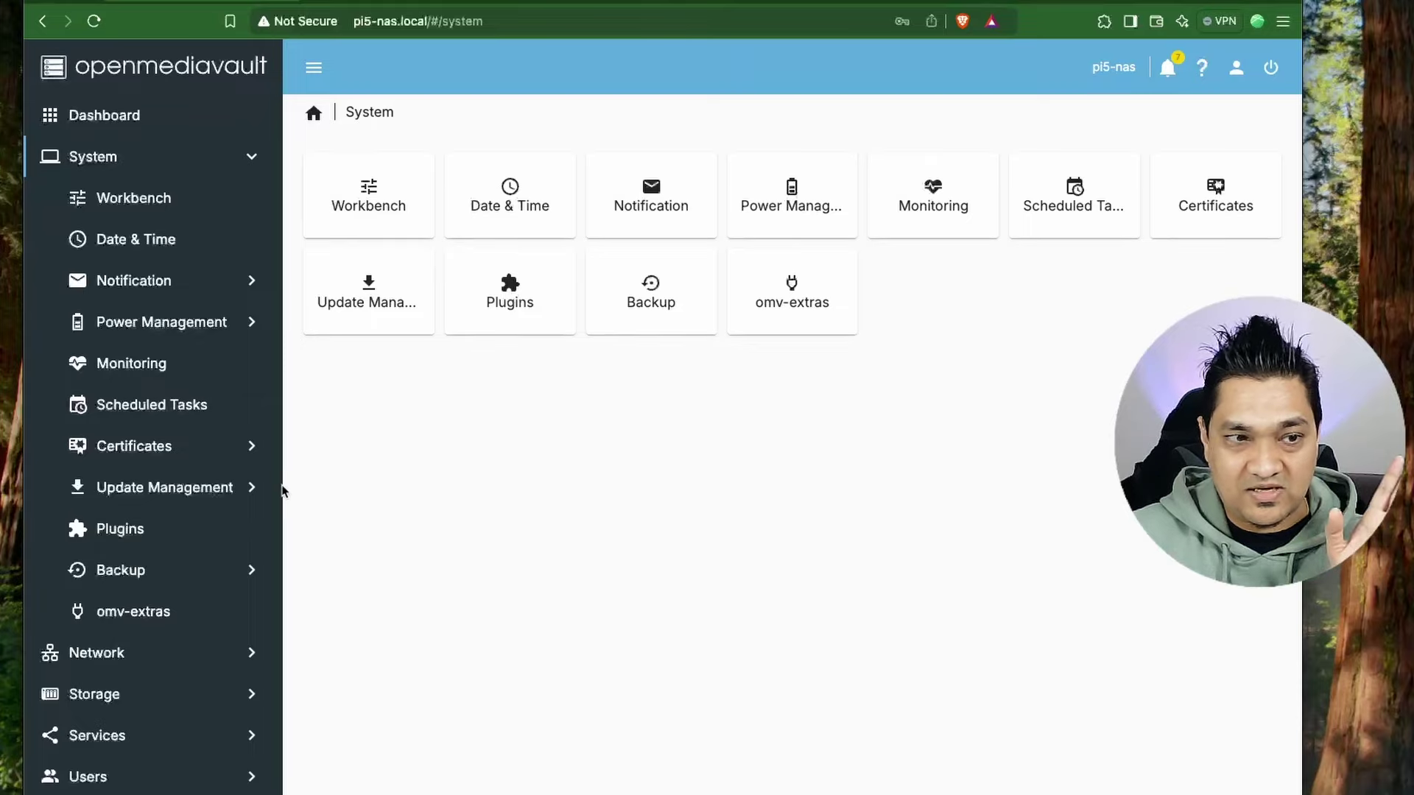
Inspect the daily 1:30 backup schedule, keep Time of execution on Certain date, and cancel unsaved
{"action": "left_click", "coordinate": [140, 569]}
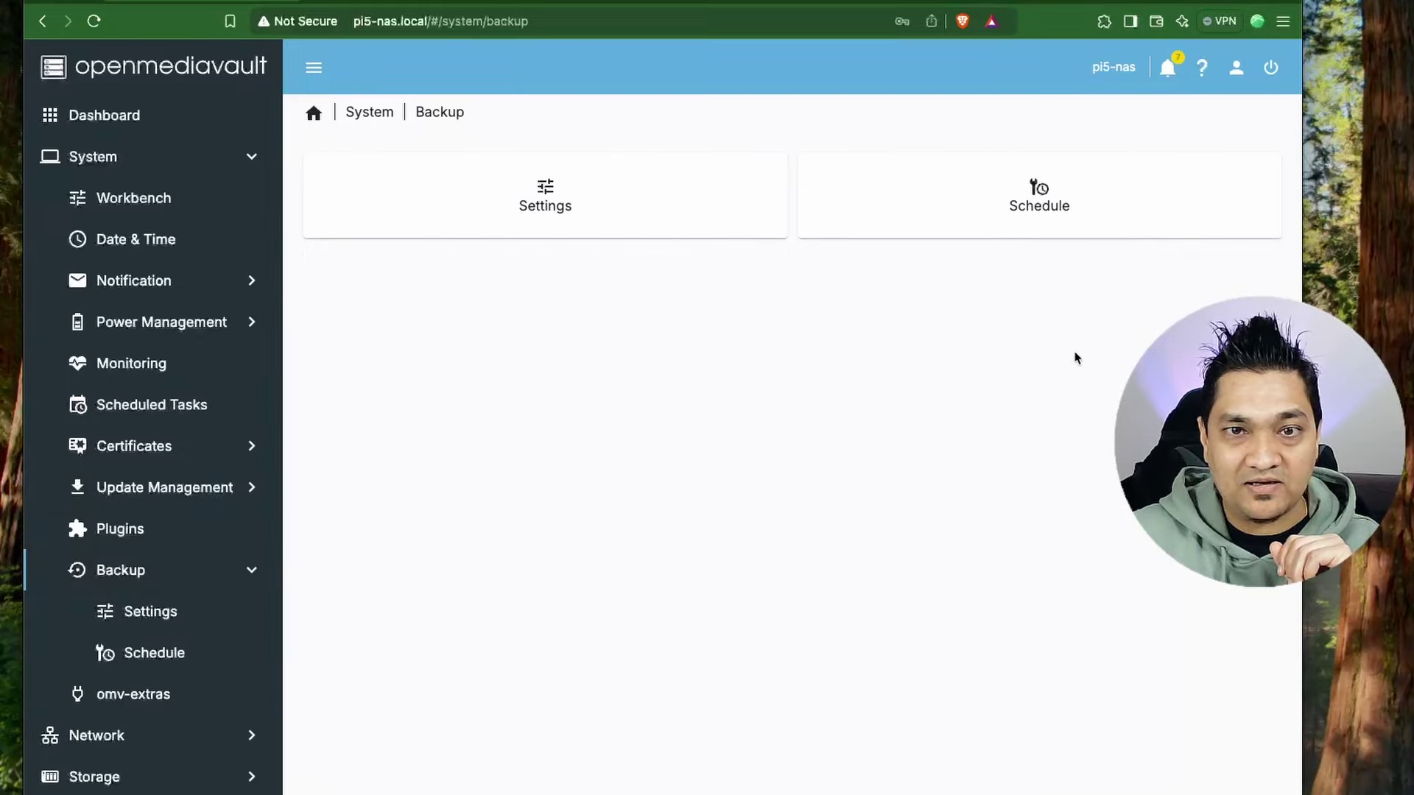
{"action": "left_click", "coordinate": [1095, 207]}
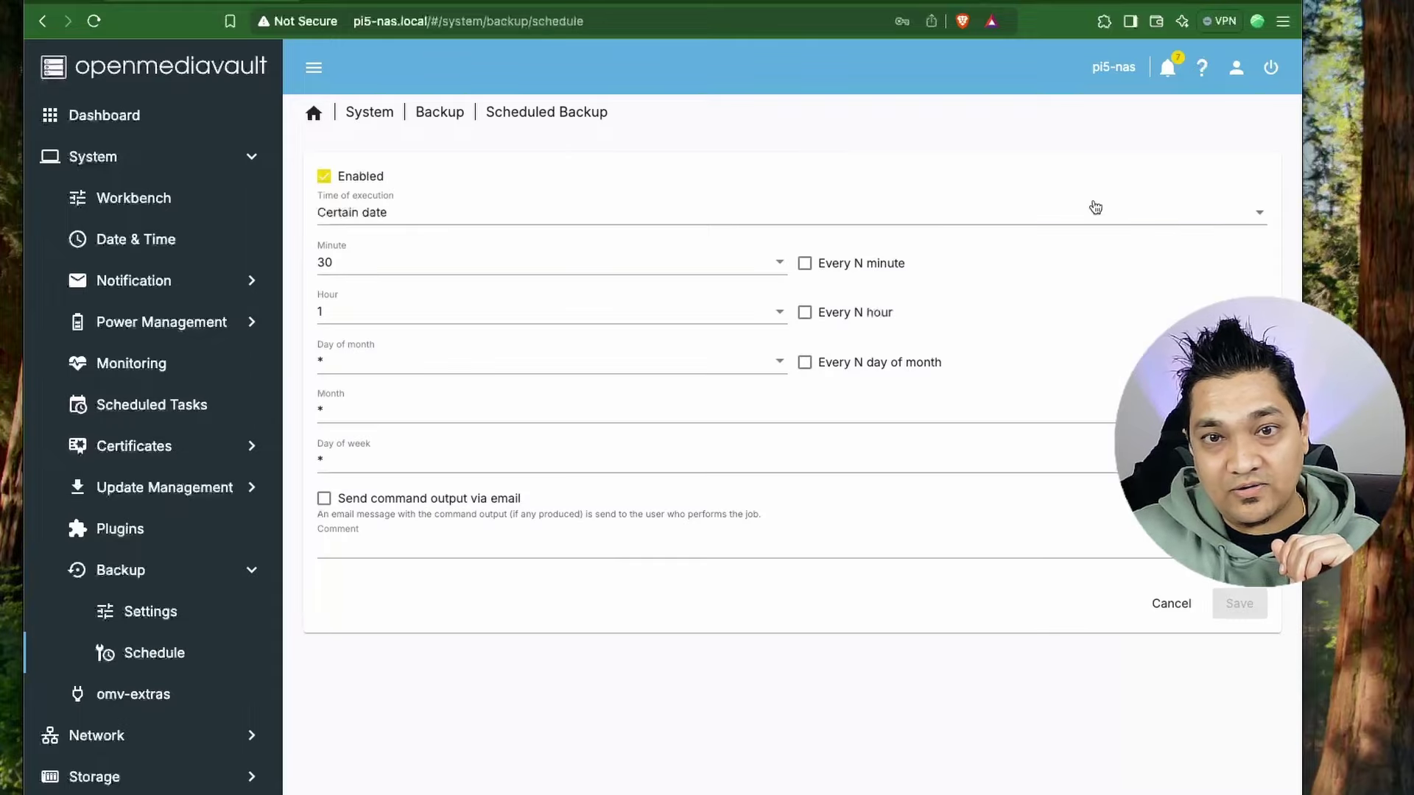
{"action": "left_click", "coordinate": [532, 214]}
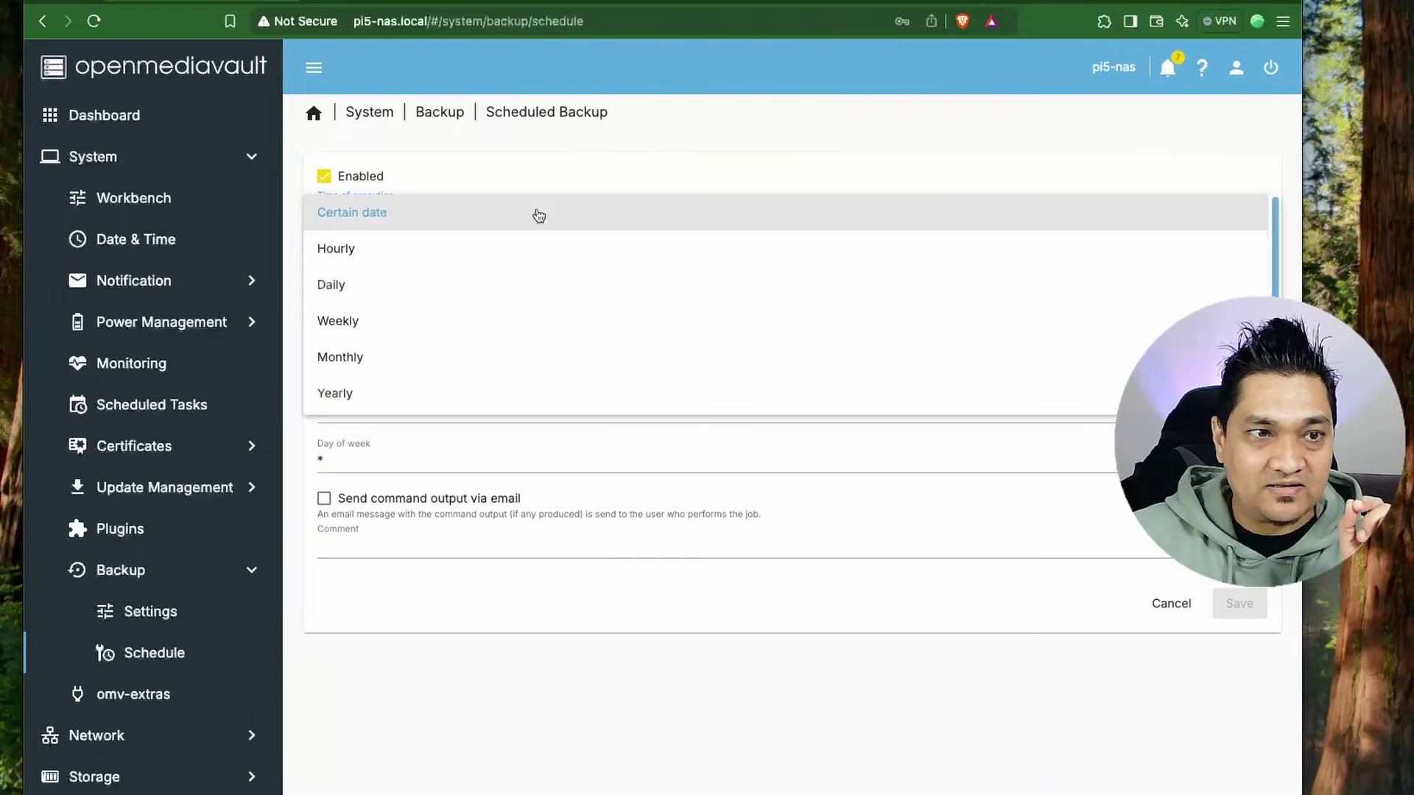
{"action": "left_click", "coordinate": [371, 215]}
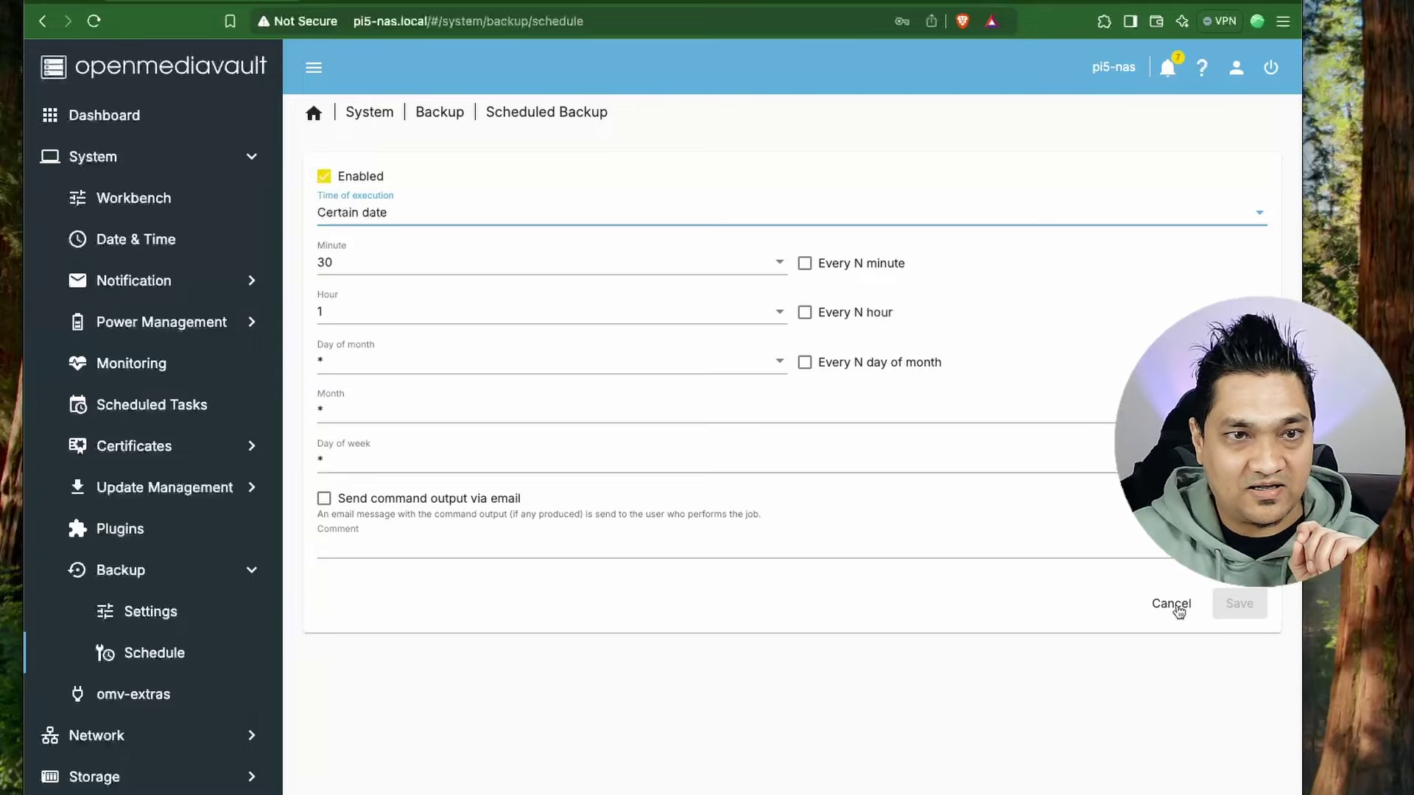
{"action": "left_click", "coordinate": [1178, 608]}
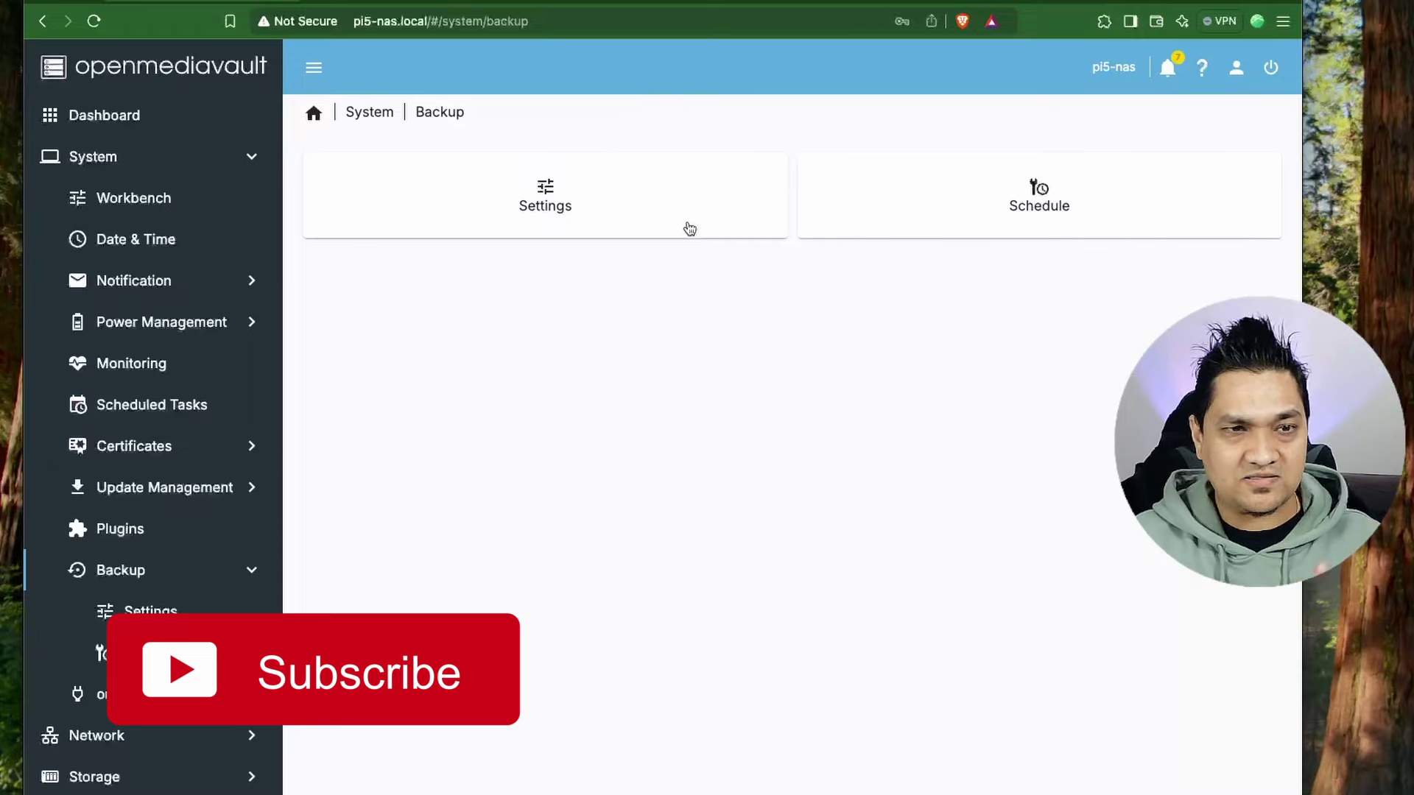
Run the dd full disk backup to RAID5-NAS until the log shows Backup complete, then switch to Files
{"action": "left_click", "coordinate": [689, 227]}
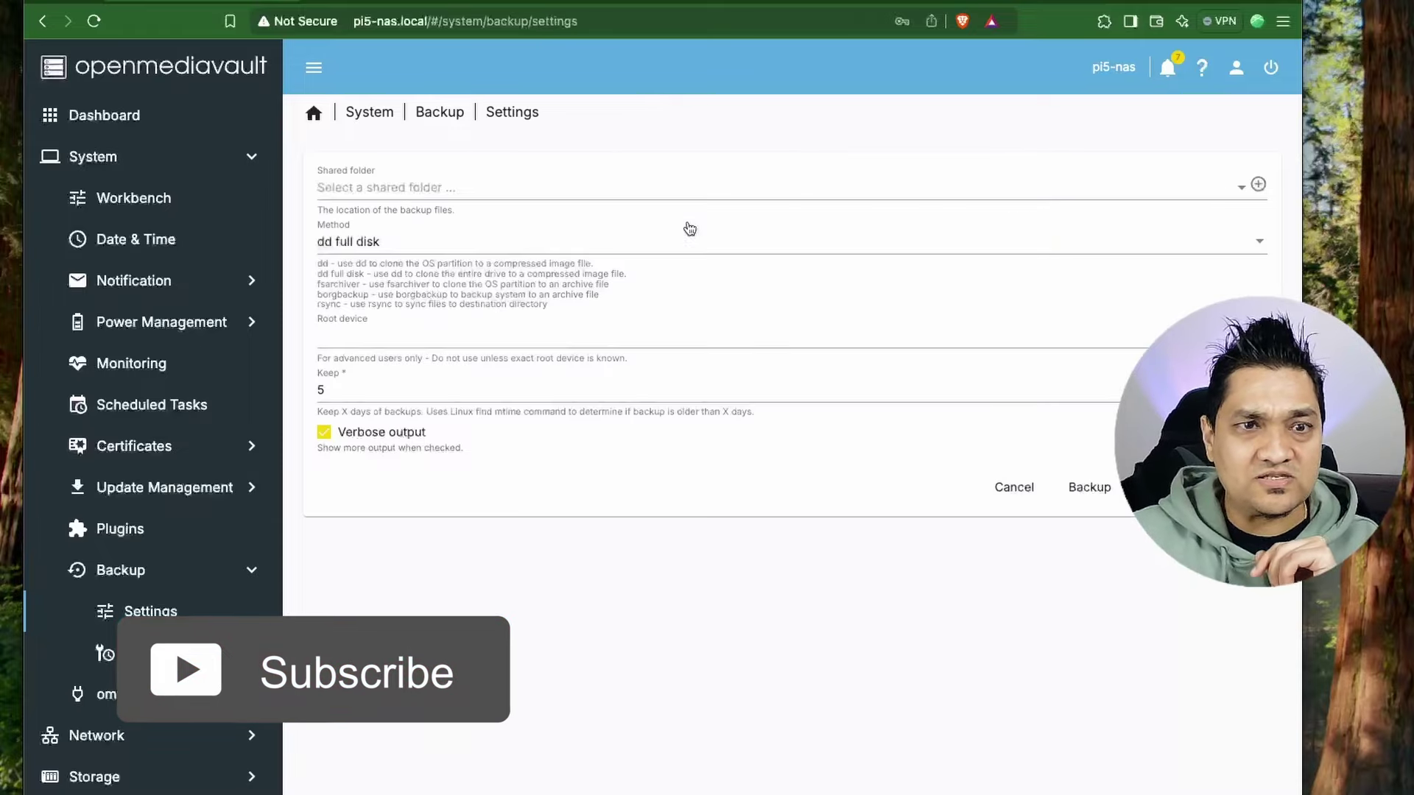
{"action": "left_click", "coordinate": [1089, 490]}
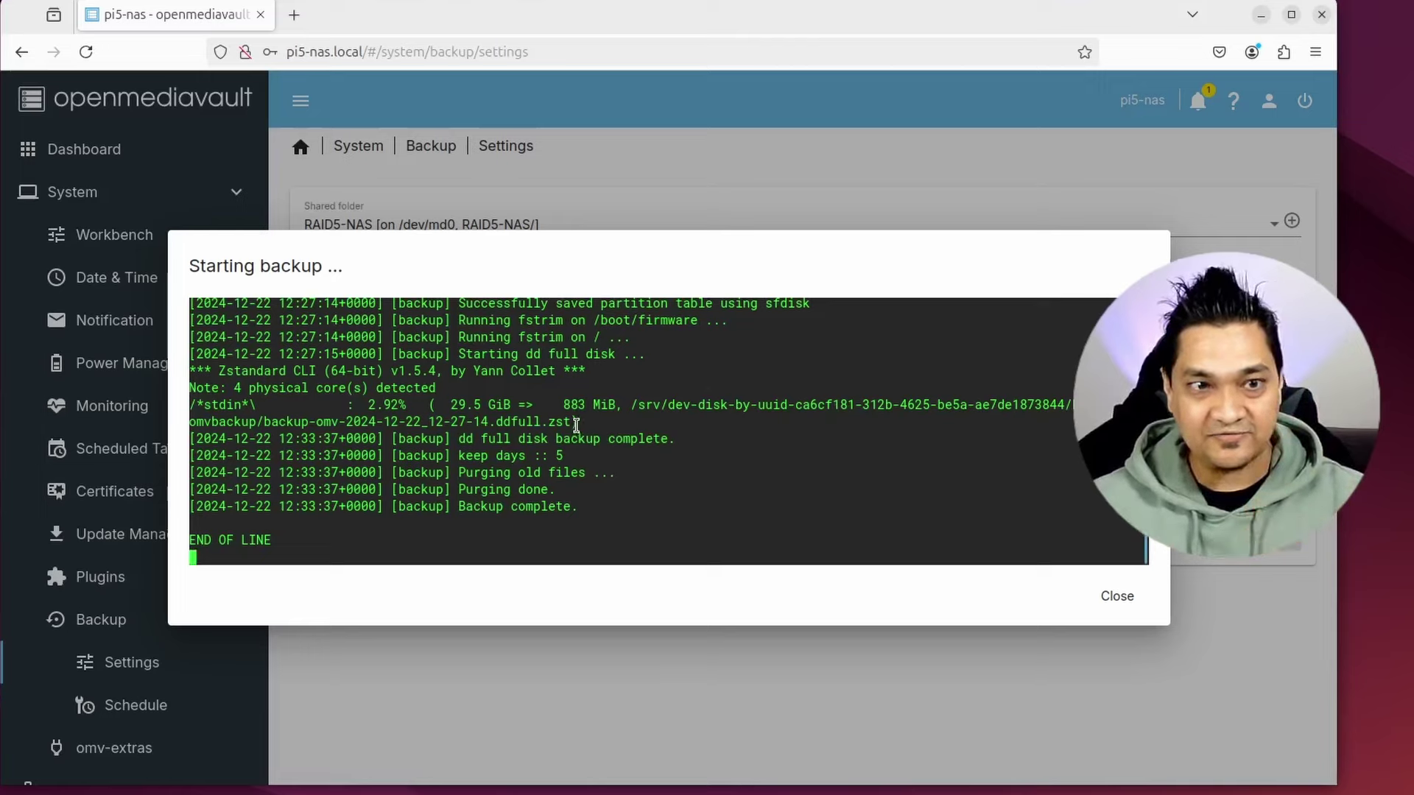
{"action": "left_click_drag", "start_coordinate": [578, 424], "coordinate": [263, 421]}
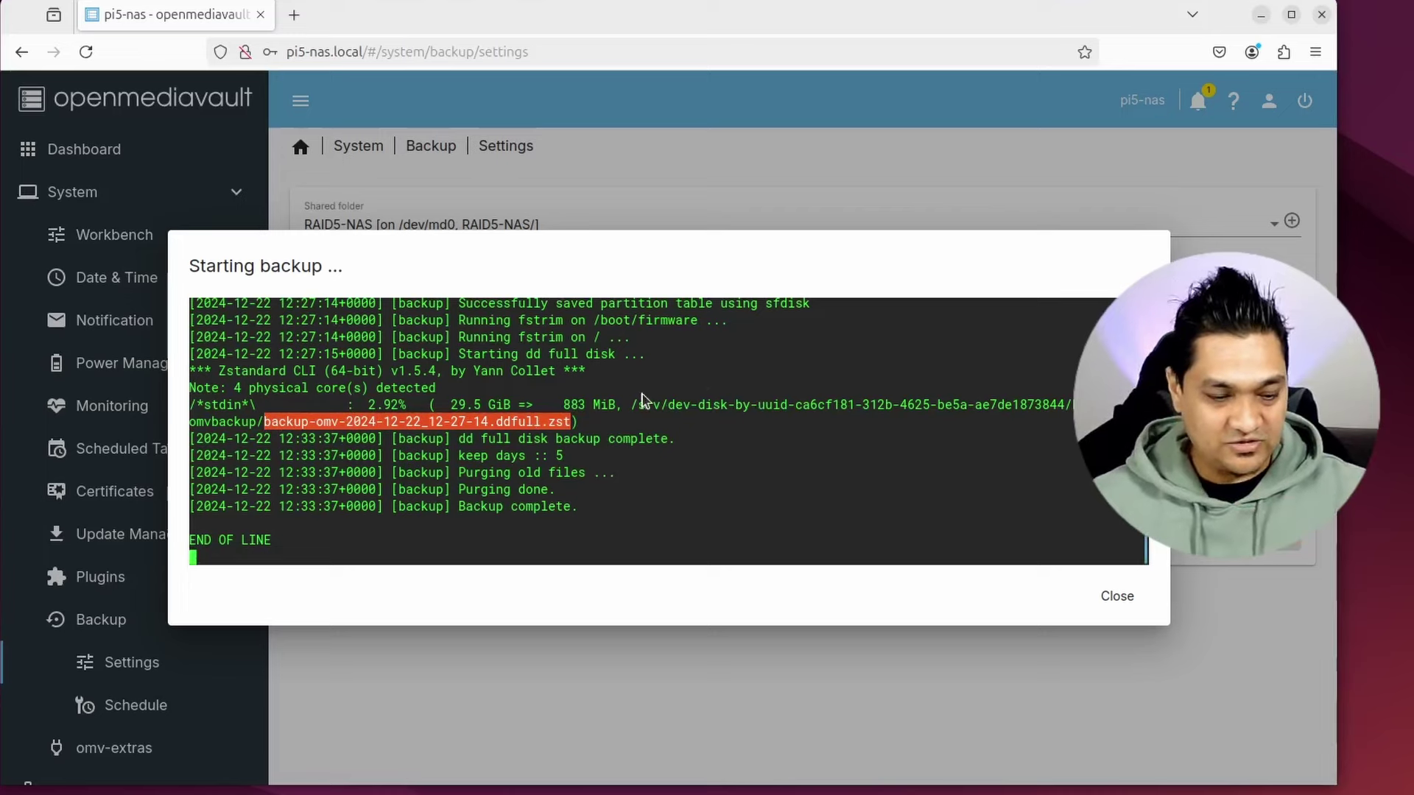
{"action": "key", "text": "alt+Tab"}
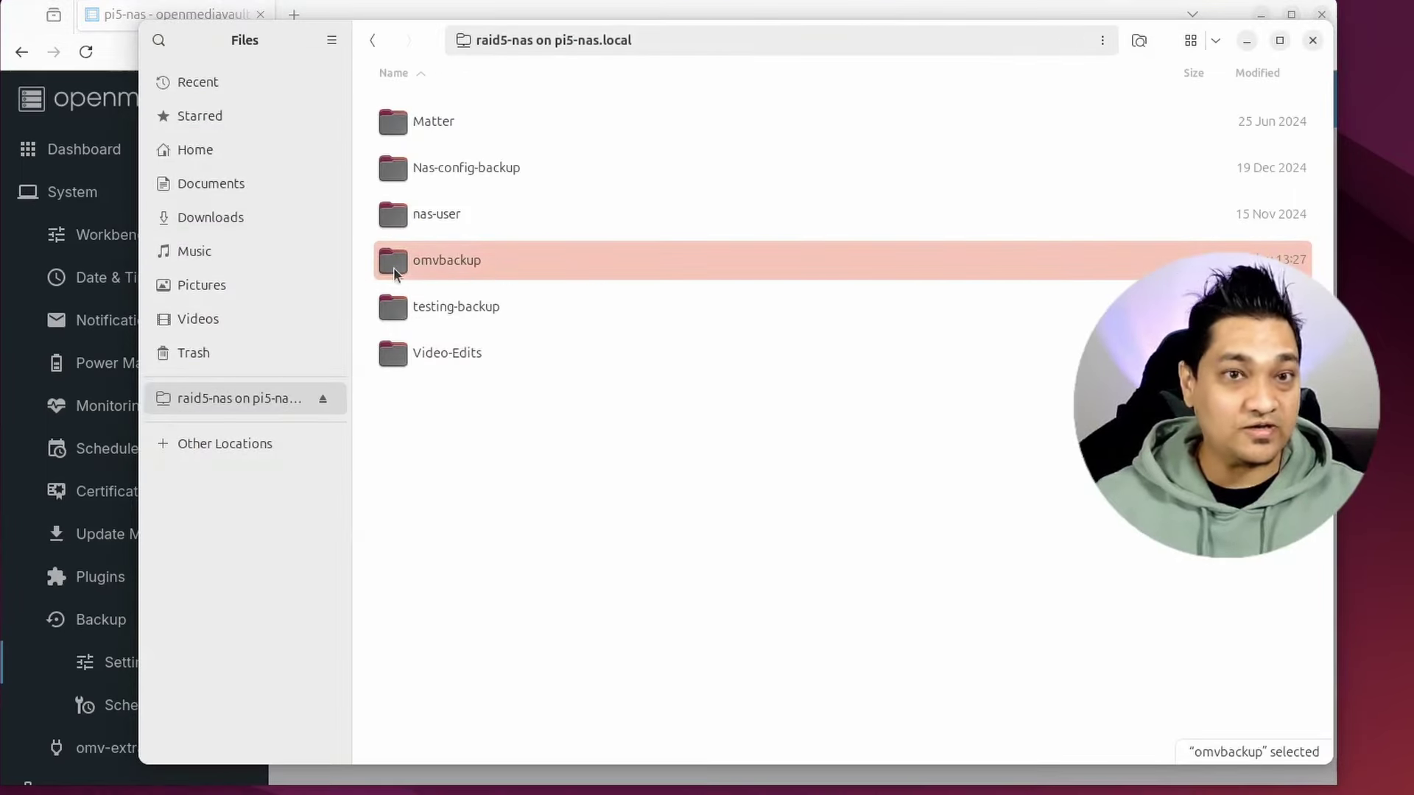
Extract backup-omv-2024-12-22_12-27-14.ddfull.zst from the omvbackup folder and watch its progress
{"action": "double_click", "coordinate": [471, 270]}
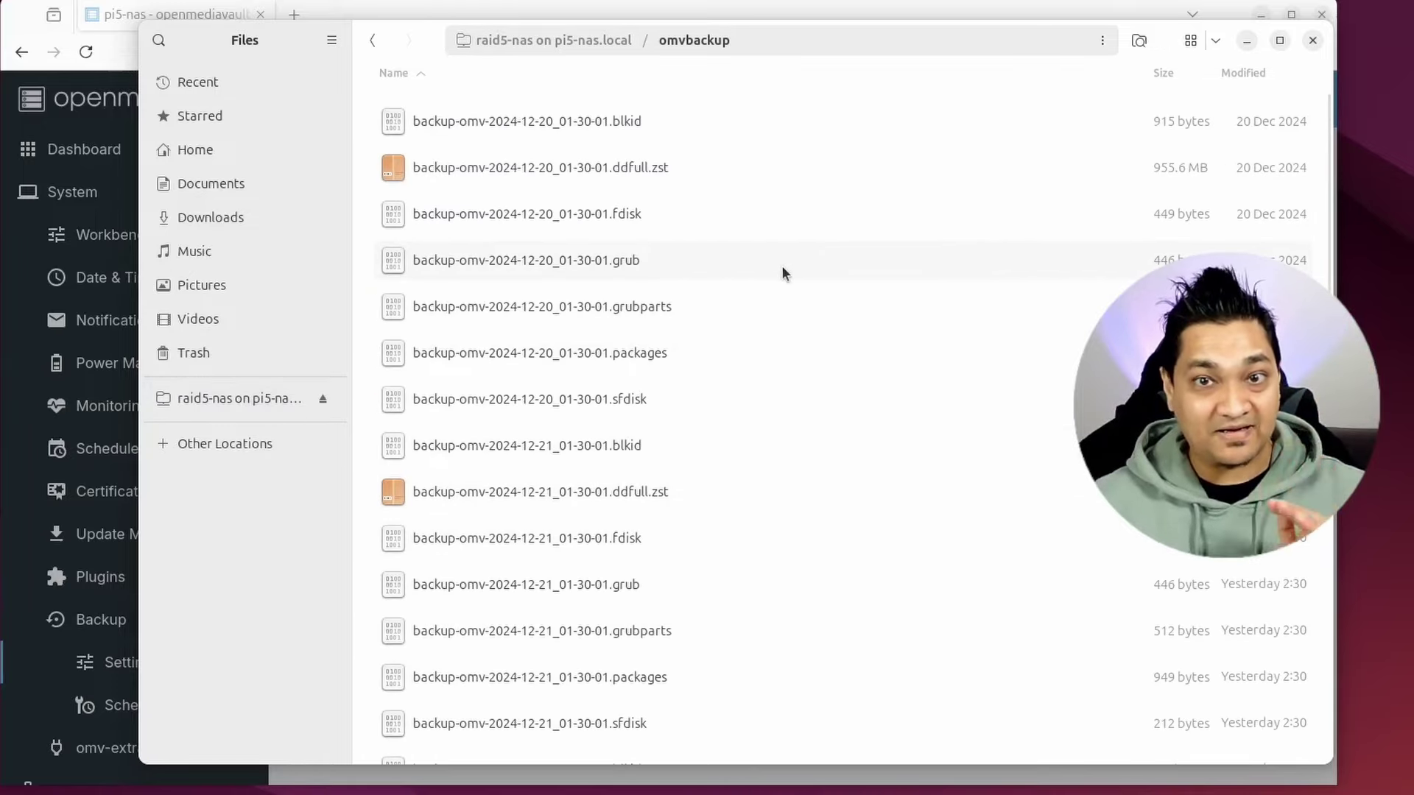
{"action": "scroll", "coordinate": [803, 329], "scroll_direction": "down", "scroll_amount": 10}
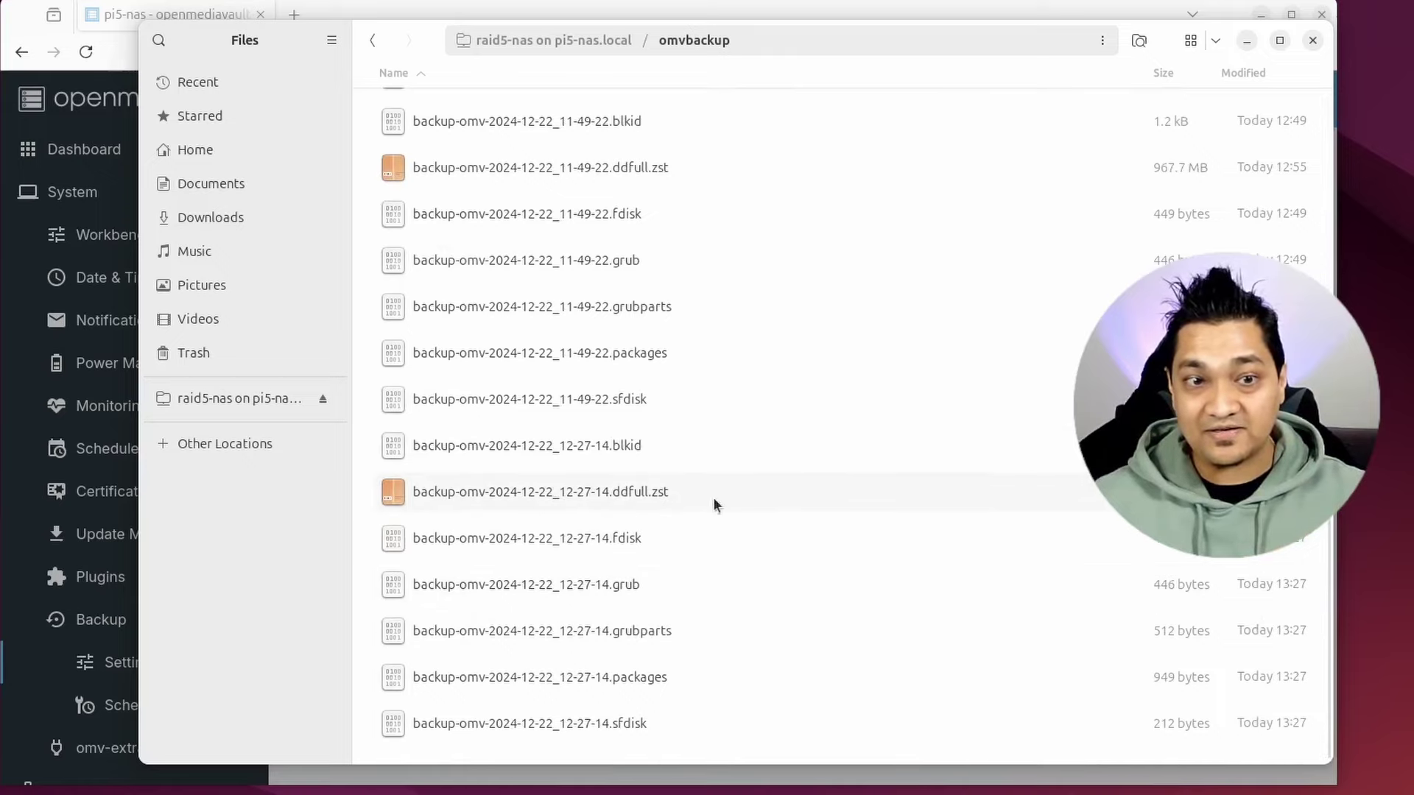
{"action": "right_click", "coordinate": [644, 498]}
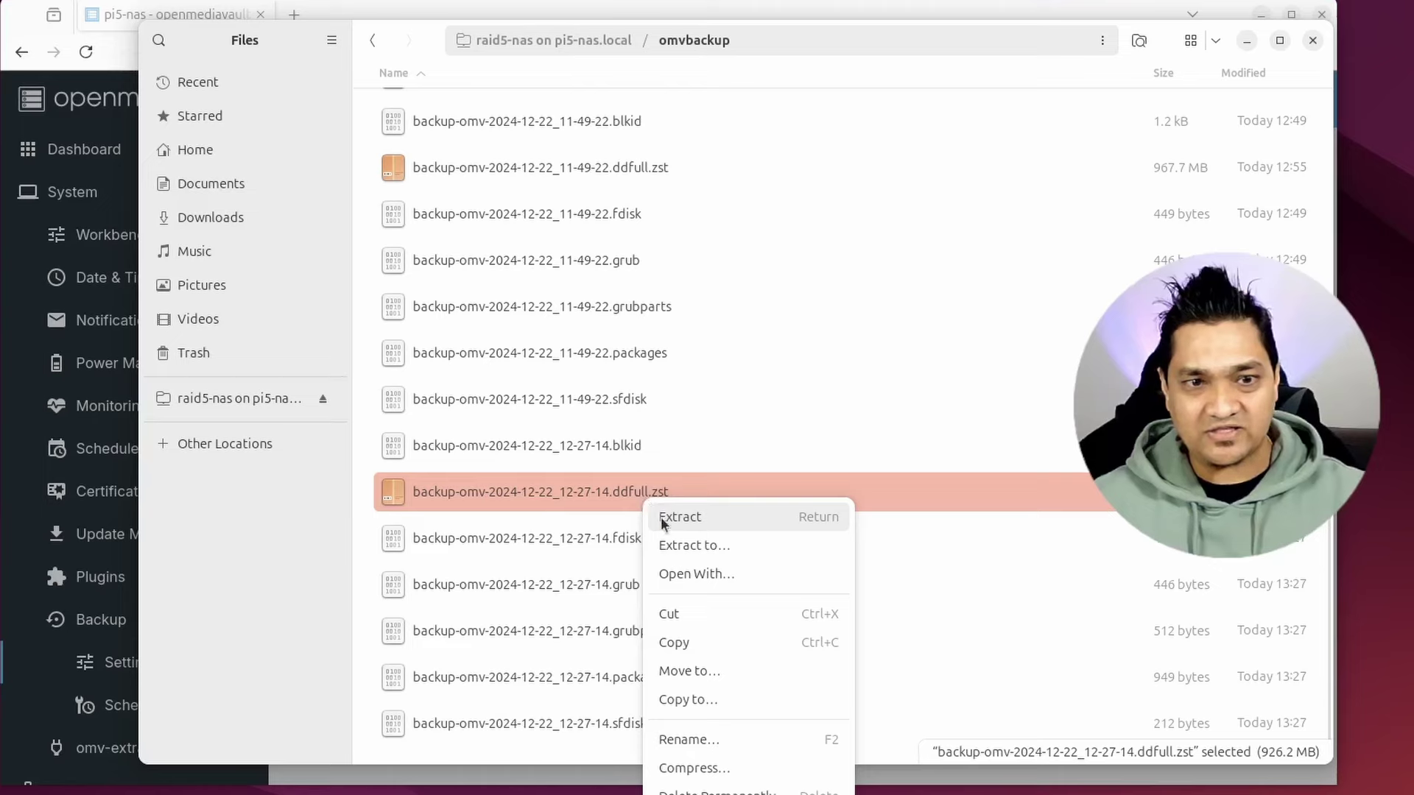
{"action": "left_click", "coordinate": [676, 545]}
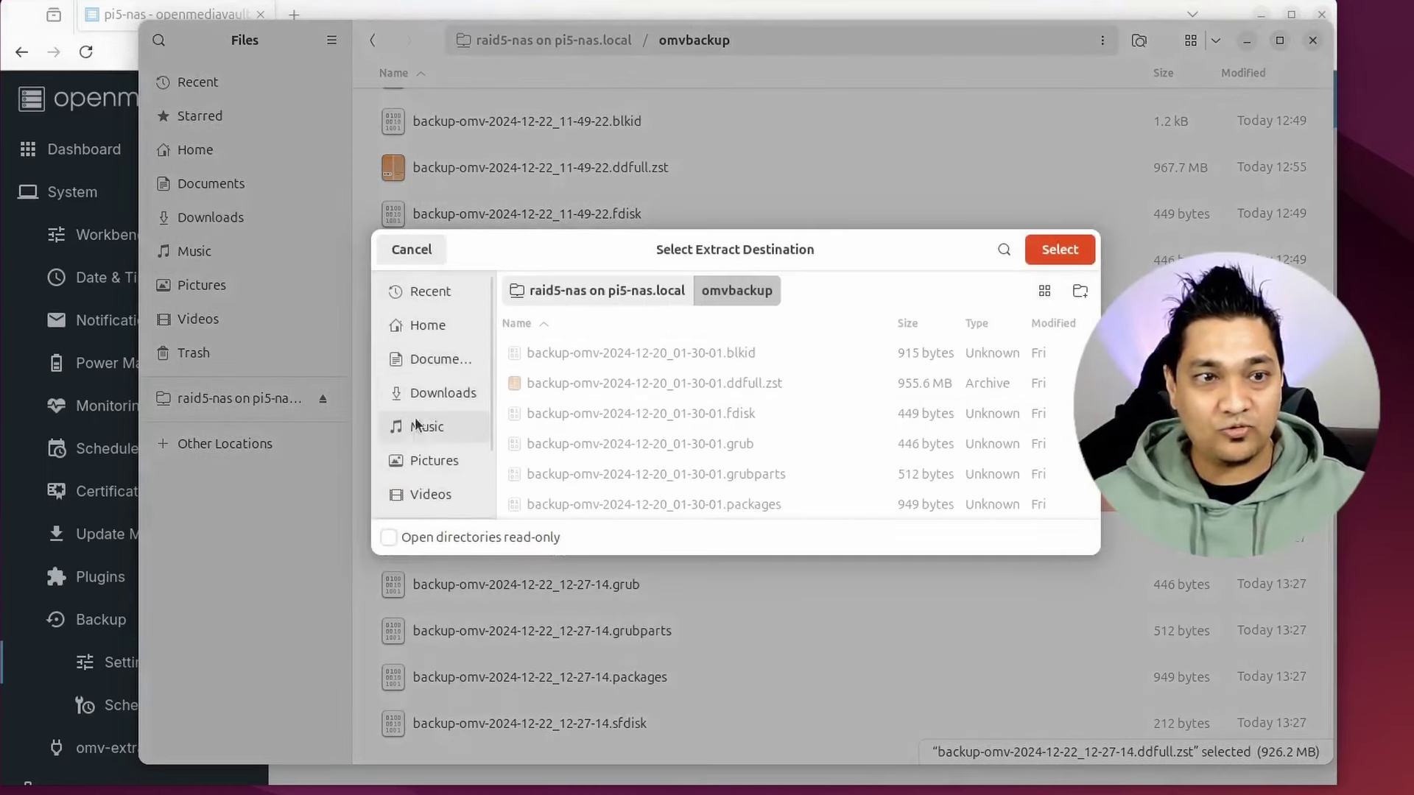
{"action": "left_click", "coordinate": [1046, 253]}
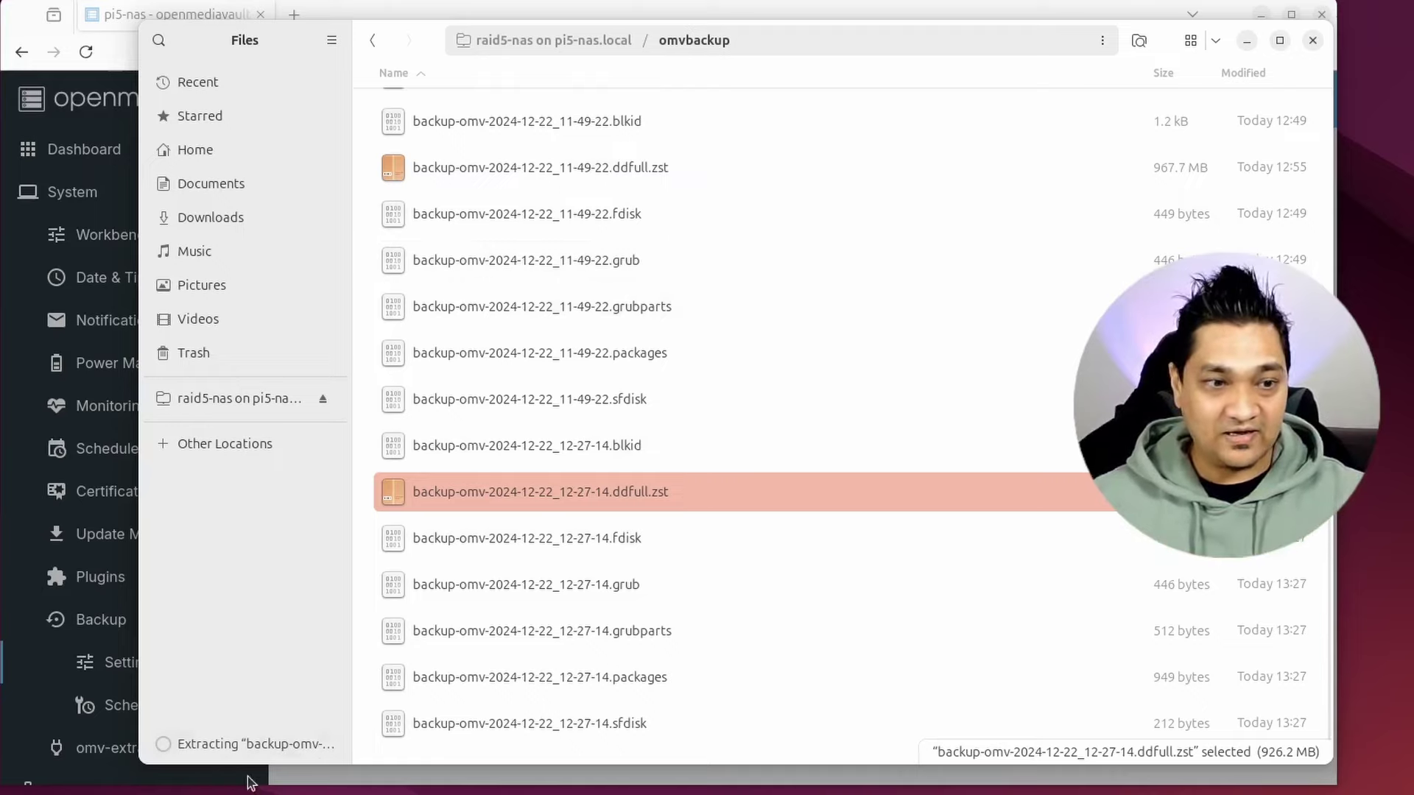
{"action": "left_click", "coordinate": [291, 749]}
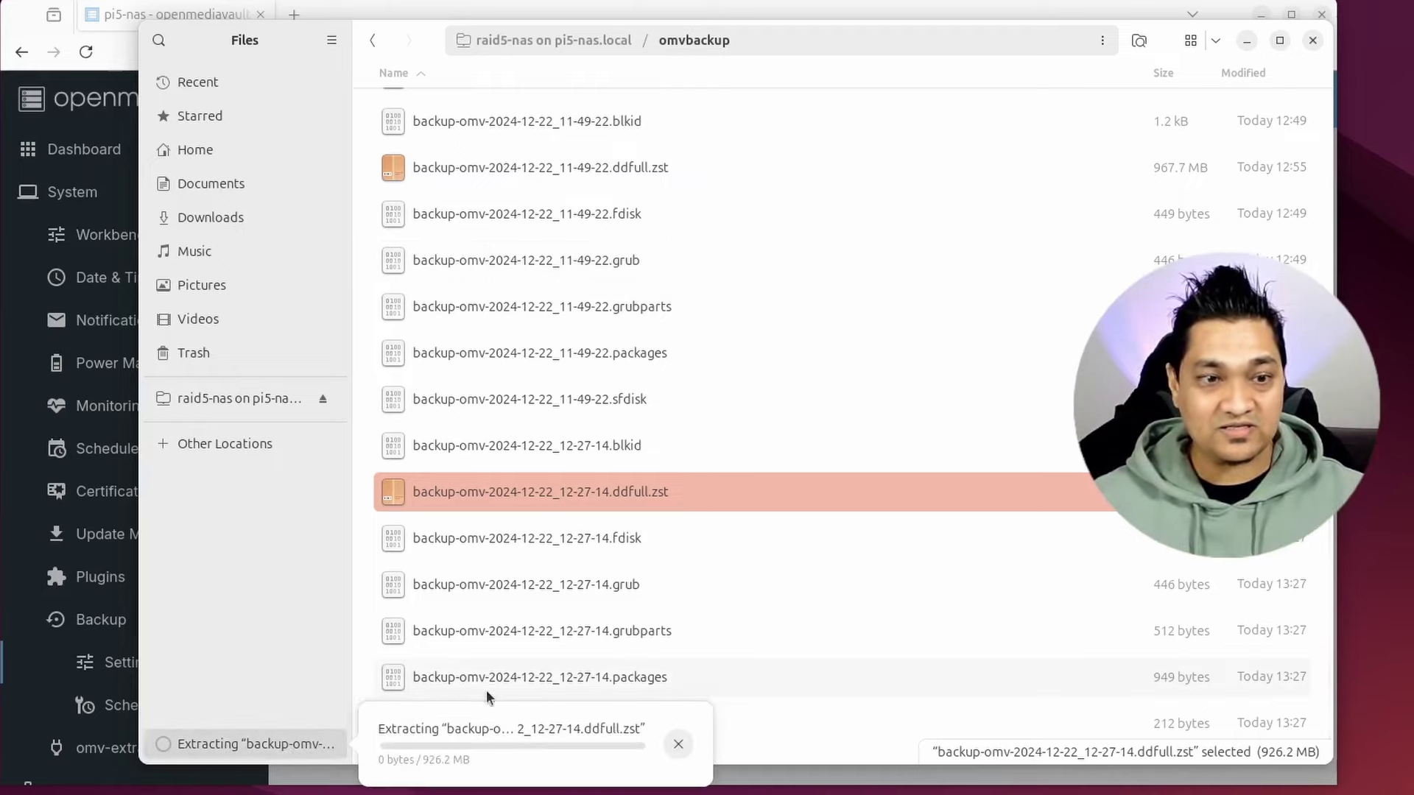
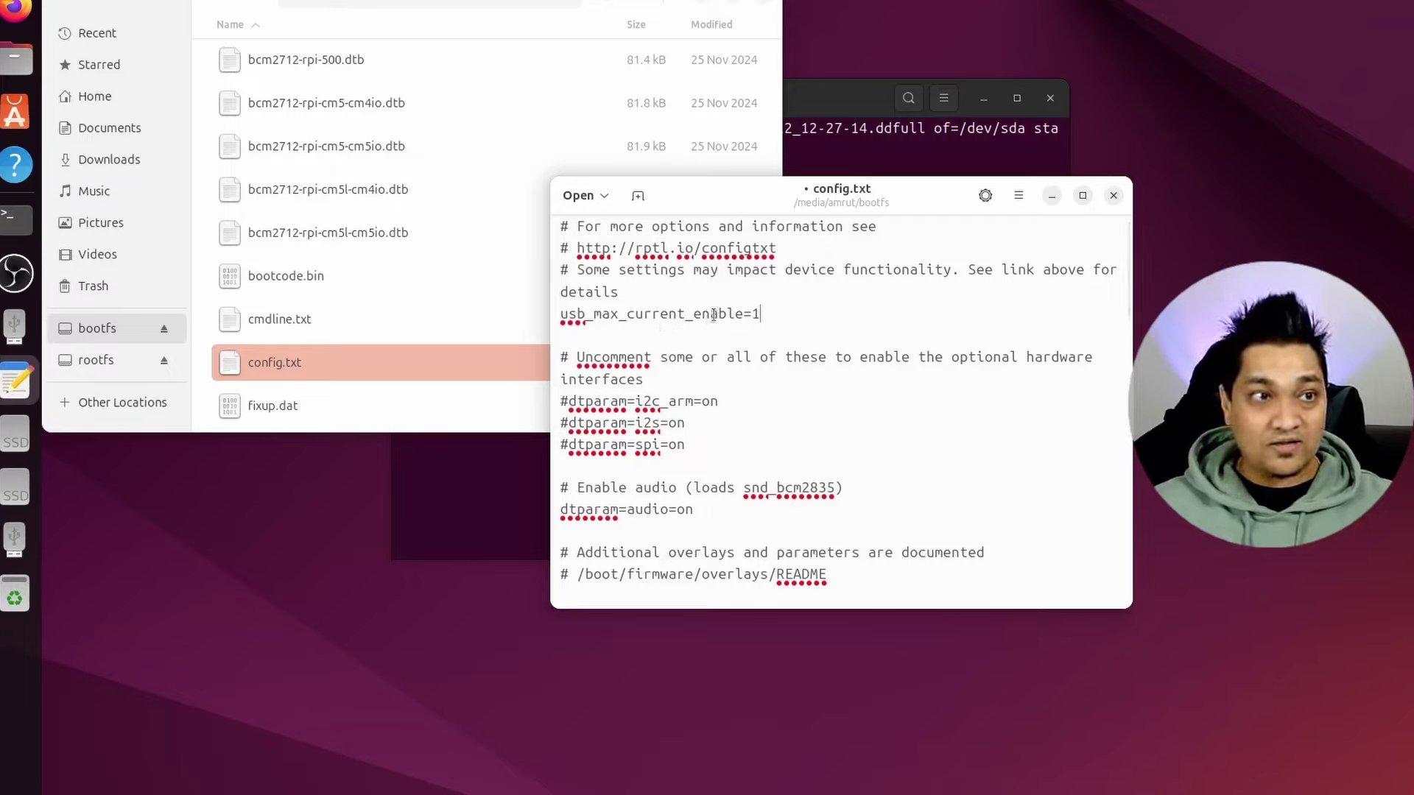
Put usb_max_current_enable=1 on its own line, save config.txt, and close the editor and file browser
{"action": "left_click_drag", "start_coordinate": [777, 315], "coordinate": [557, 318]}
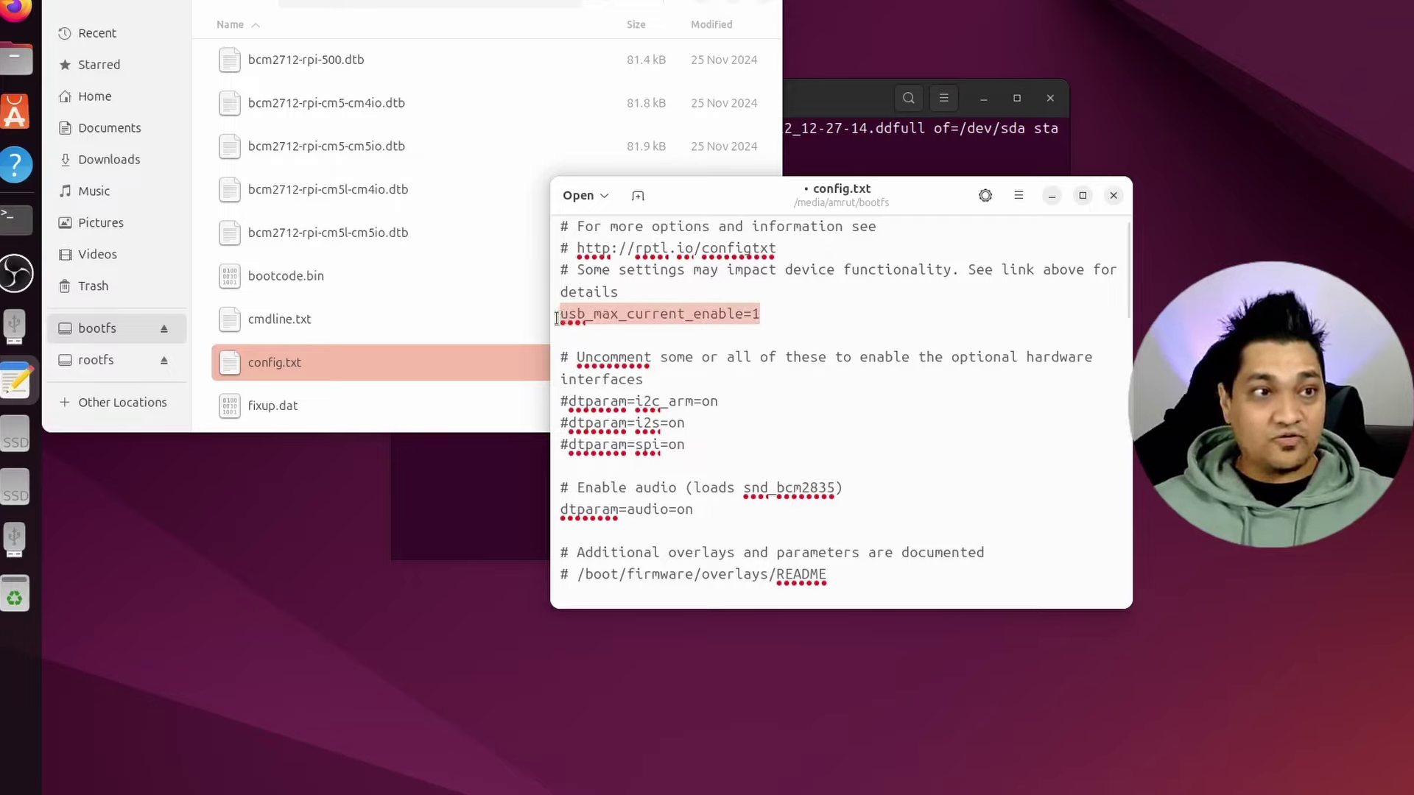
{"action": "key", "text": "Left"}
{"action": "key", "text": "Return"}
{"action": "key", "text": "ctrl+s"}
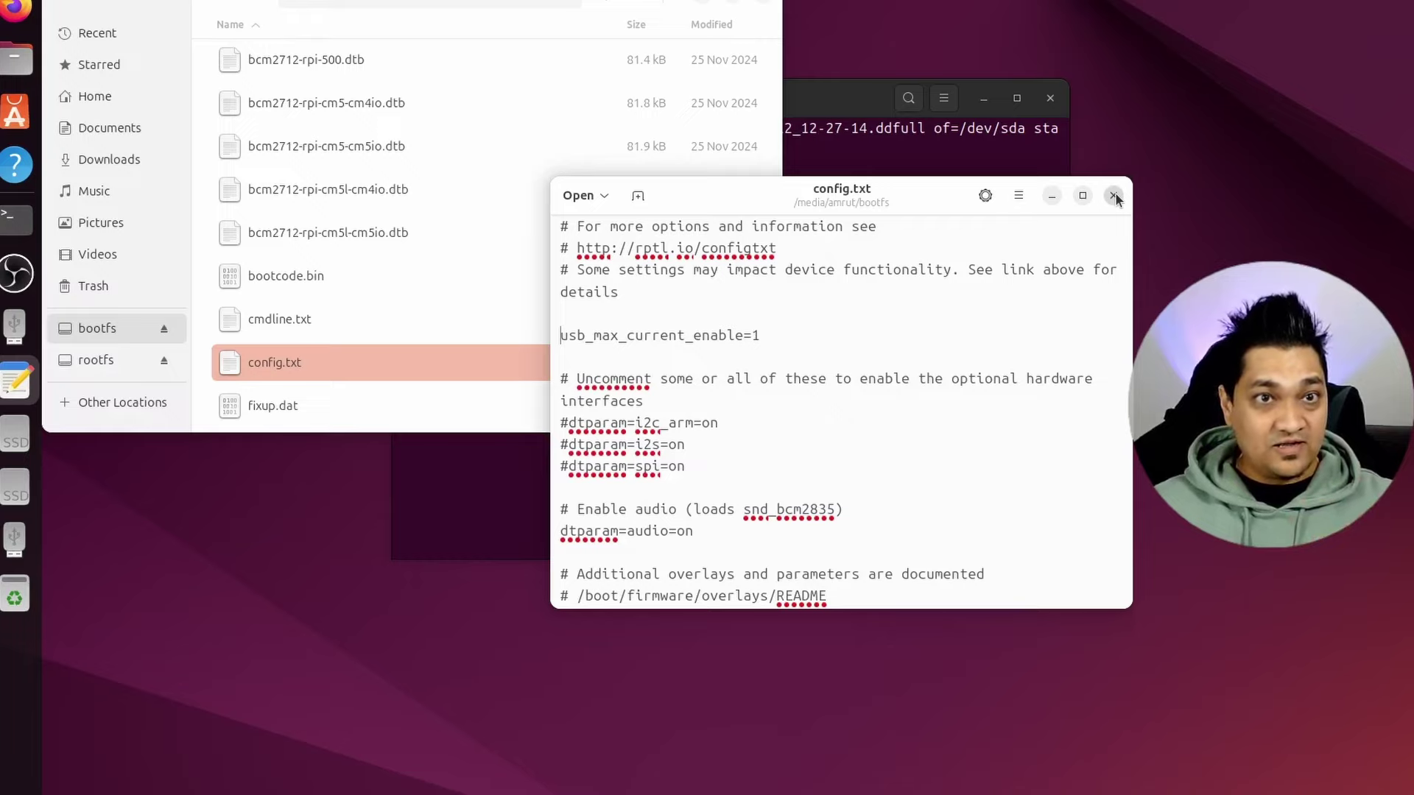
{"action": "left_click", "coordinate": [1114, 196]}
{"action": "left_click", "coordinate": [766, 6]}
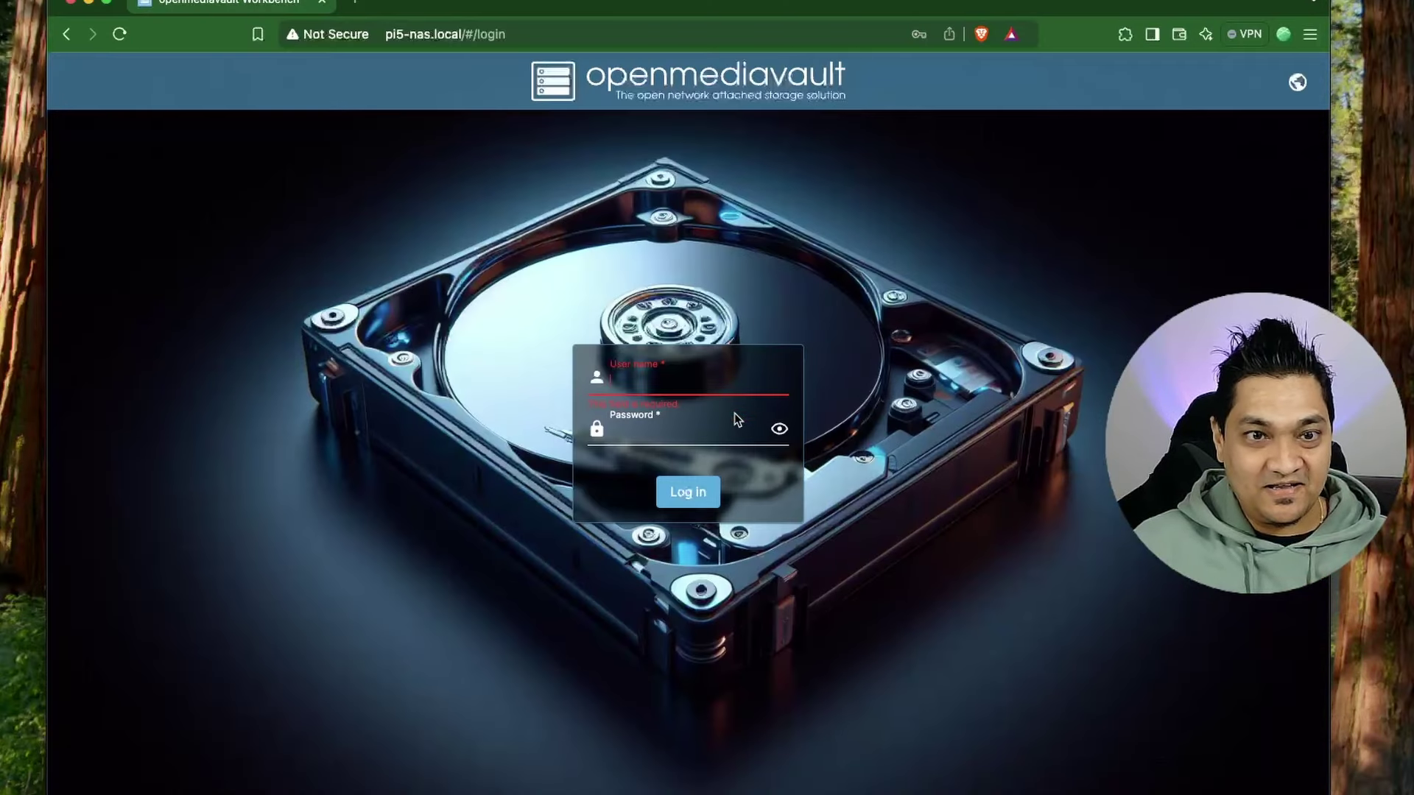
Log in to pi5-nas with the saved credentials and open the Storage > Disks list
{"action": "left_click", "coordinate": [734, 416]}
{"action": "left_click", "coordinate": [687, 482]}
{"action": "left_click", "coordinate": [687, 491]}
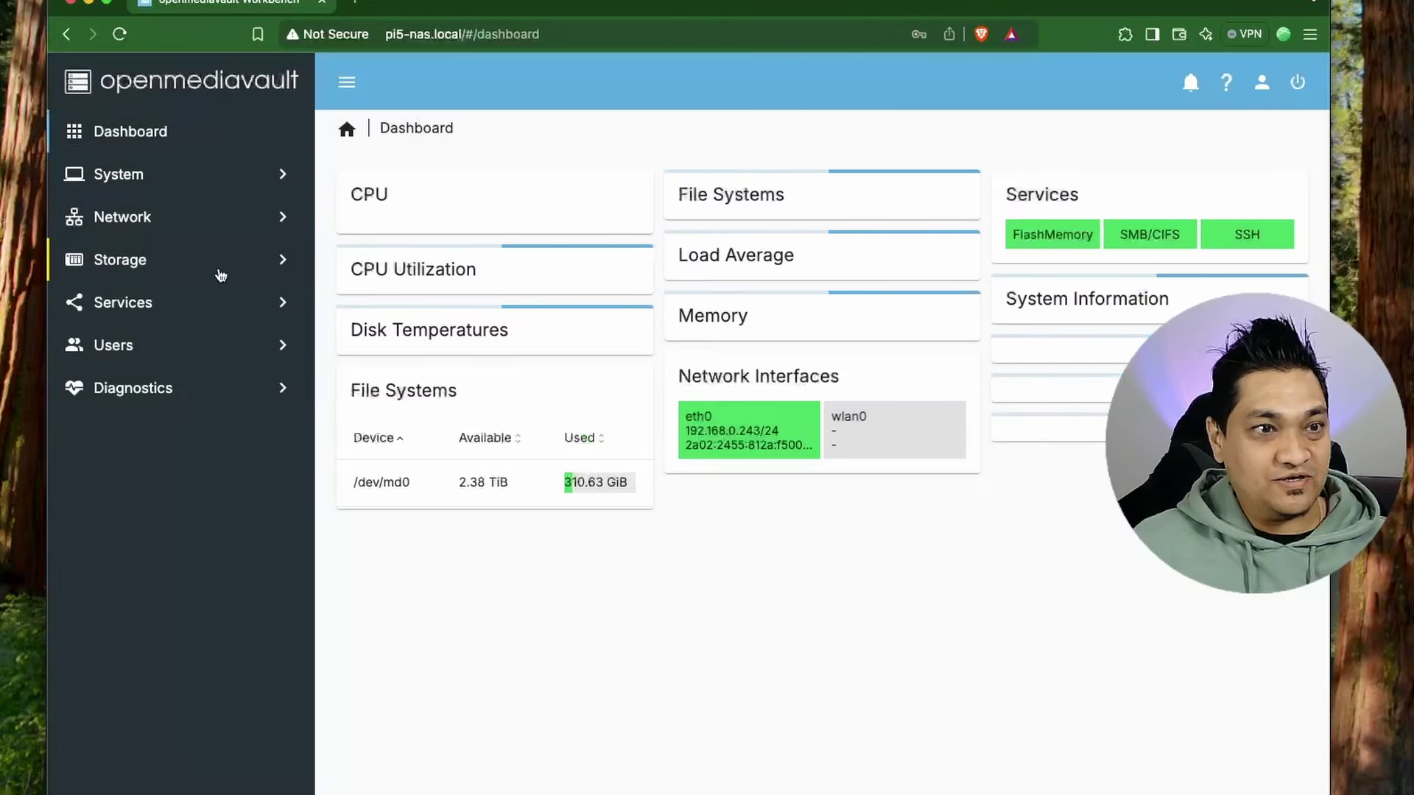
{"action": "left_click", "coordinate": [220, 272]}
{"action": "left_click", "coordinate": [140, 302]}
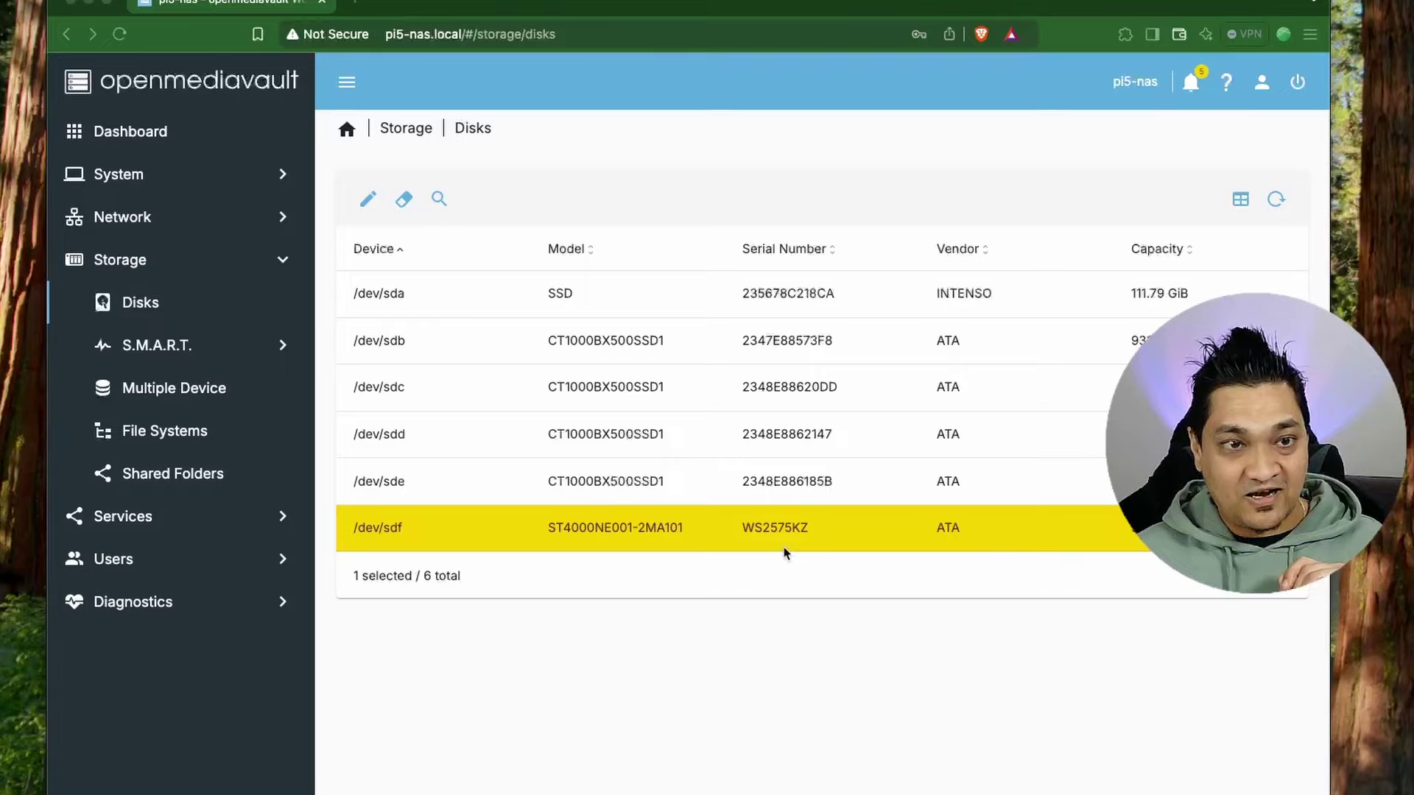
Wipe the /dev/sdf disk
{"action": "left_click", "coordinate": [403, 198]}
{"action": "left_click", "coordinate": [546, 480]}
{"action": "left_click", "coordinate": [857, 478]}
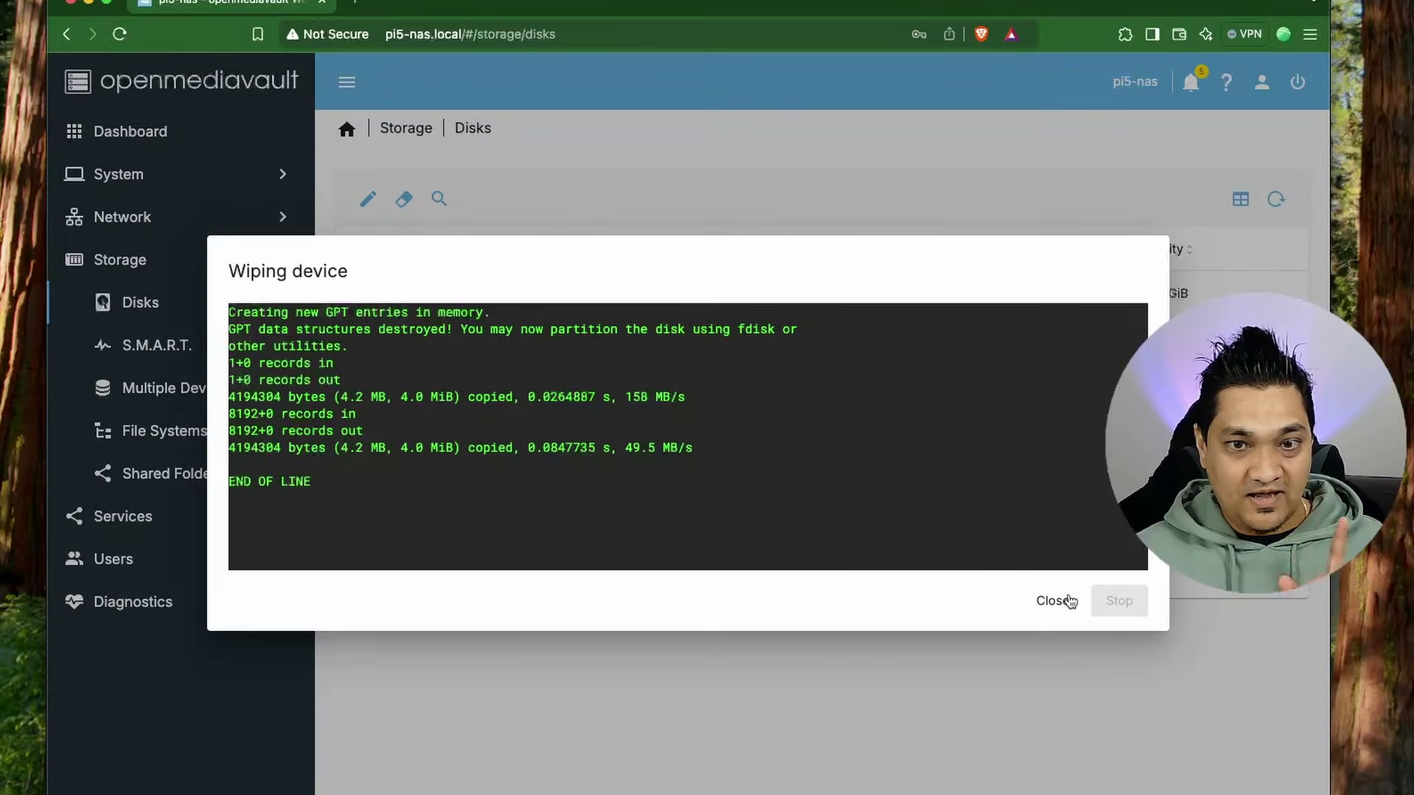
{"action": "left_click", "coordinate": [1060, 598]}
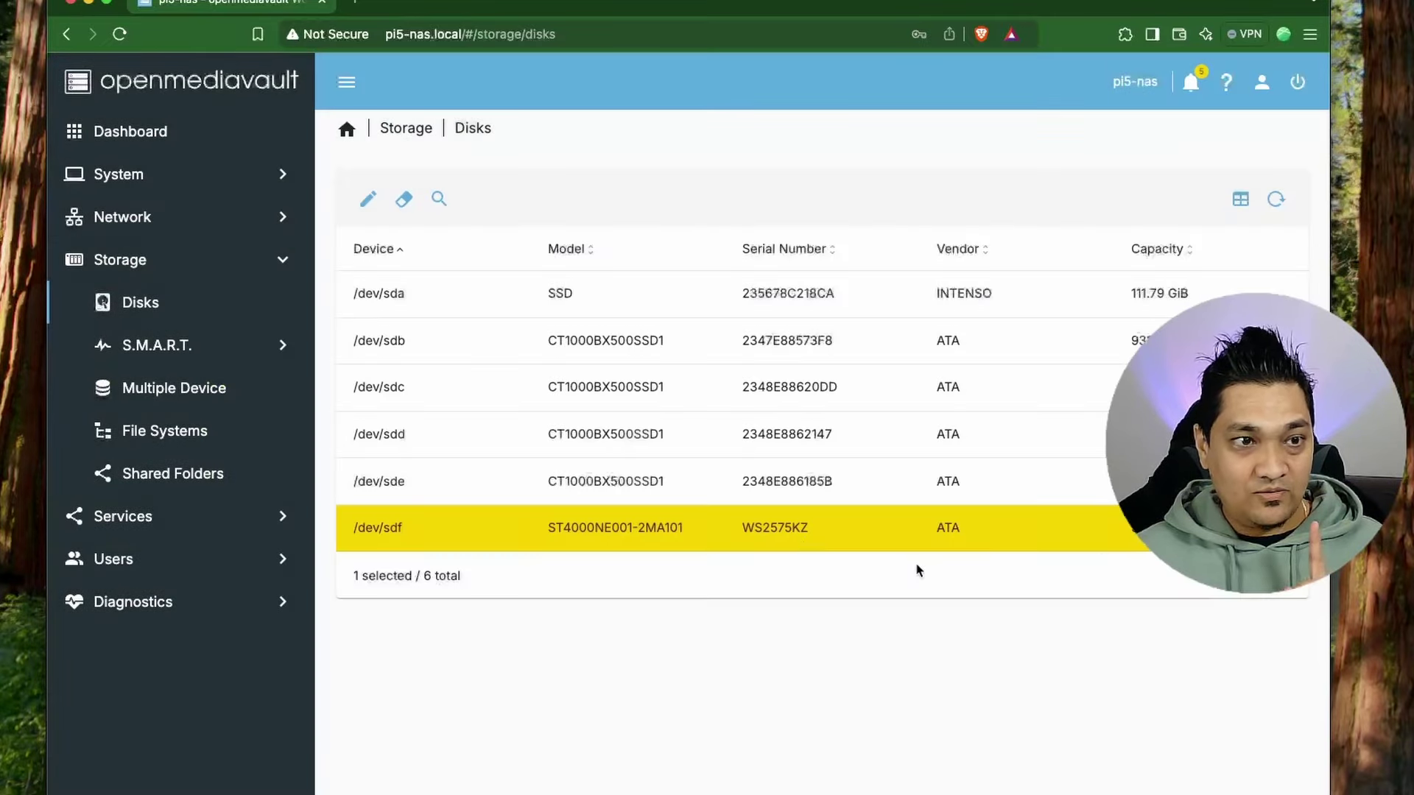
Create an EXT4 file system on /dev/sdf
{"action": "left_click", "coordinate": [168, 432]}
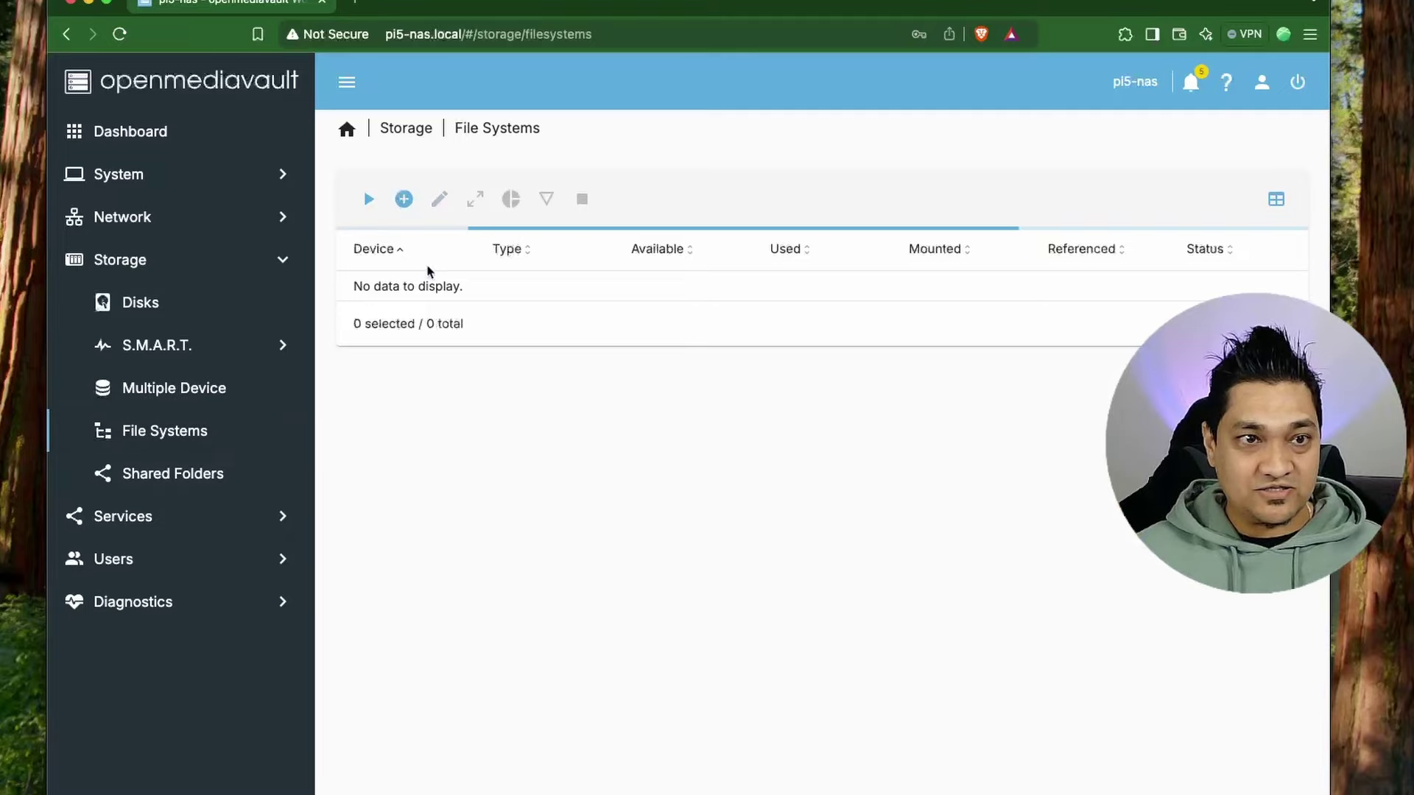
{"action": "left_click", "coordinate": [404, 201]}
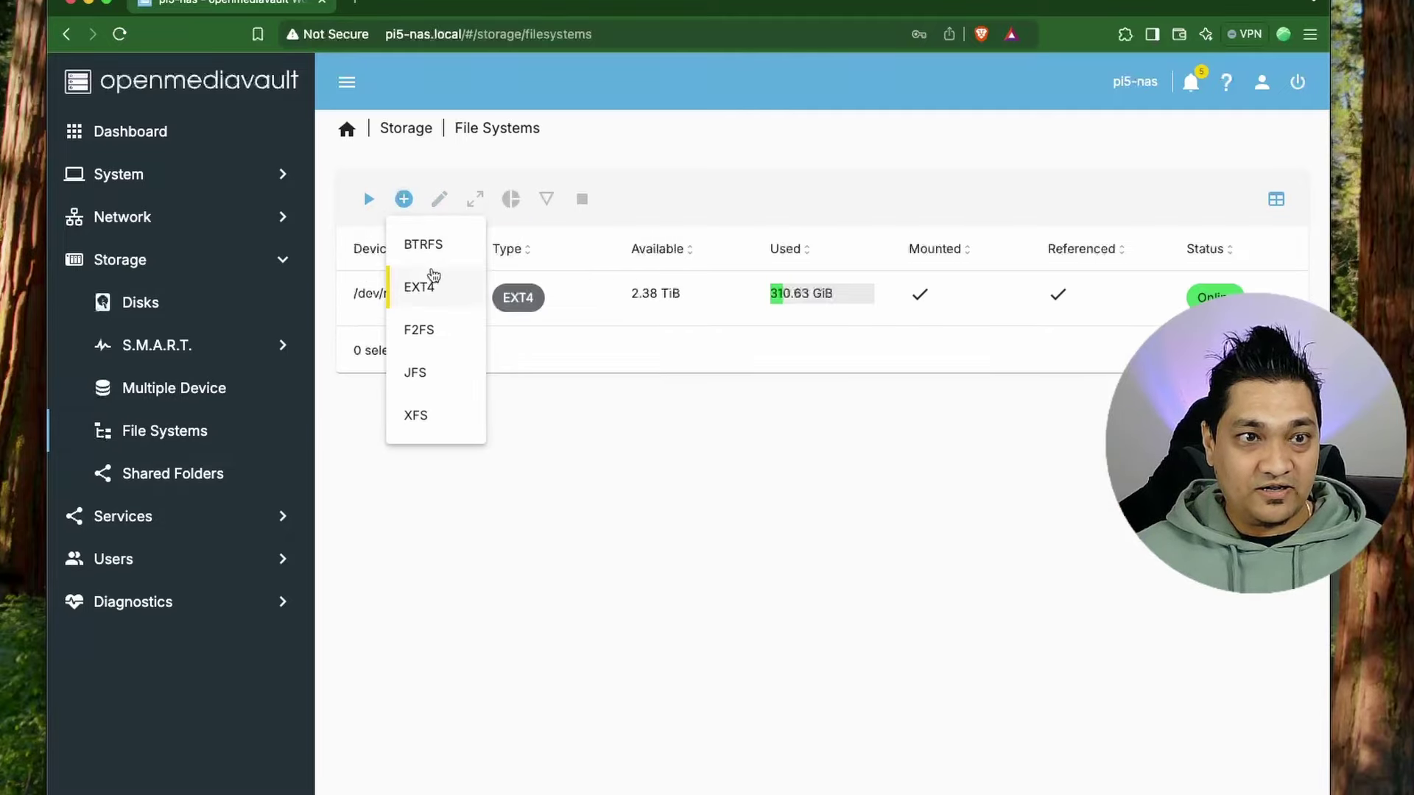
{"action": "left_click", "coordinate": [431, 290]}
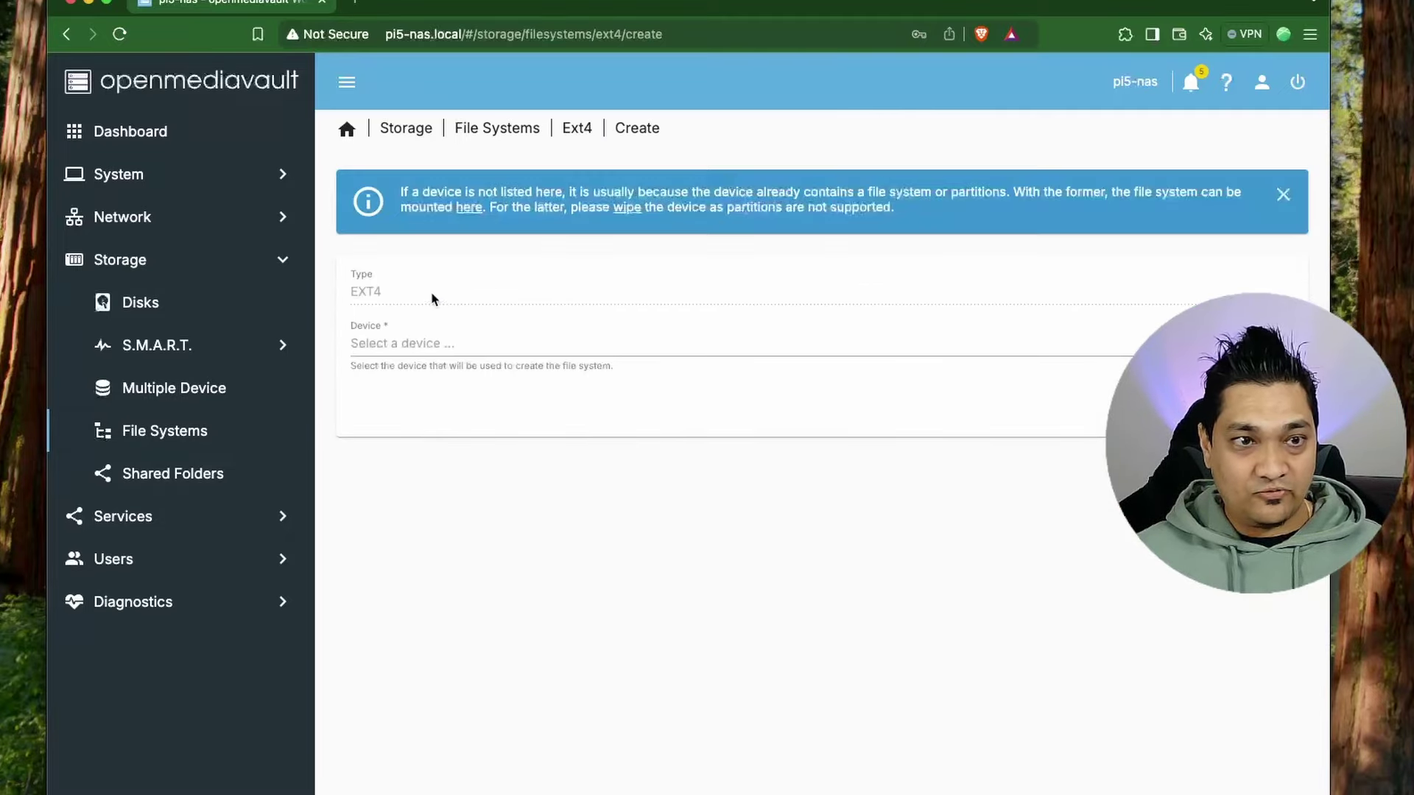
{"action": "left_click", "coordinate": [1003, 353]}
{"action": "left_click", "coordinate": [604, 347]}
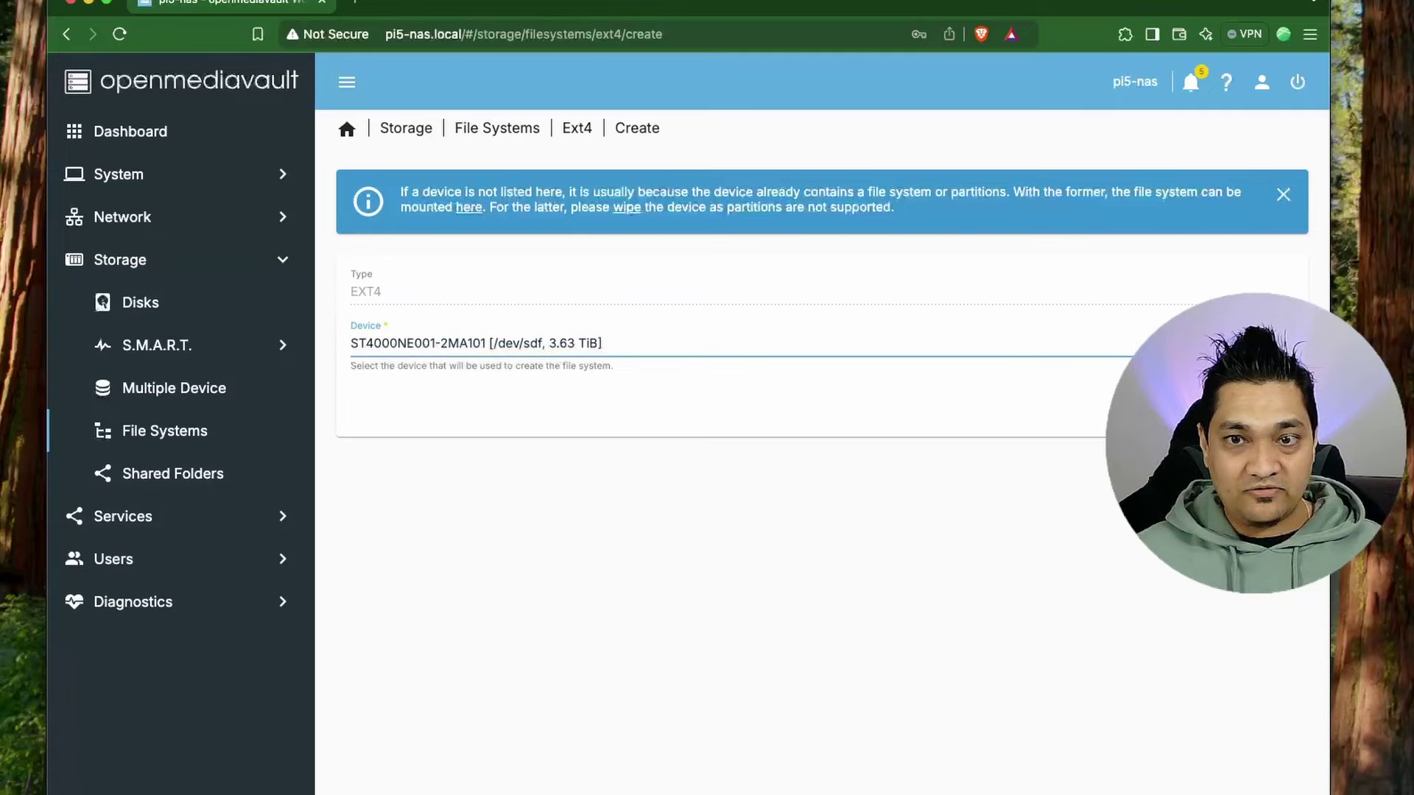
{"action": "left_click", "coordinate": [1265, 409]}
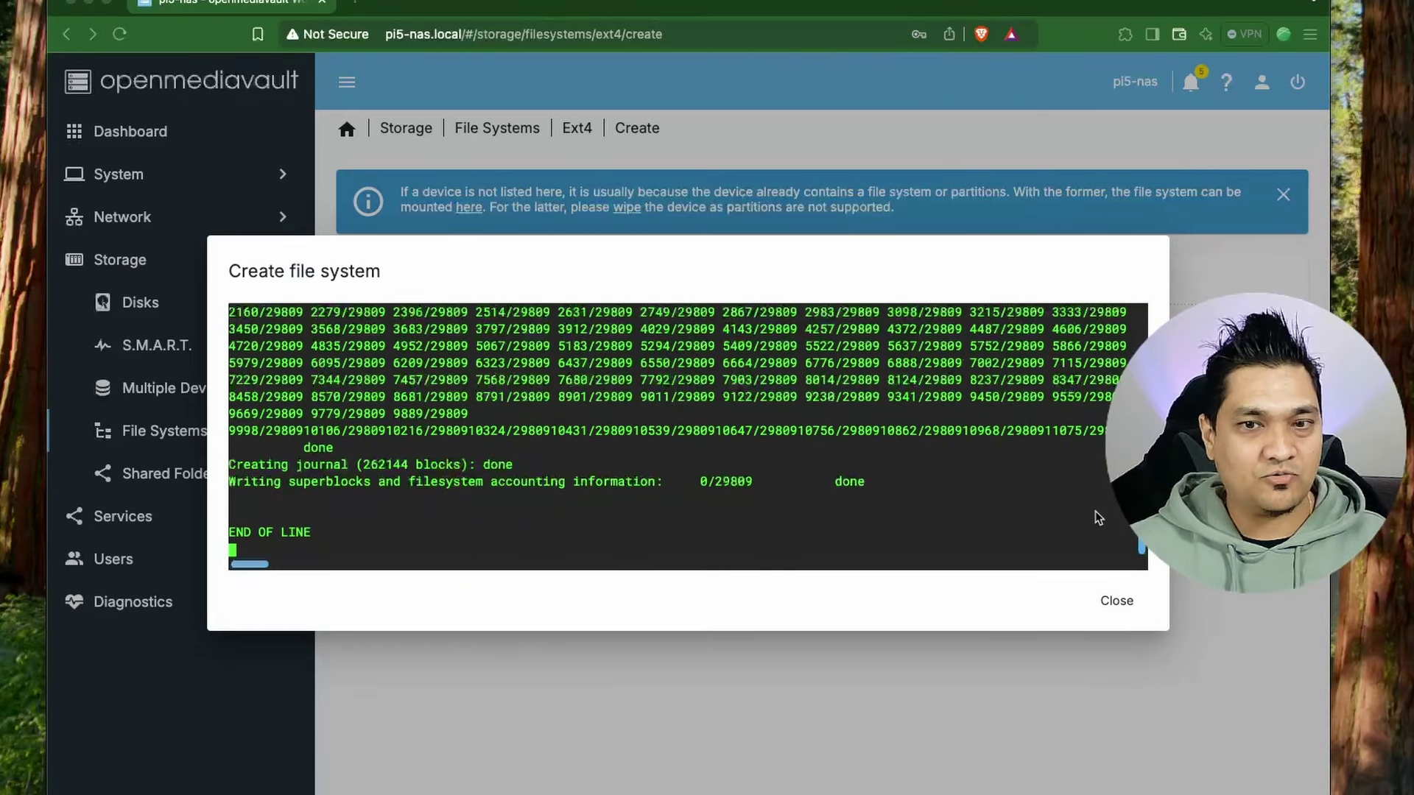
{"action": "left_click", "coordinate": [1116, 600]}
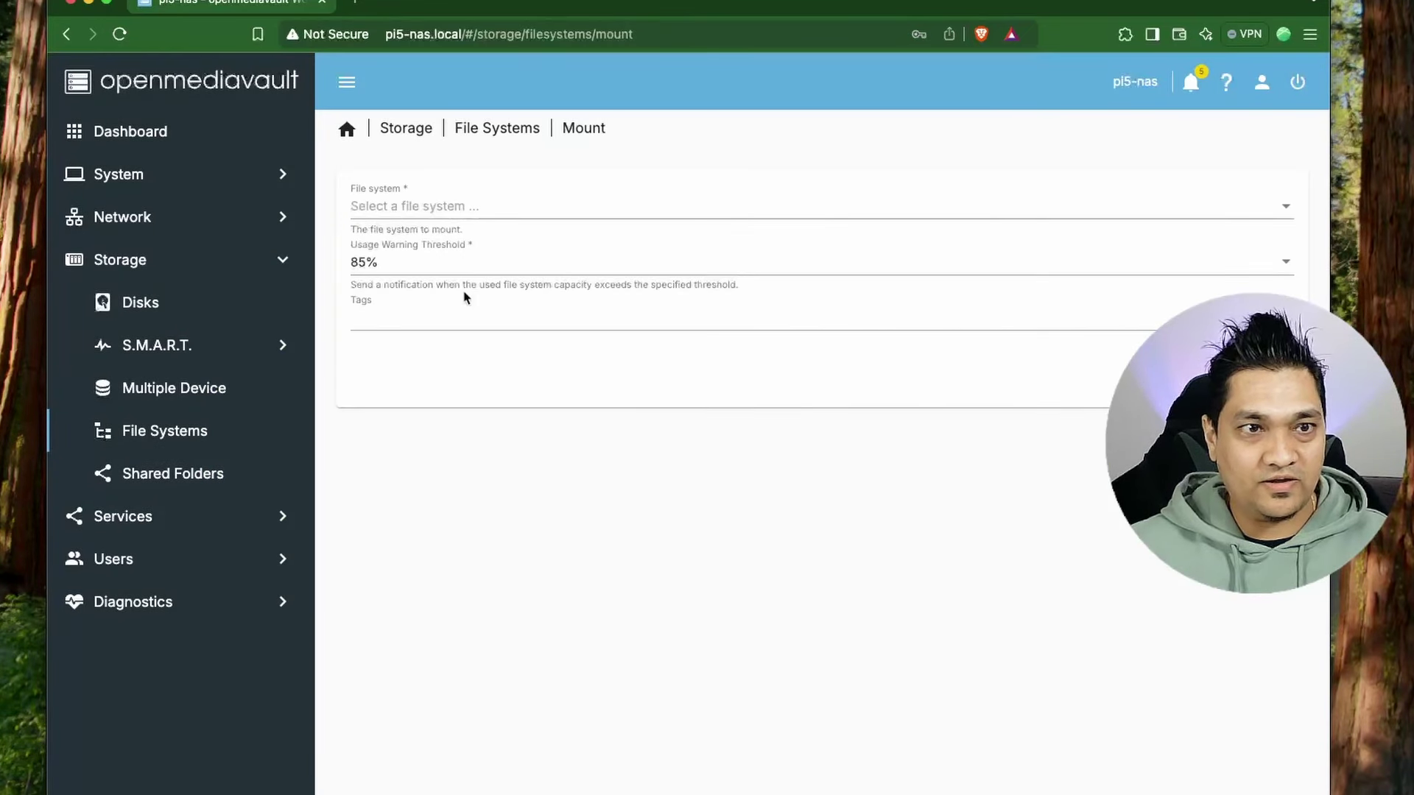
Mount /dev/sdf1 and apply the pending configuration changes
{"action": "left_click", "coordinate": [620, 199]}
{"action": "left_click", "coordinate": [603, 212]}
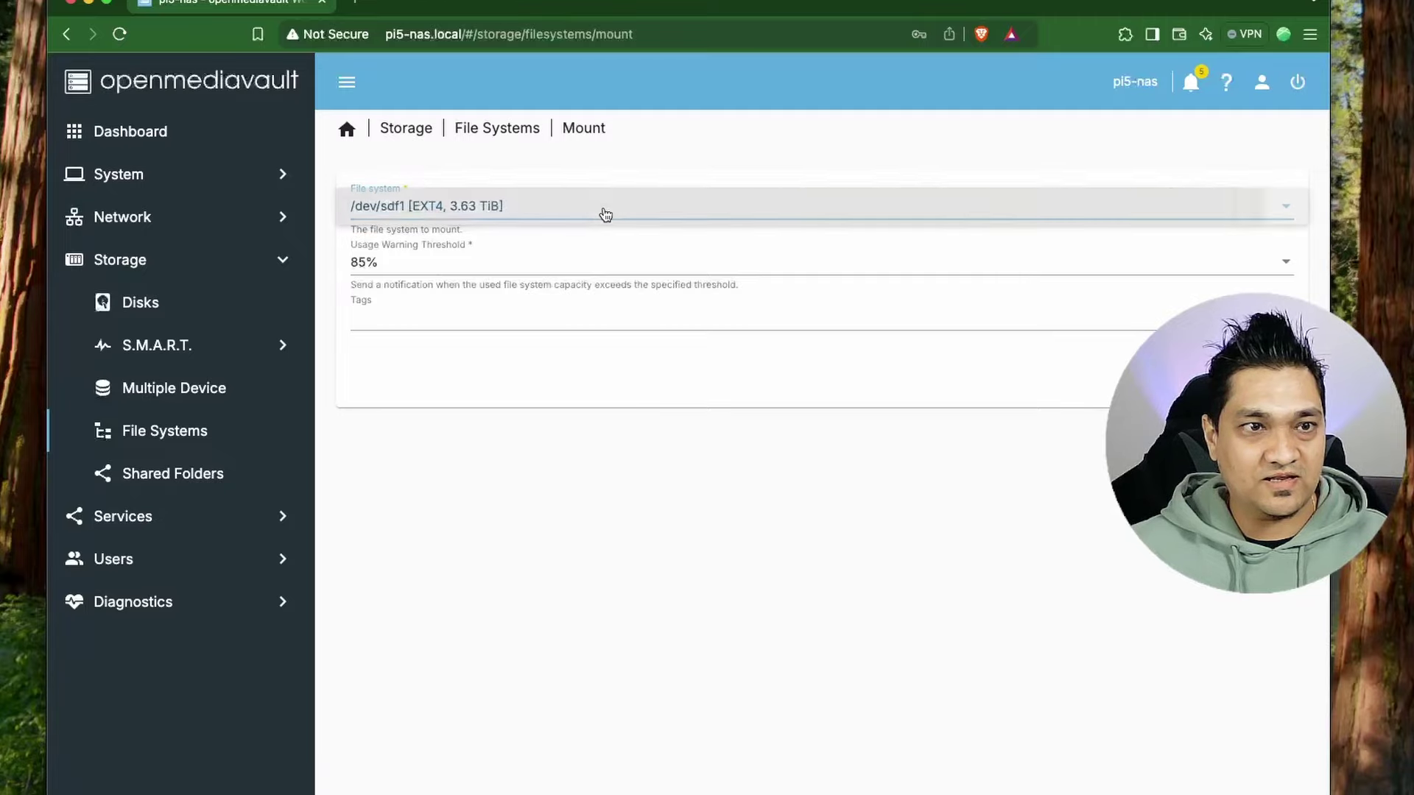
{"action": "left_click", "coordinate": [1277, 375]}
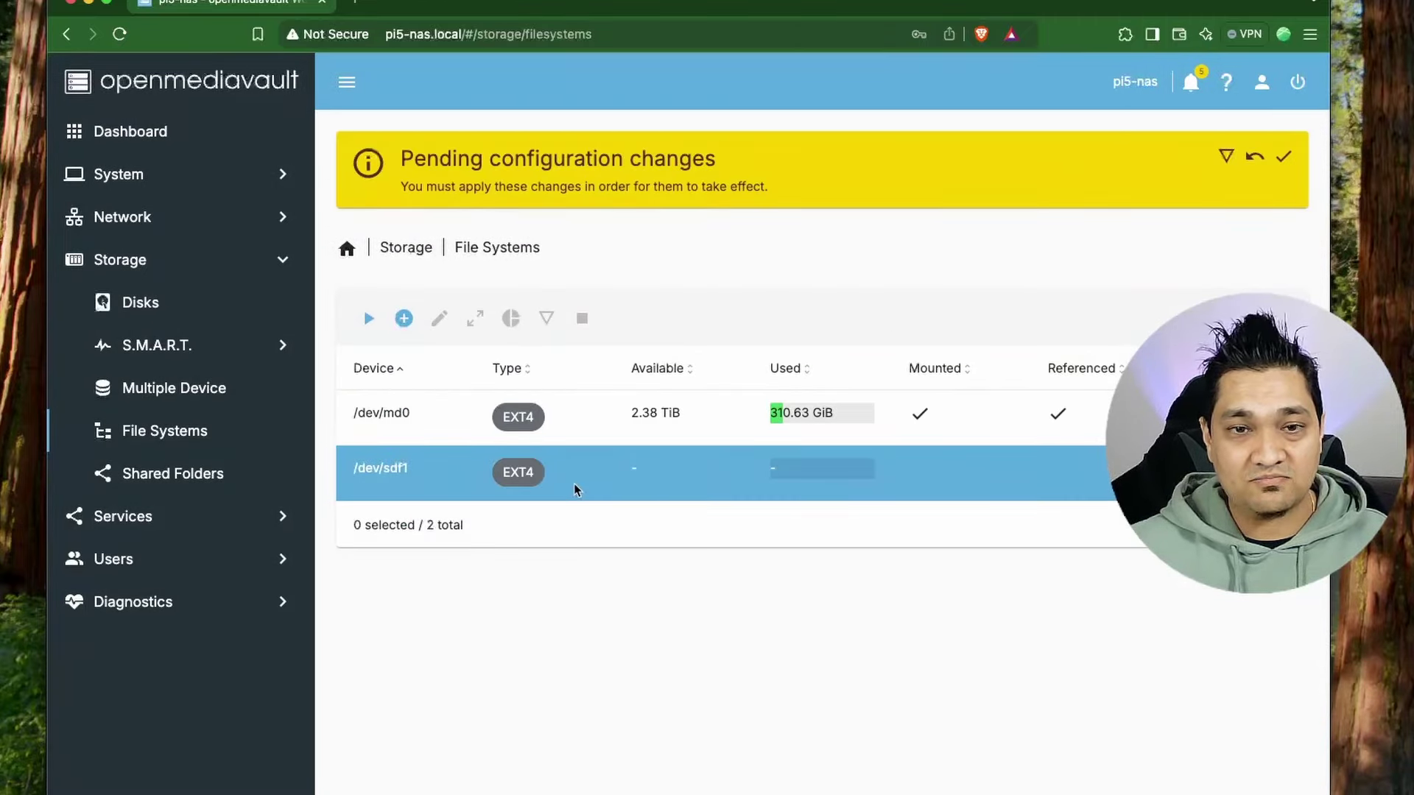
{"action": "left_click", "coordinate": [1282, 157]}
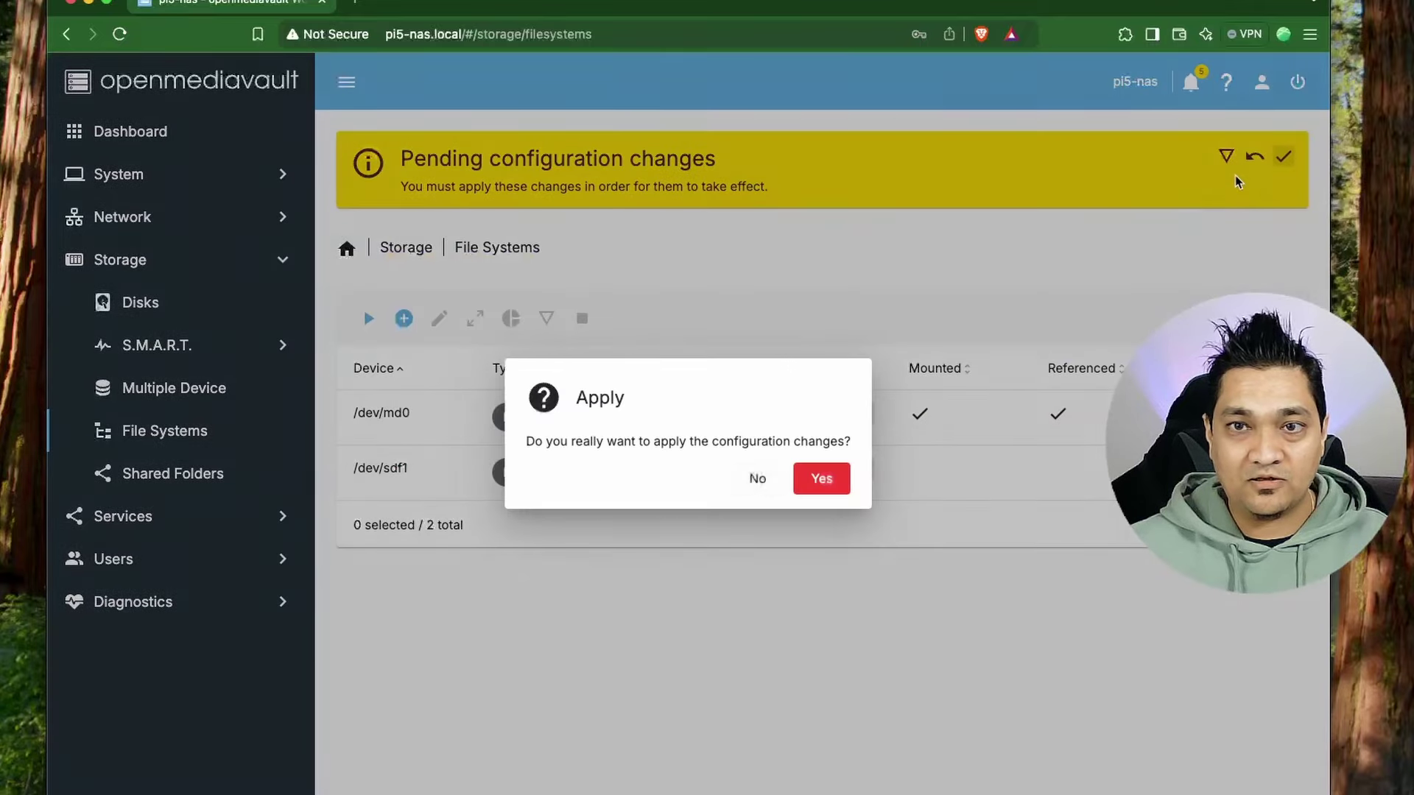
{"action": "left_click", "coordinate": [822, 478]}
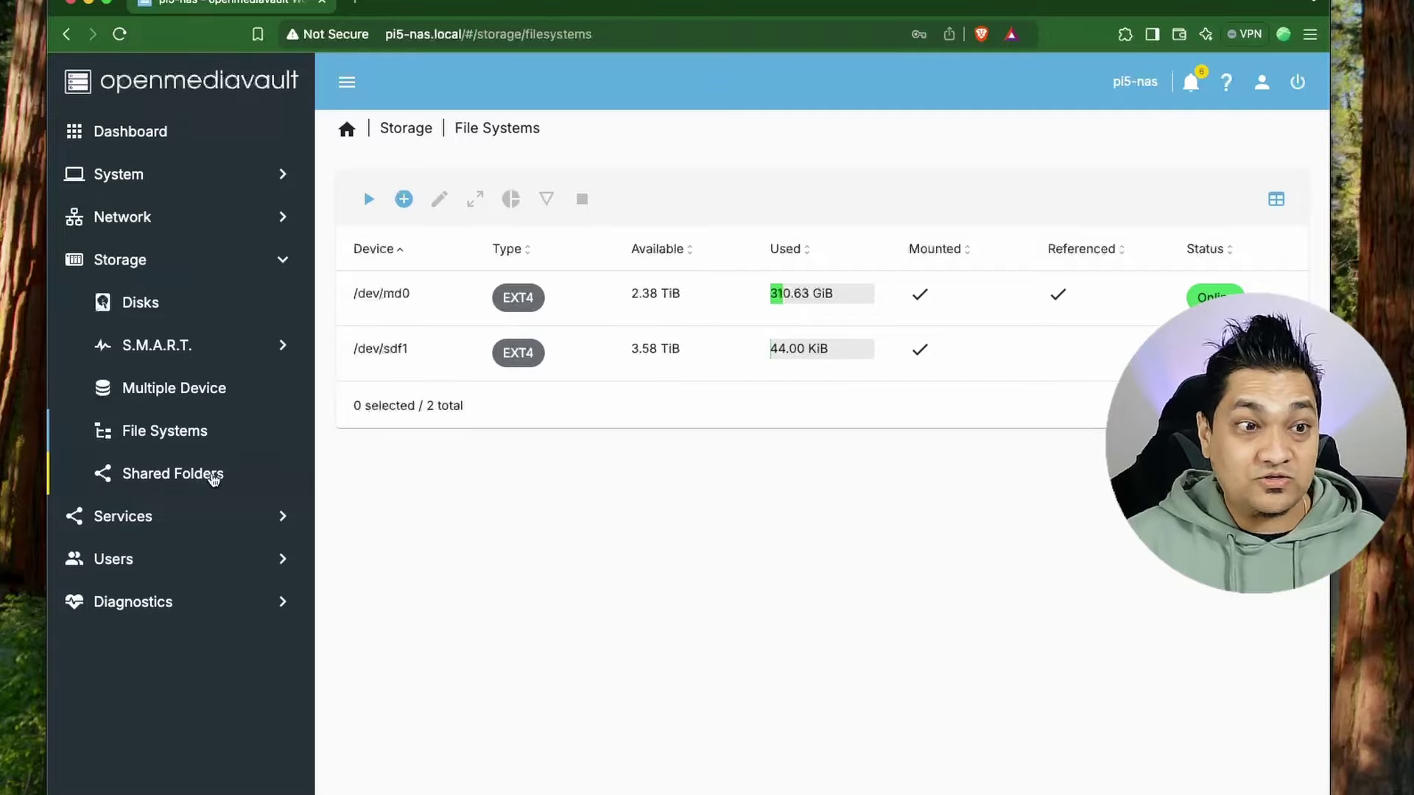
{"action": "left_click", "coordinate": [202, 474]}
Add a shared folder named Backup on /dev/sdf1 with path Backup/, and apply the change
{"action": "left_click", "coordinate": [366, 201]}
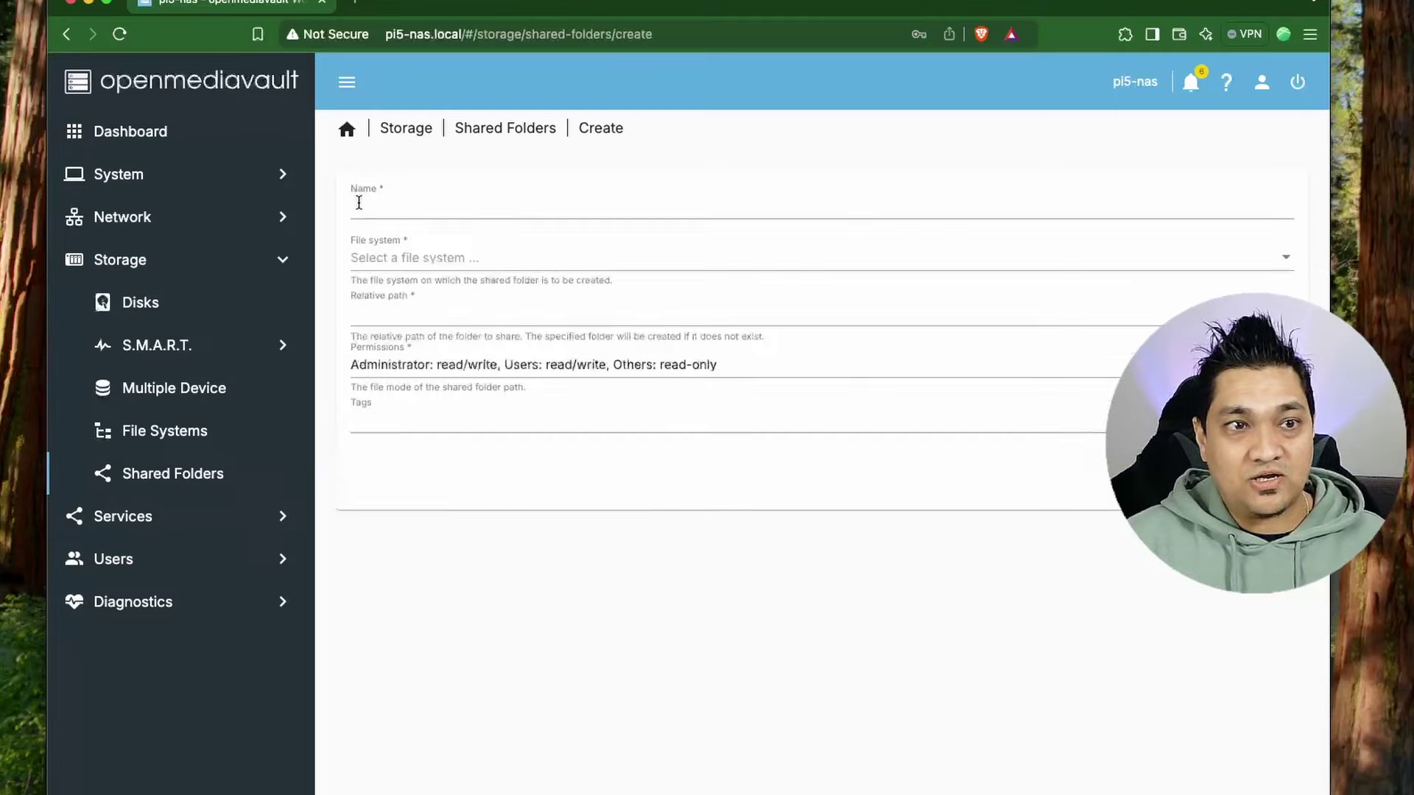
{"action": "left_click", "coordinate": [548, 267]}
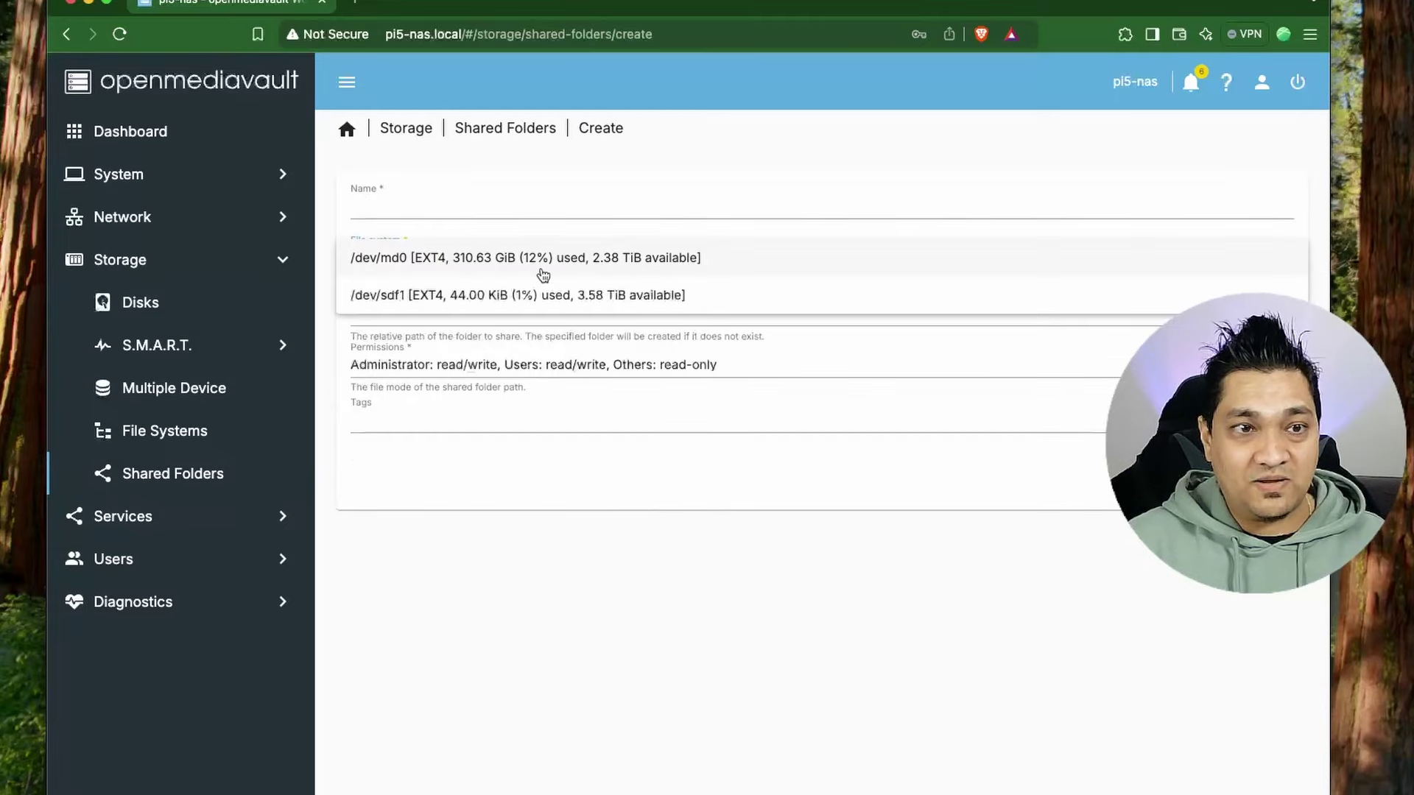
{"action": "left_click", "coordinate": [572, 307]}
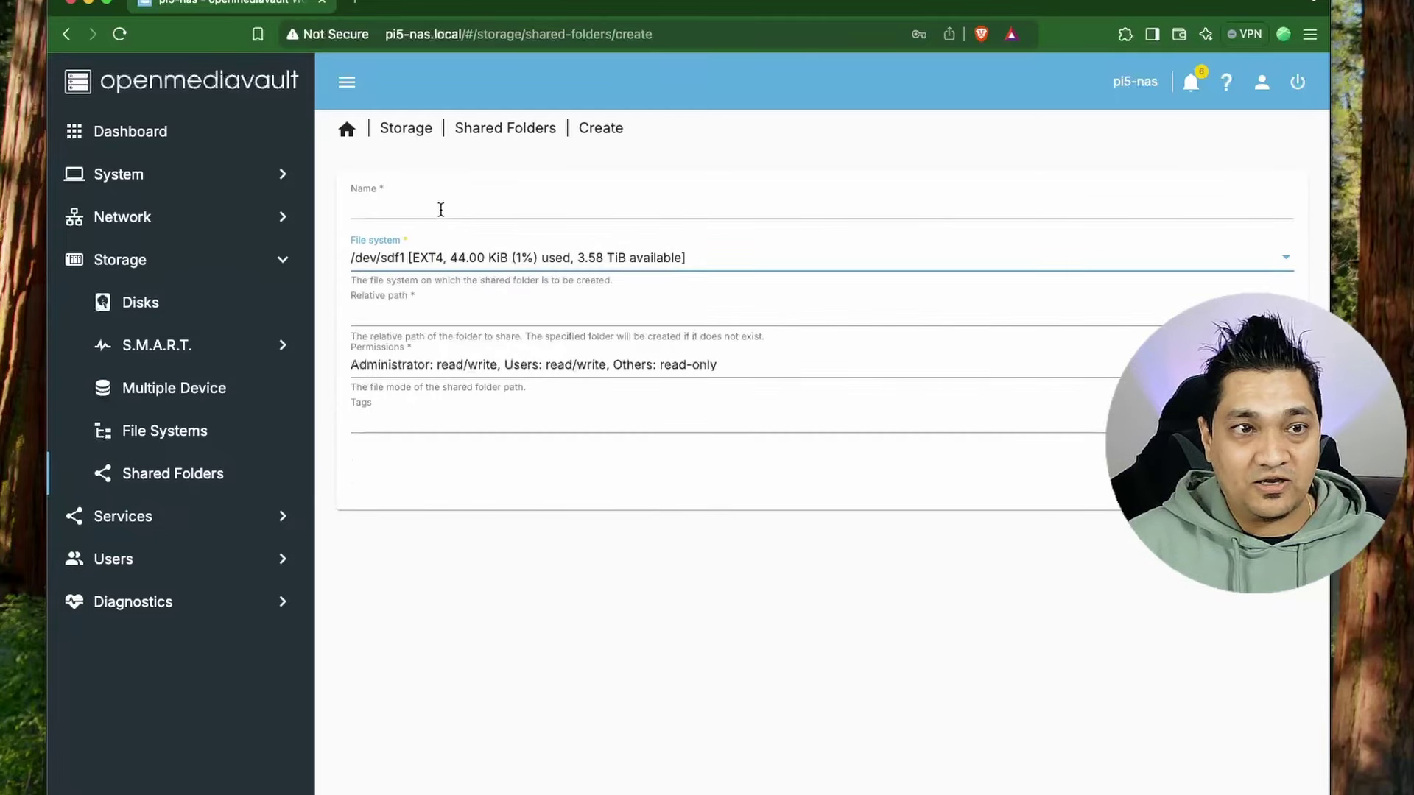
{"action": "left_click", "coordinate": [439, 209]}
{"action": "type", "text": "Backup"}
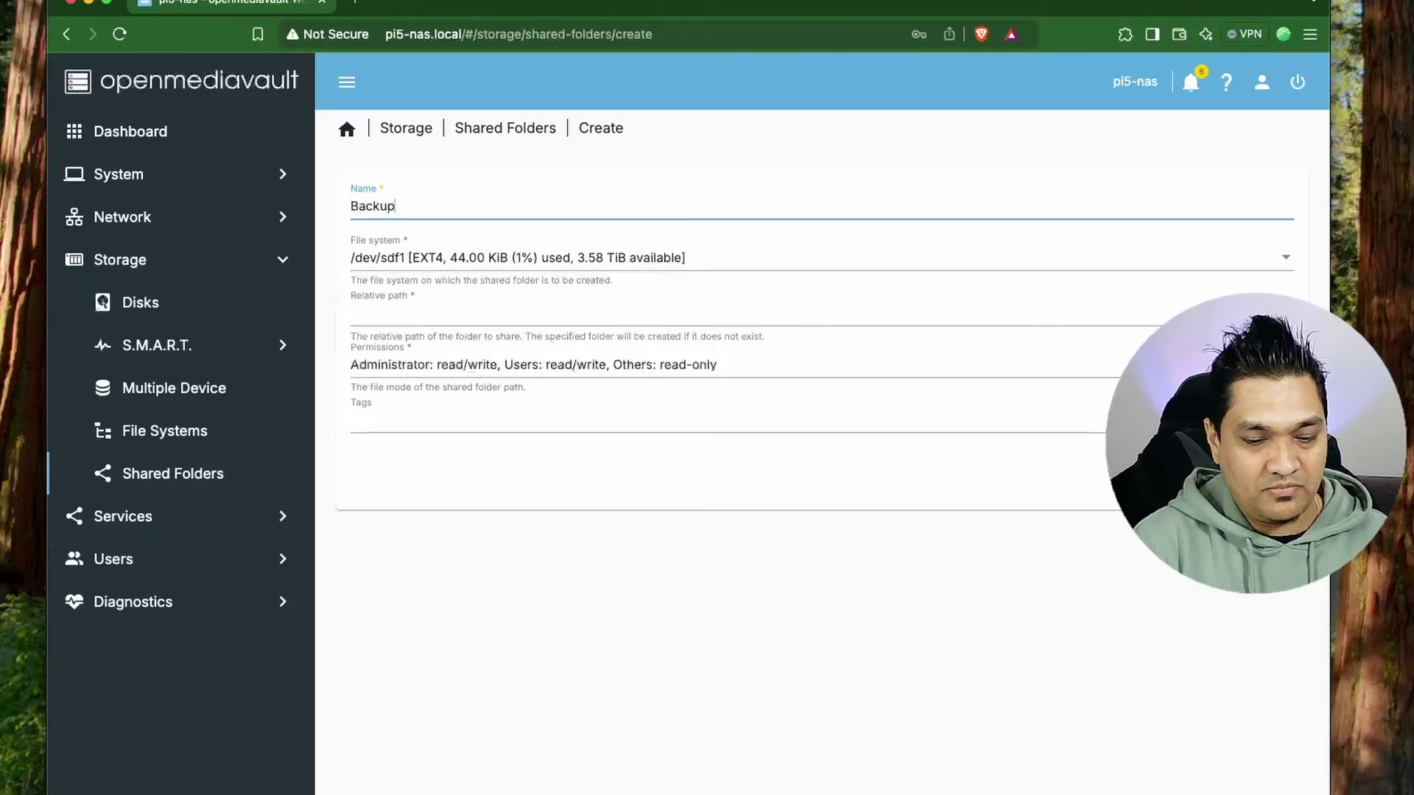
{"action": "left_click", "coordinate": [687, 424]}
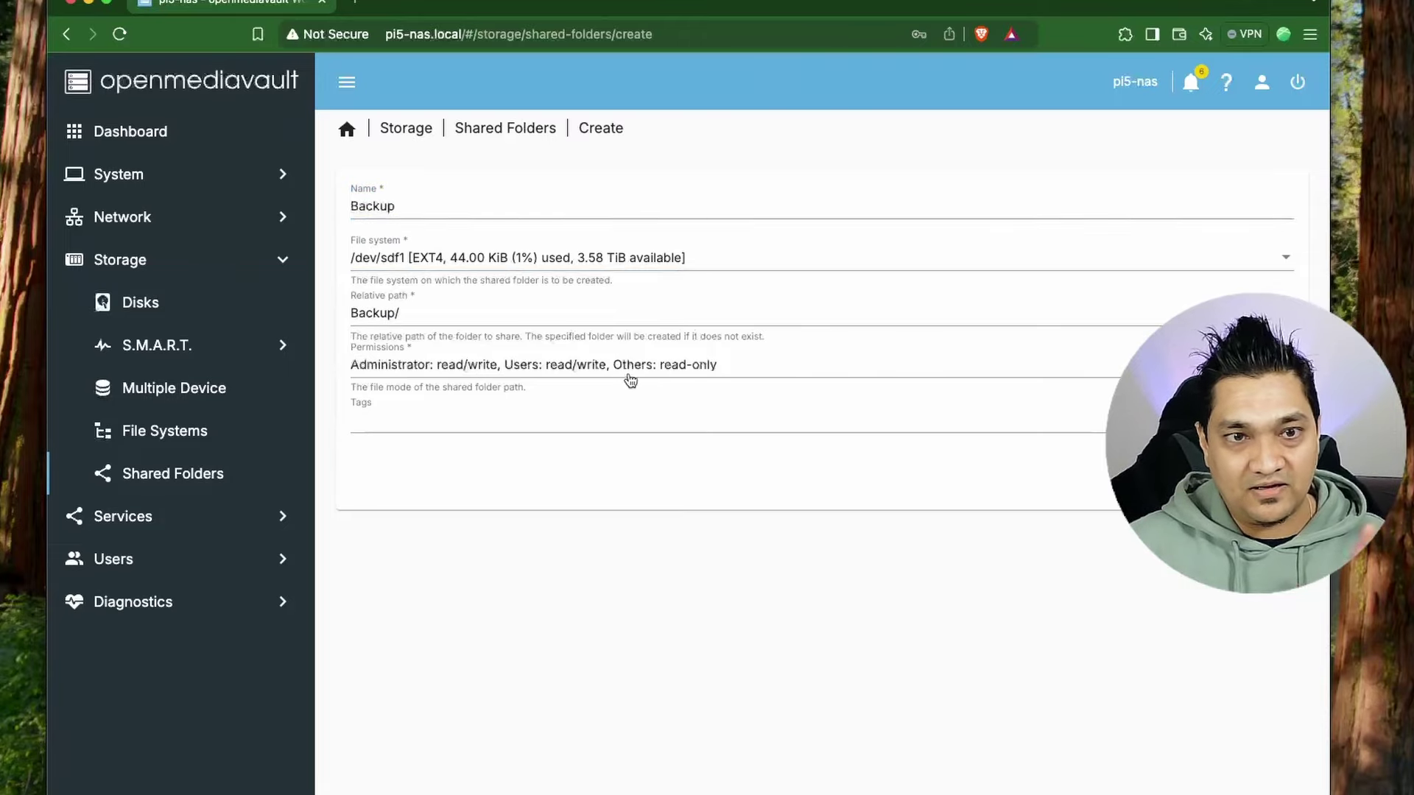
{"action": "left_click", "coordinate": [1260, 479]}
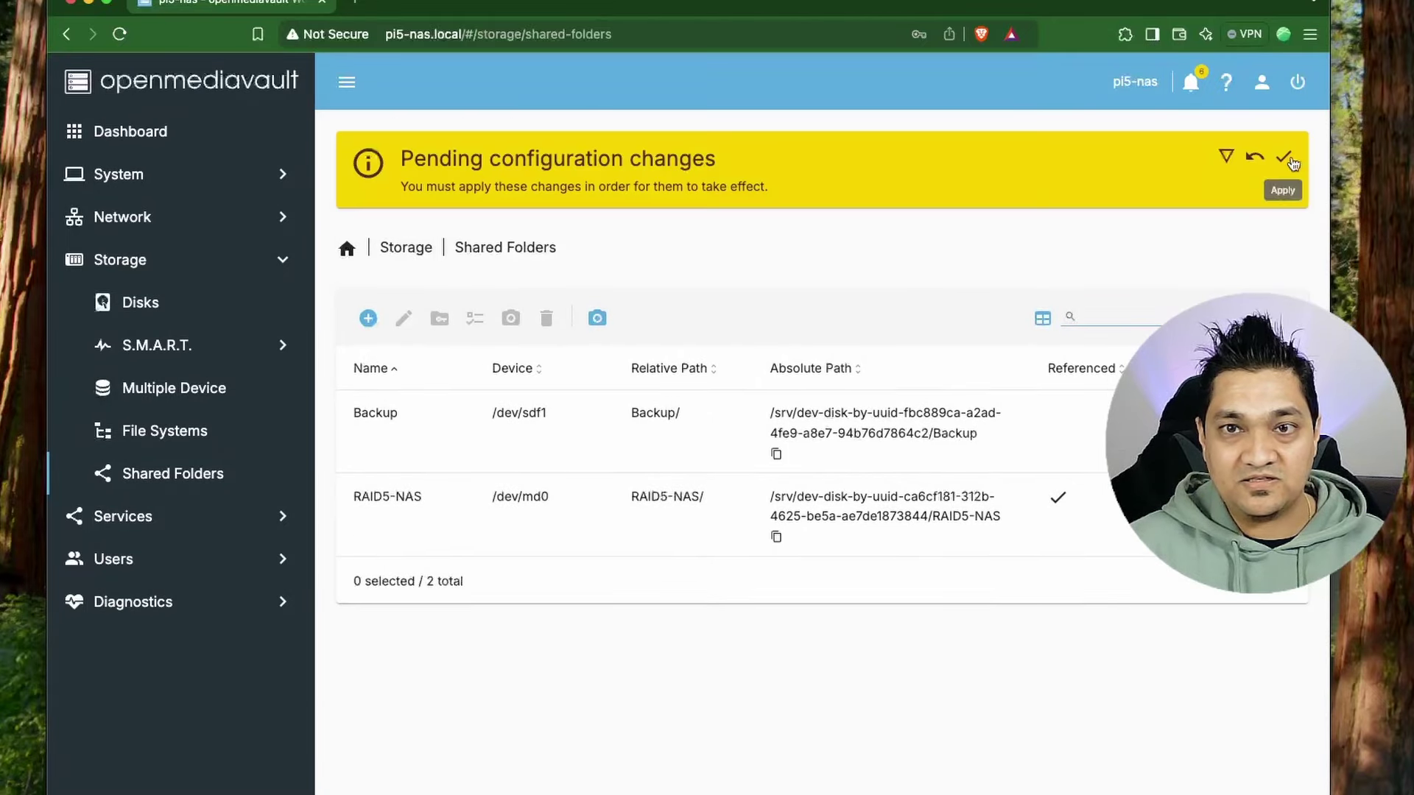
{"action": "left_click", "coordinate": [1283, 157]}
{"action": "left_click", "coordinate": [817, 476]}
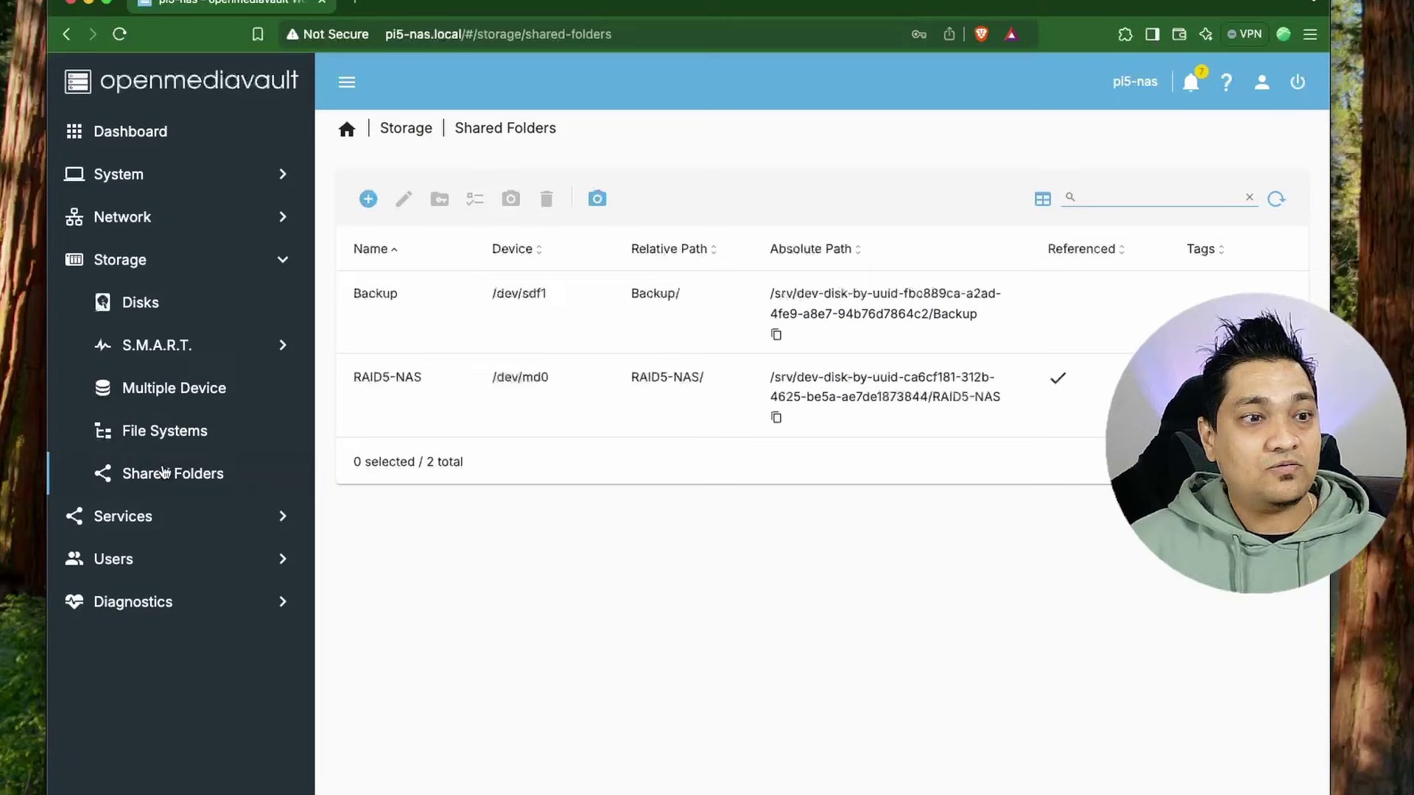
{"action": "left_click", "coordinate": [186, 525]}
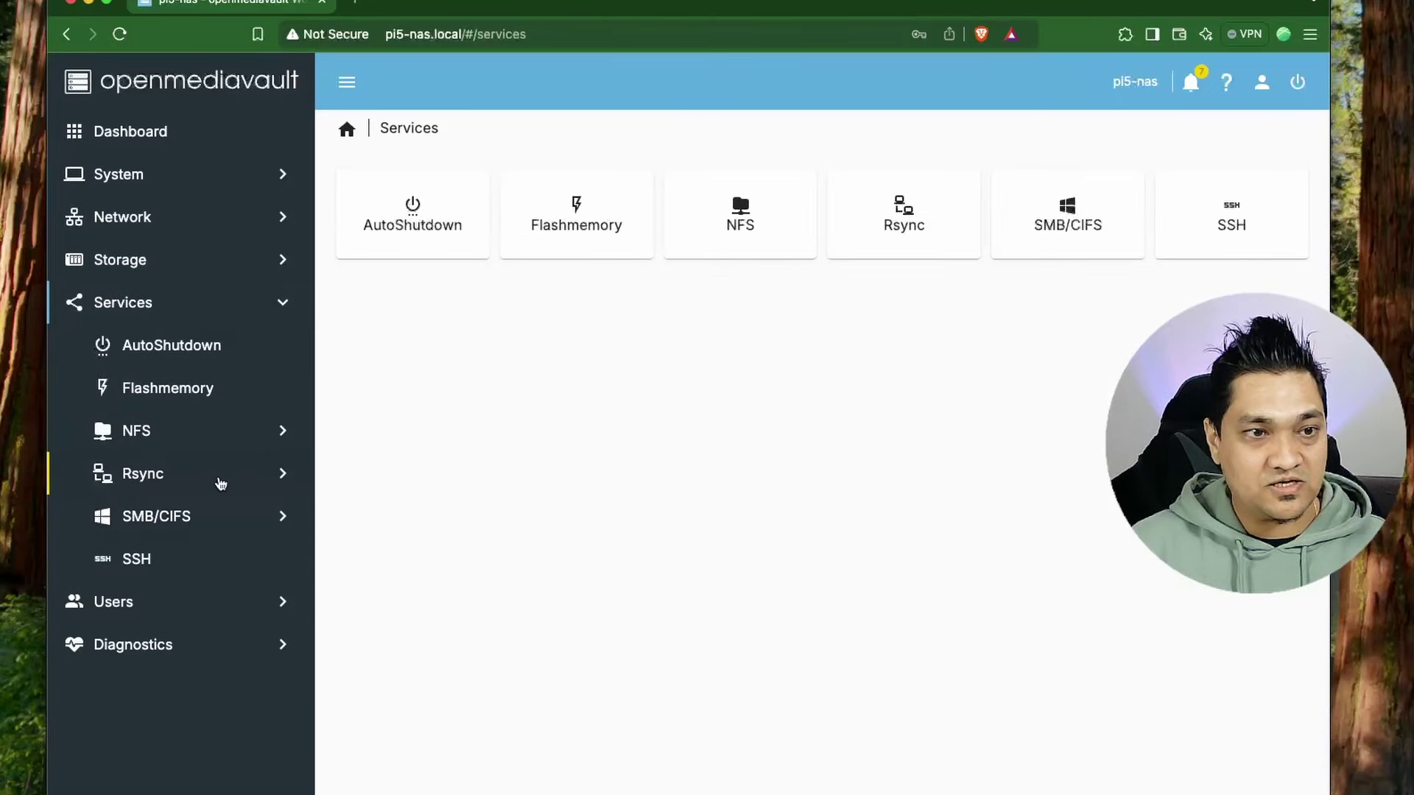
Start a new rsync task with source RAID5-NAS and destination Backup
{"action": "left_click", "coordinate": [220, 483]}
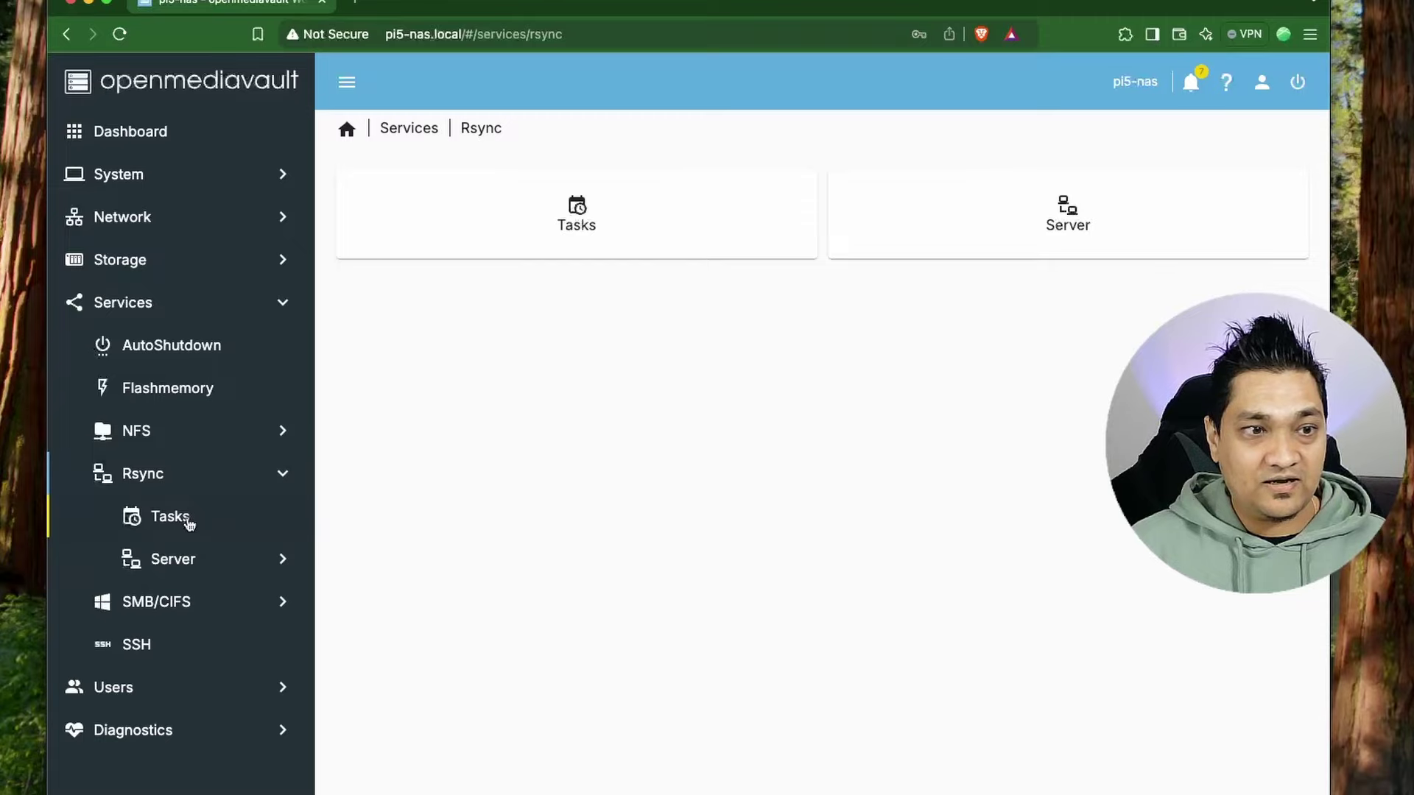
{"action": "left_click", "coordinate": [608, 205]}
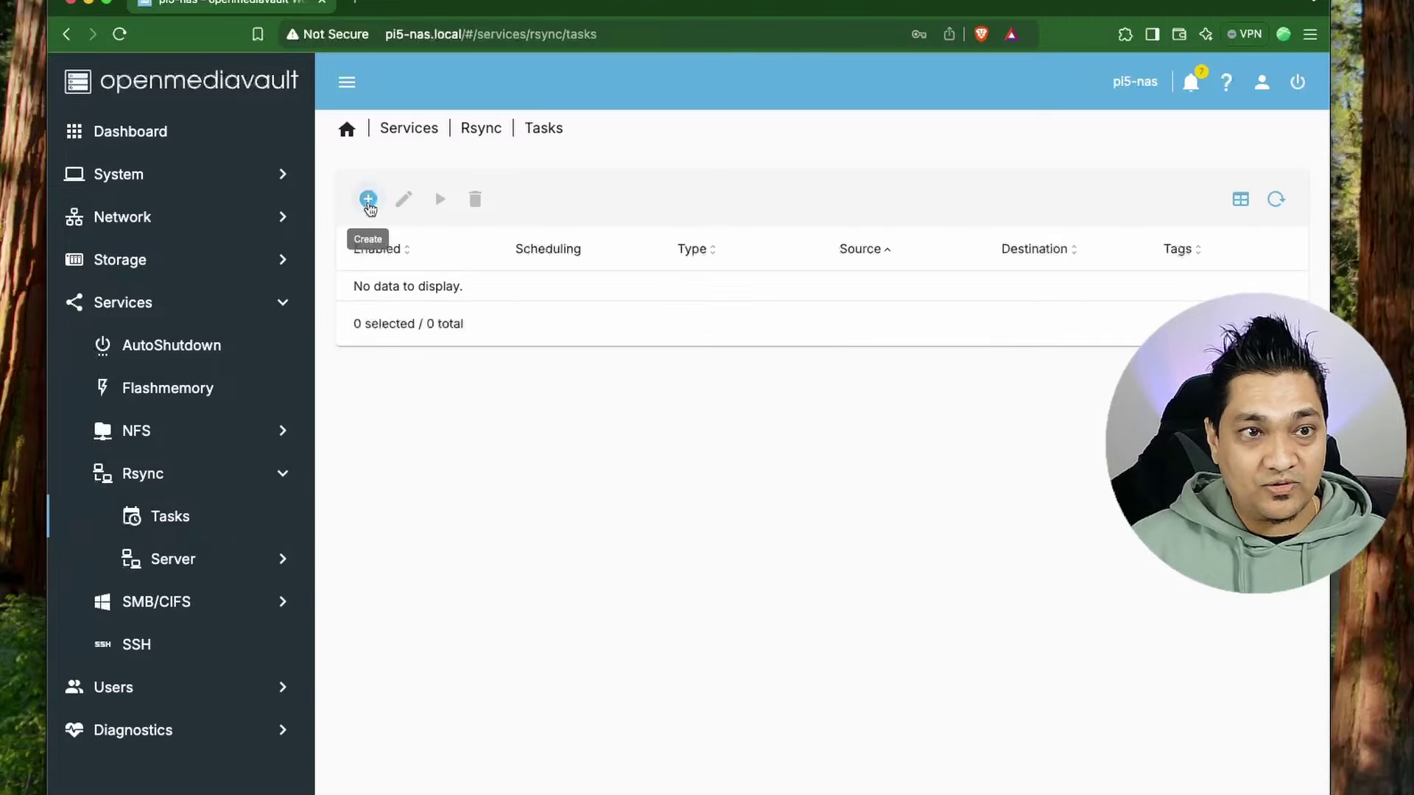
{"action": "left_click", "coordinate": [368, 200]}
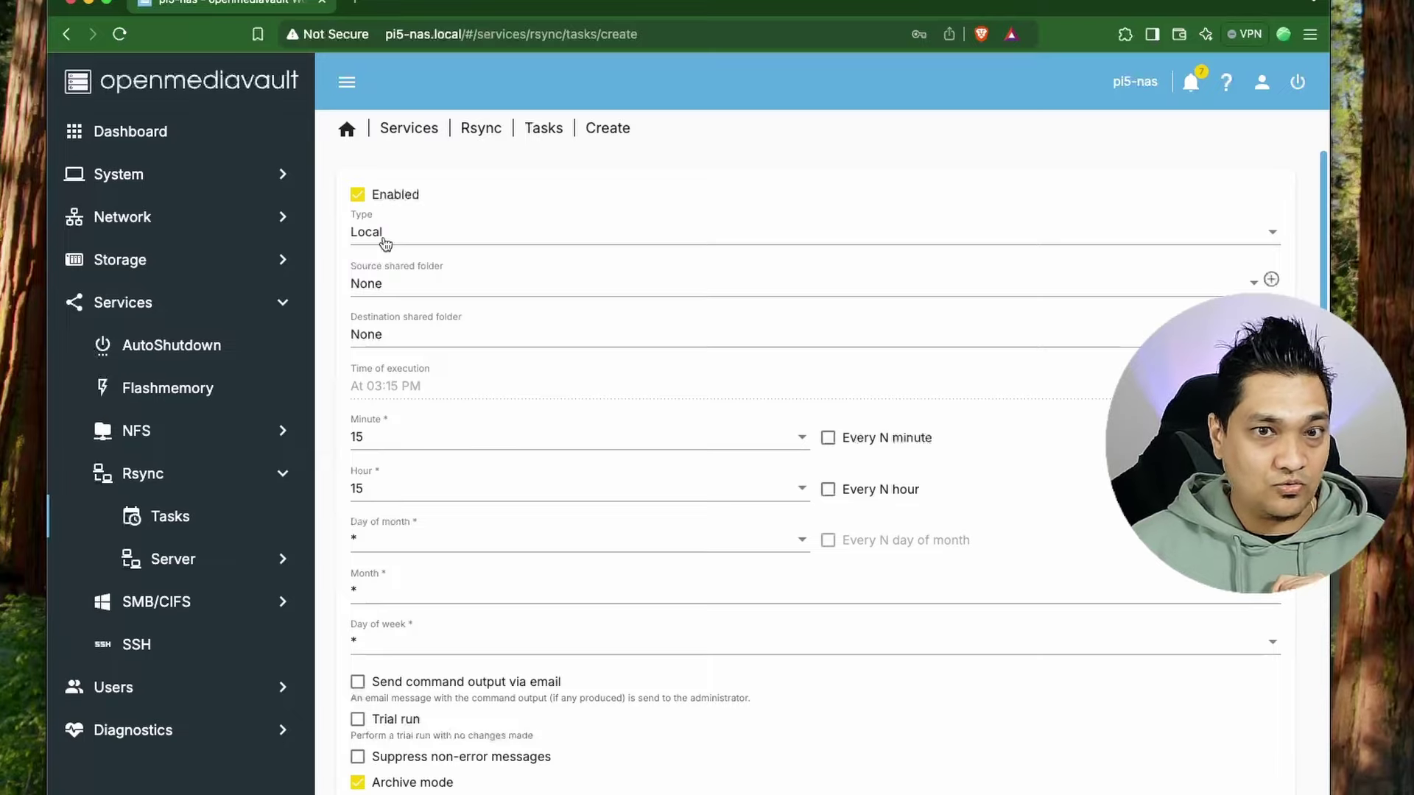
{"action": "left_click", "coordinate": [417, 288]}
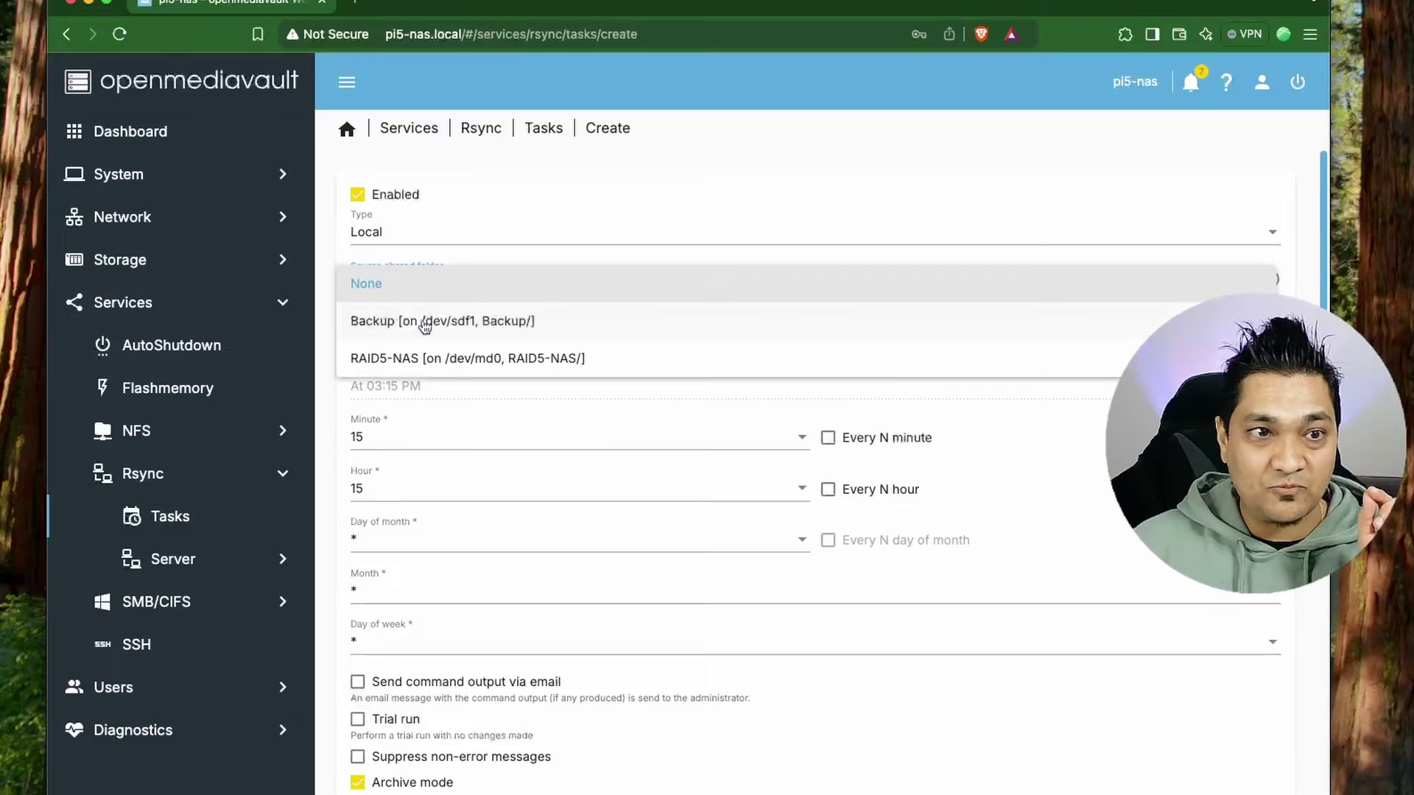
{"action": "left_click", "coordinate": [406, 366]}
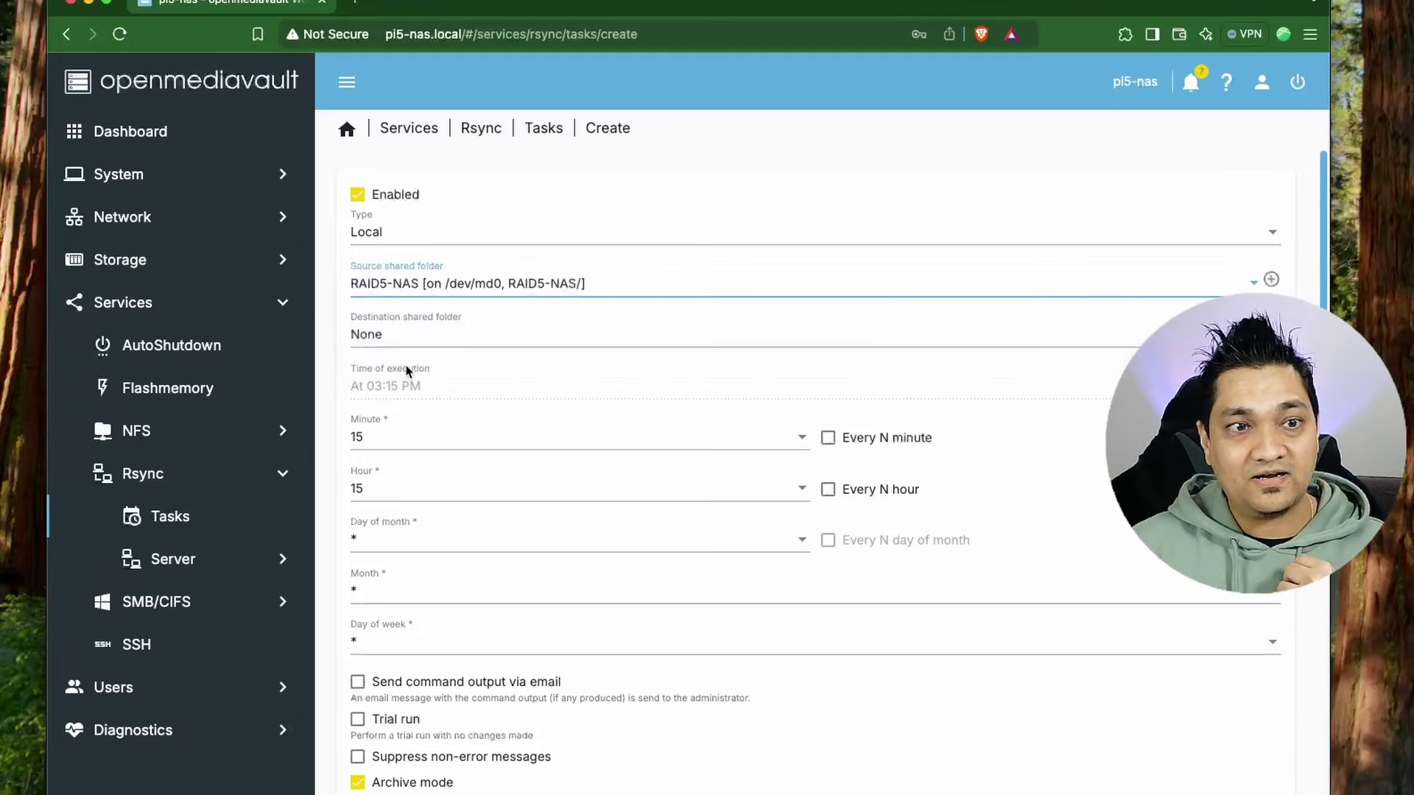
{"action": "left_click", "coordinate": [464, 343]}
{"action": "left_click", "coordinate": [446, 368]}
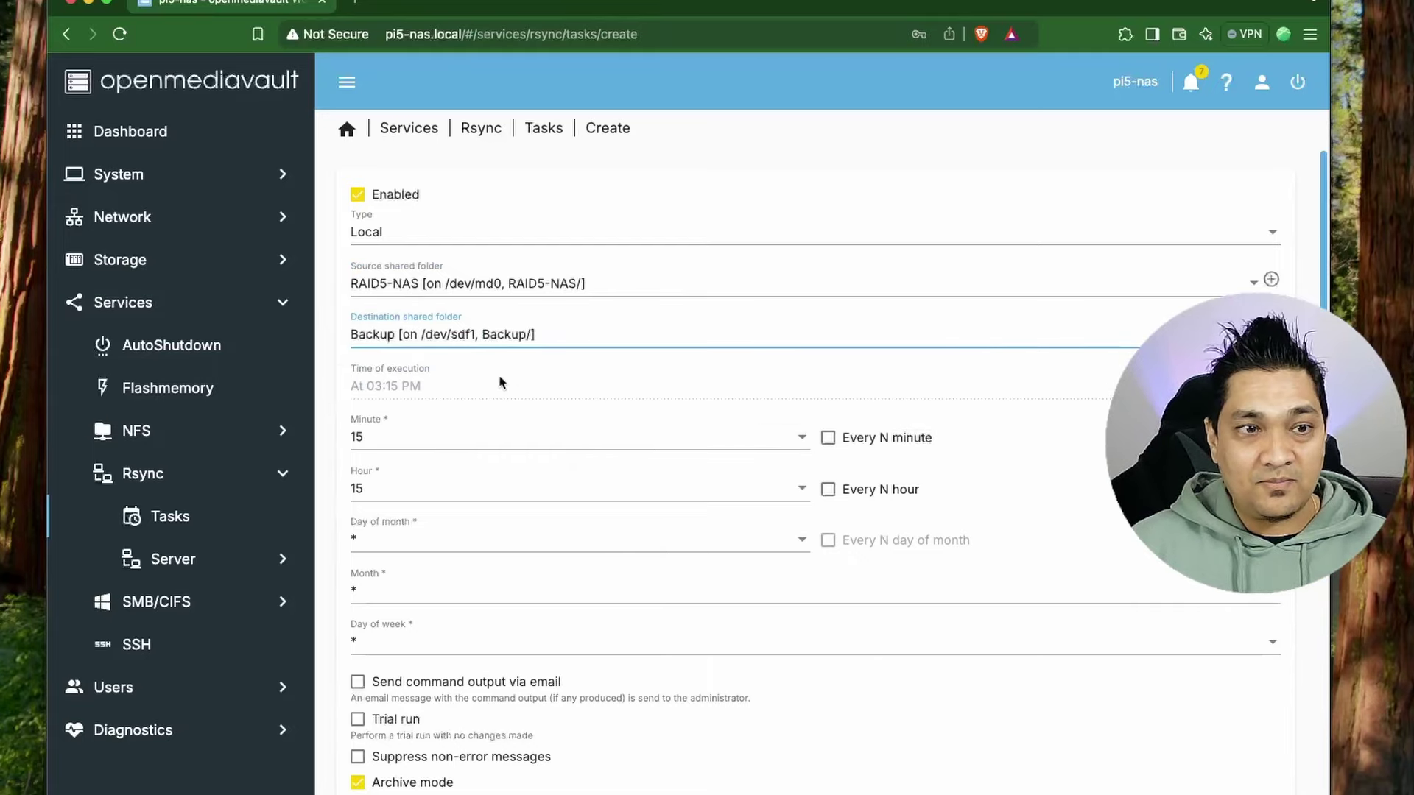
Schedule the rsync task to run at hour 2 (02:15 AM)
{"action": "scroll", "coordinate": [500, 382], "scroll_direction": "down", "scroll_amount": 3}
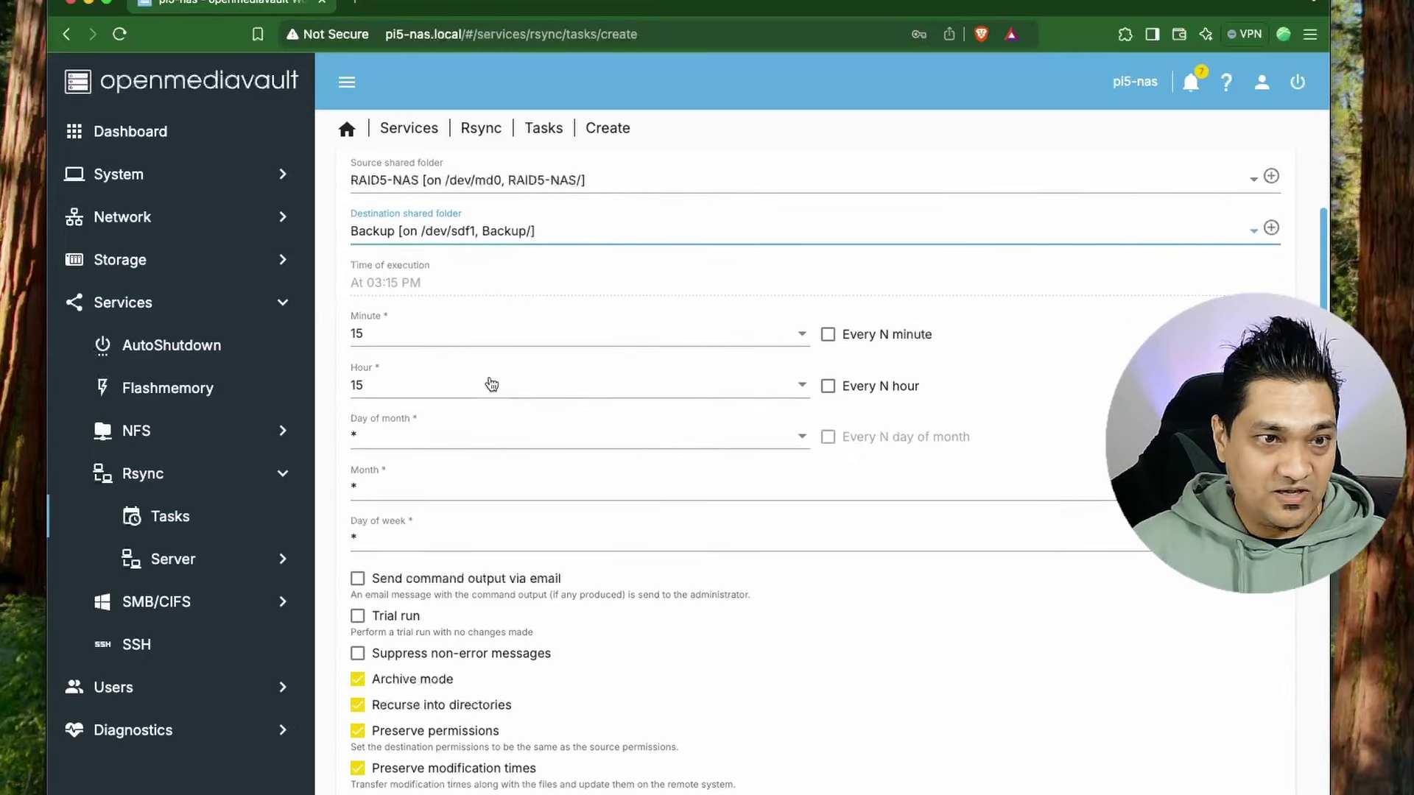
{"action": "left_click", "coordinate": [436, 395]}
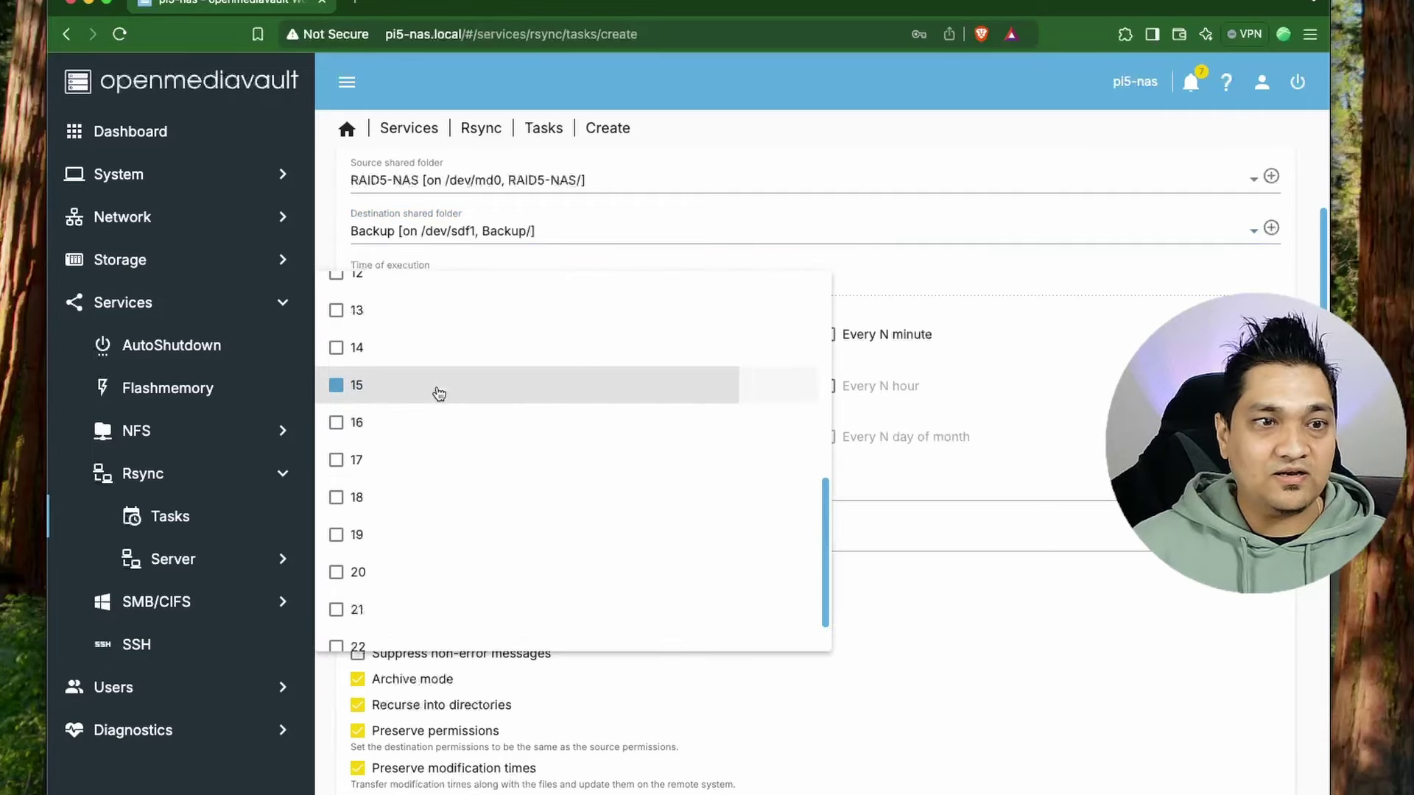
{"action": "scroll", "coordinate": [512, 391], "scroll_direction": "up", "scroll_amount": 6}
{"action": "left_click", "coordinate": [424, 389]}
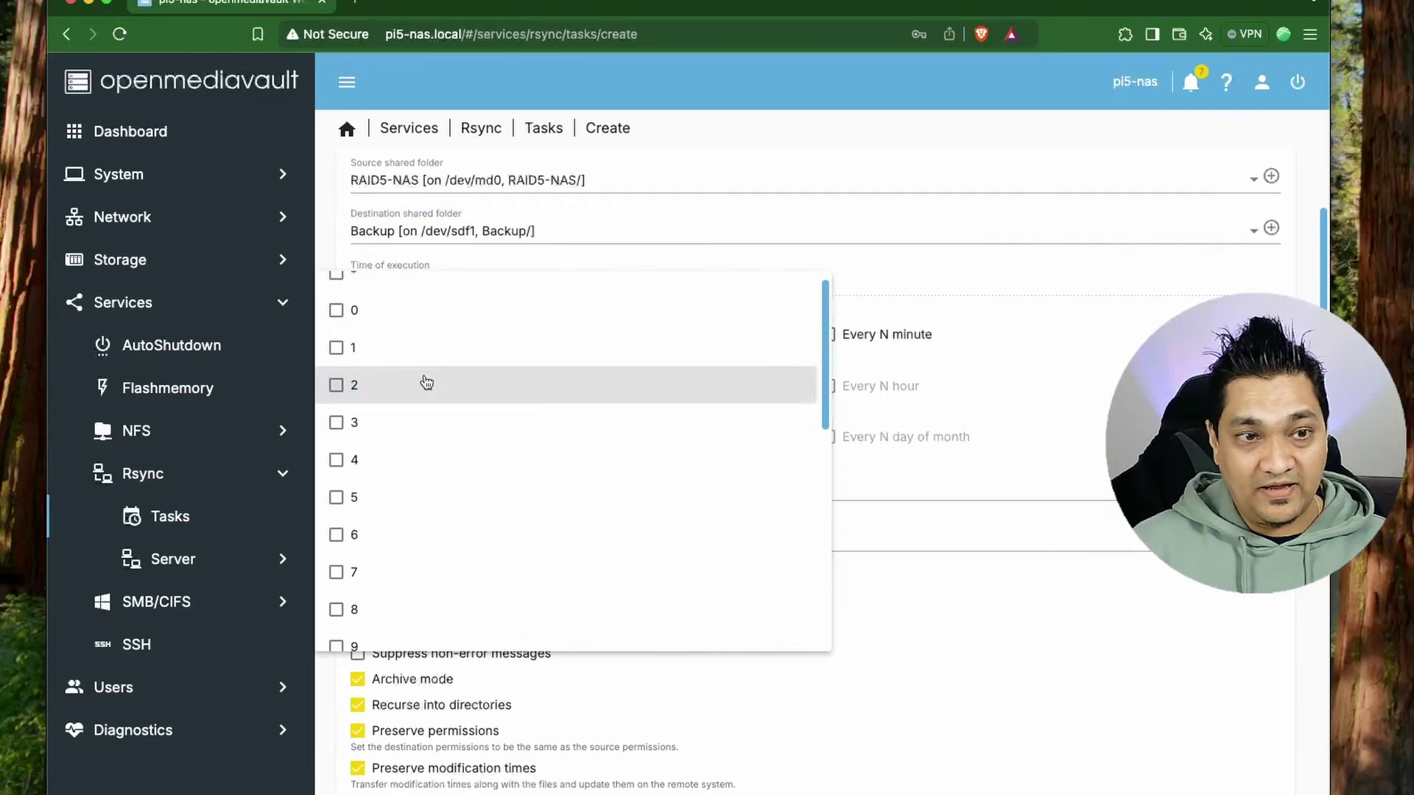
{"action": "key", "text": "Escape"}
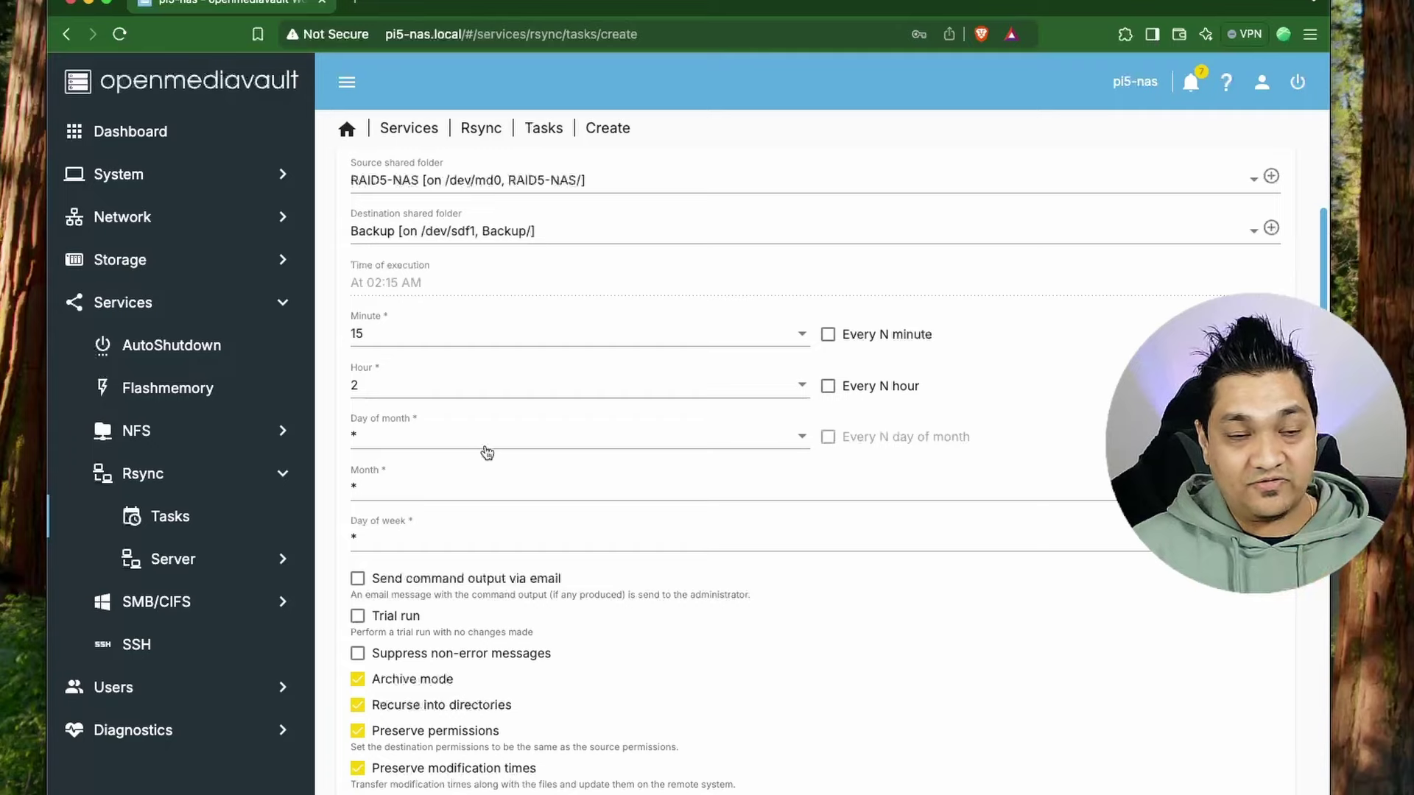
Enable Preserve ACLs and Delete on the task, then save it
{"action": "scroll", "coordinate": [565, 449], "scroll_direction": "down", "scroll_amount": 2}
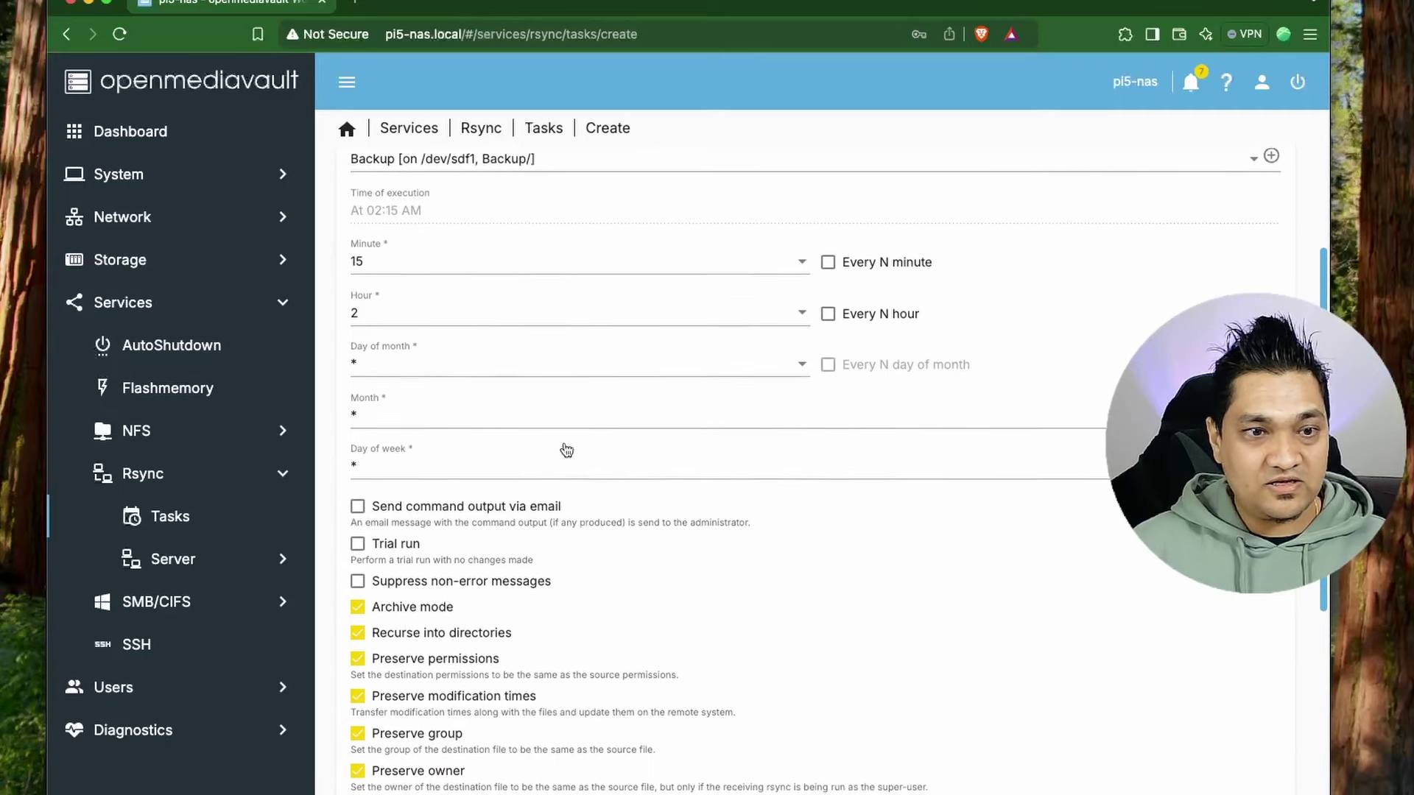
{"action": "scroll", "coordinate": [566, 449], "scroll_direction": "down", "scroll_amount": 8}
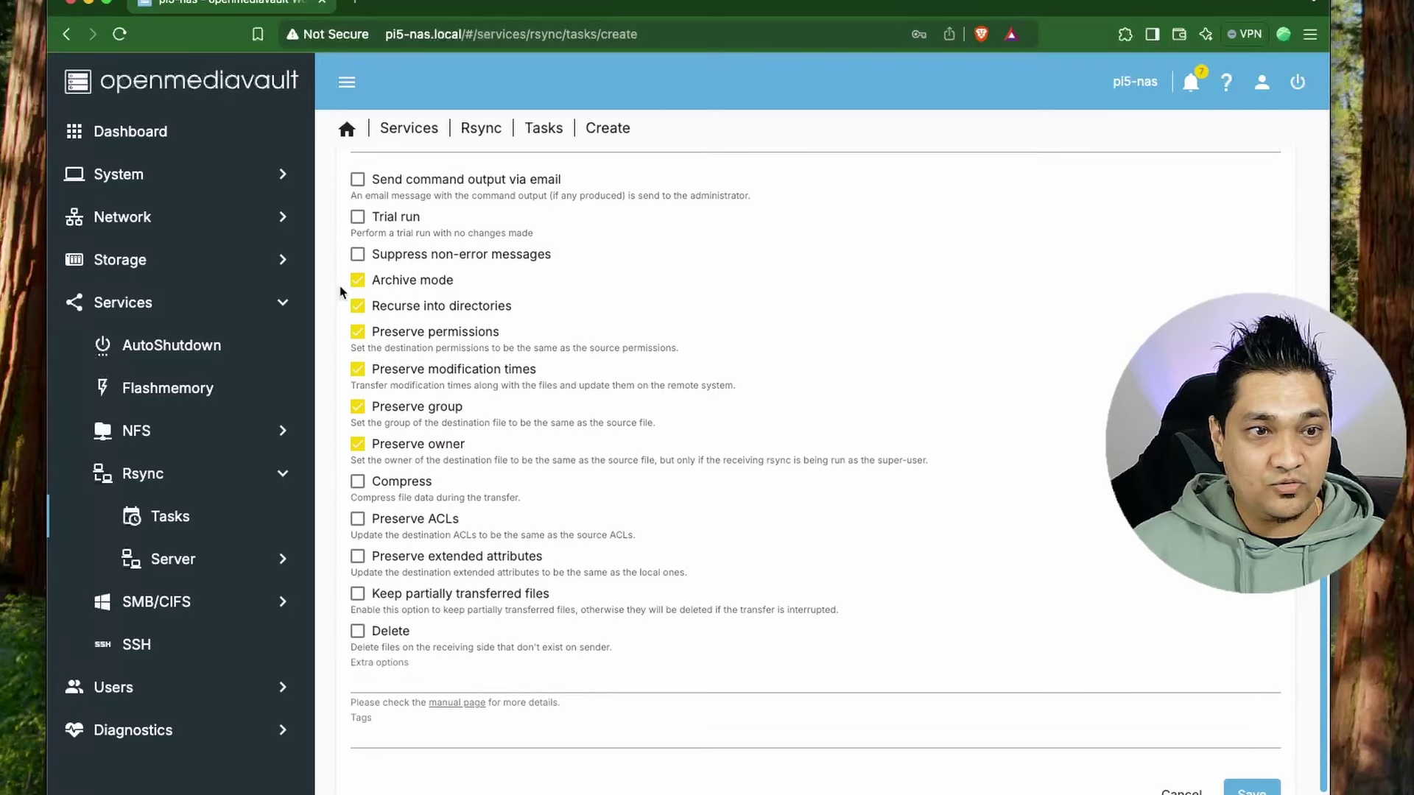
{"action": "left_click", "coordinate": [358, 520]}
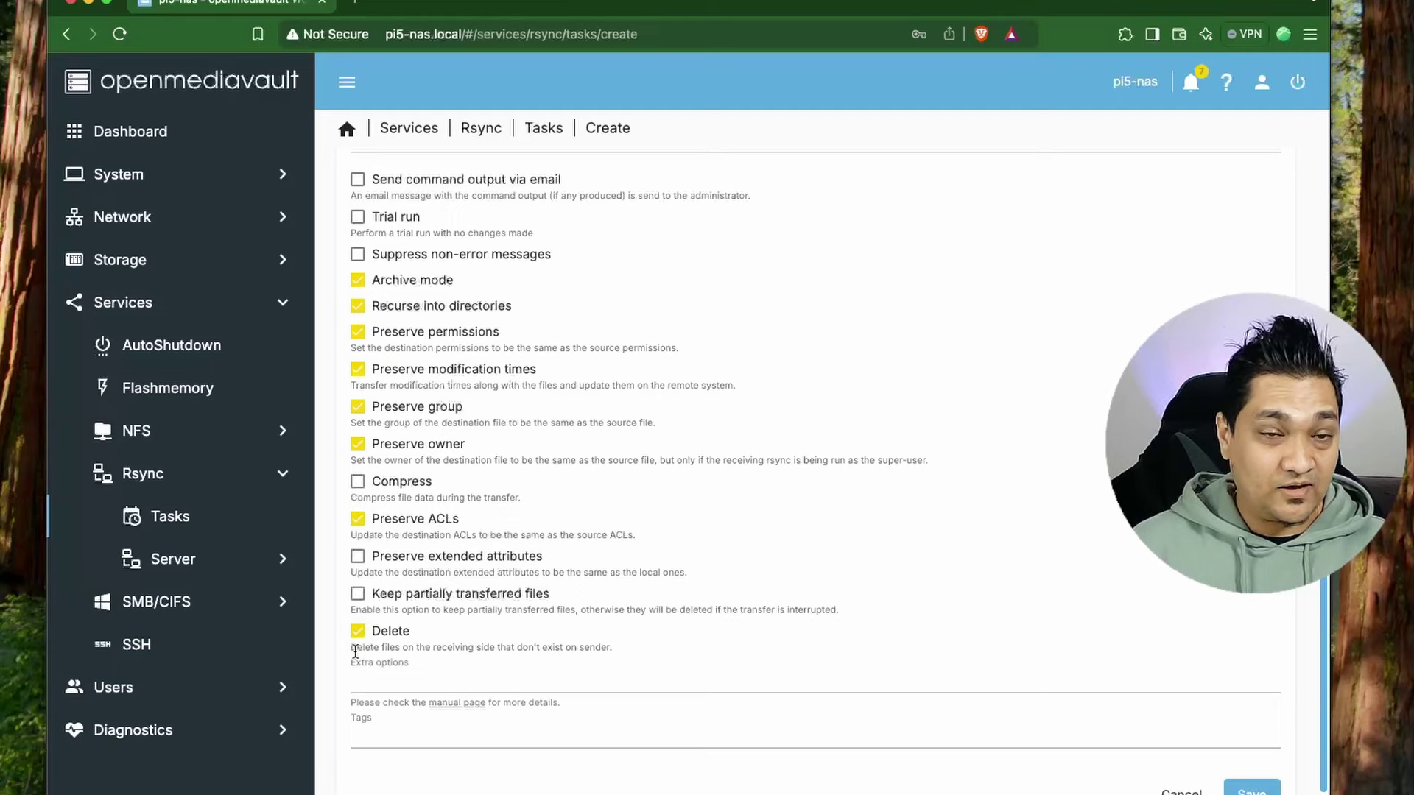
{"action": "left_click_drag", "start_coordinate": [355, 651], "coordinate": [611, 649]}
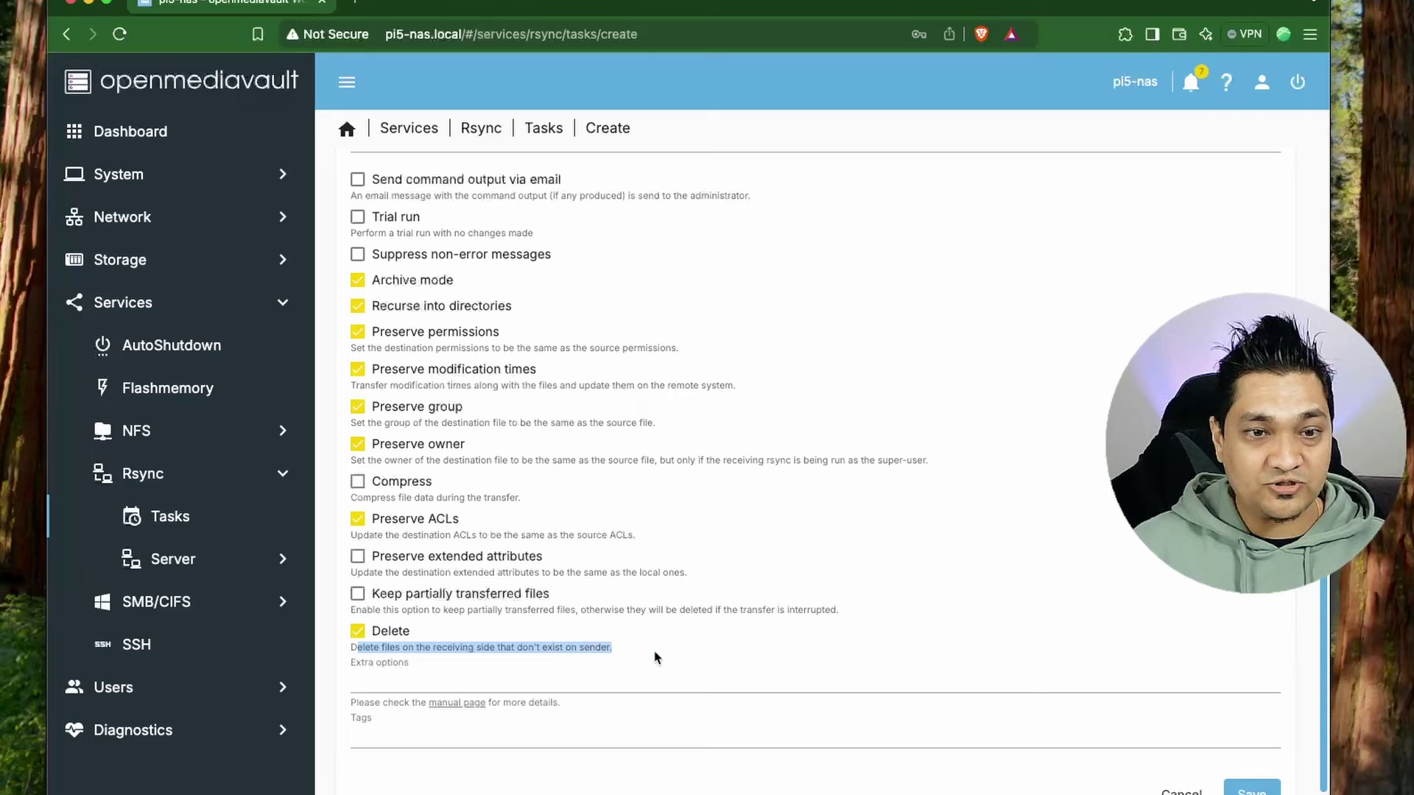
{"action": "double_click", "coordinate": [443, 648]}
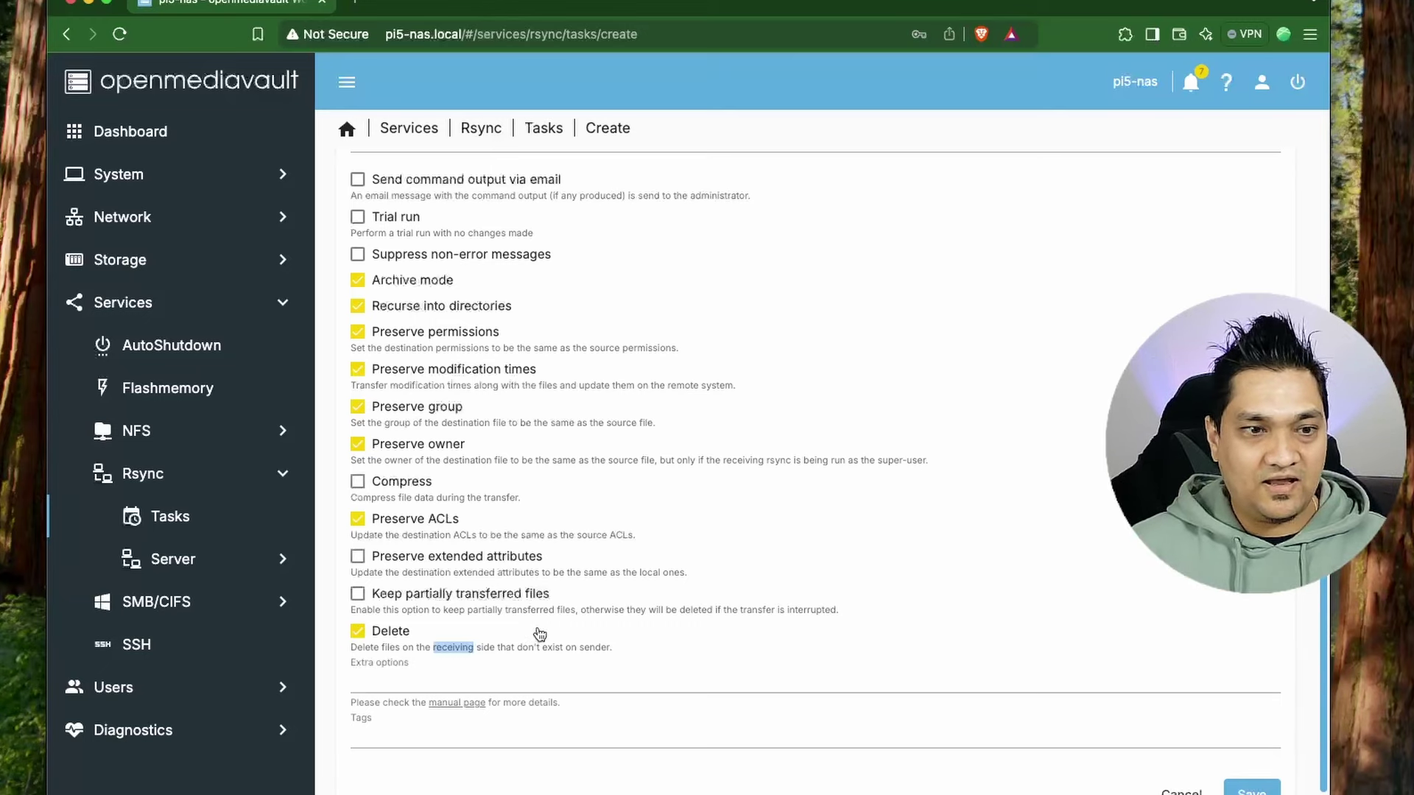
{"action": "scroll", "coordinate": [537, 637], "scroll_direction": "down", "scroll_amount": 1}
{"action": "left_click", "coordinate": [1252, 764]}
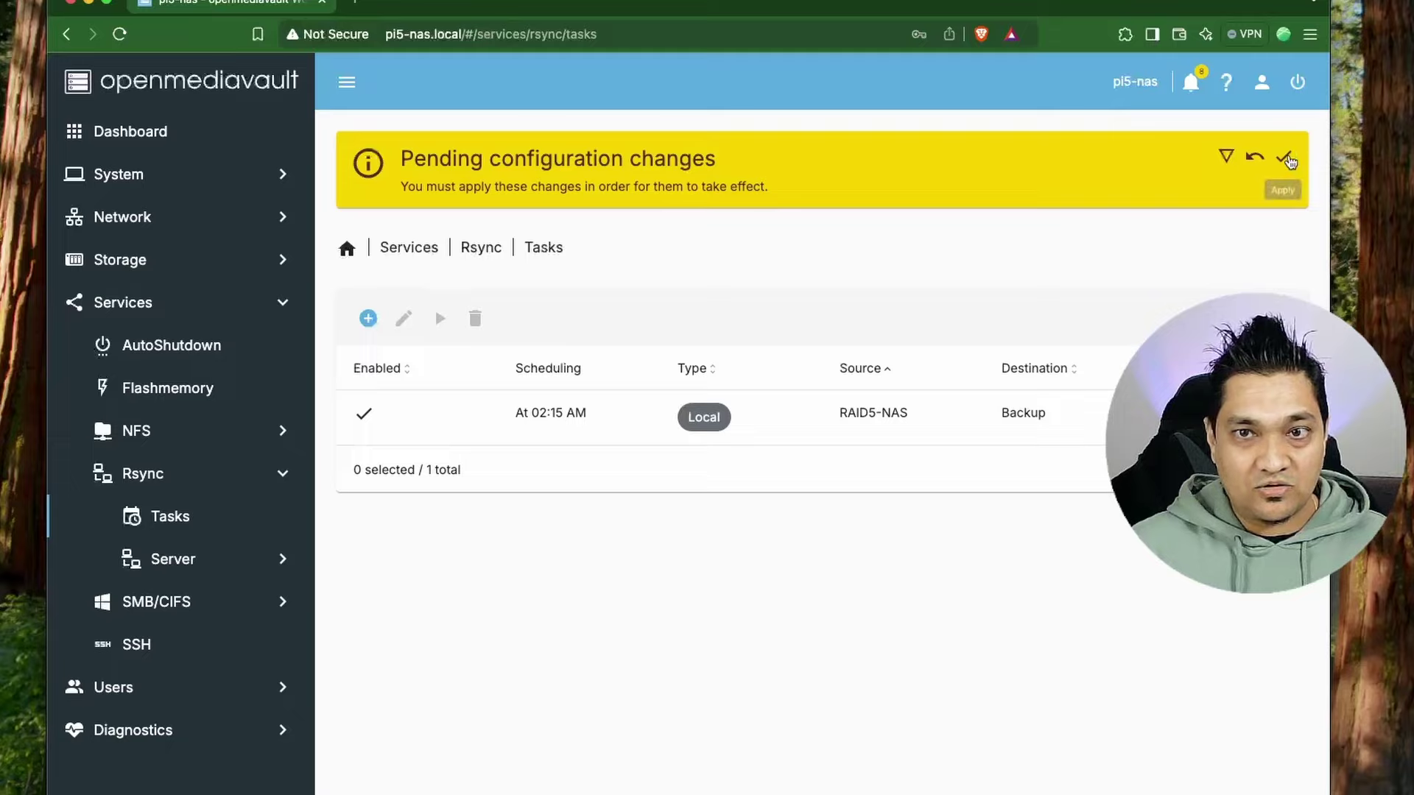
Apply the pending changes, then select the RAID5-NAS to Backup task and run it
{"action": "left_click", "coordinate": [1284, 156]}
{"action": "key", "text": "Return"}
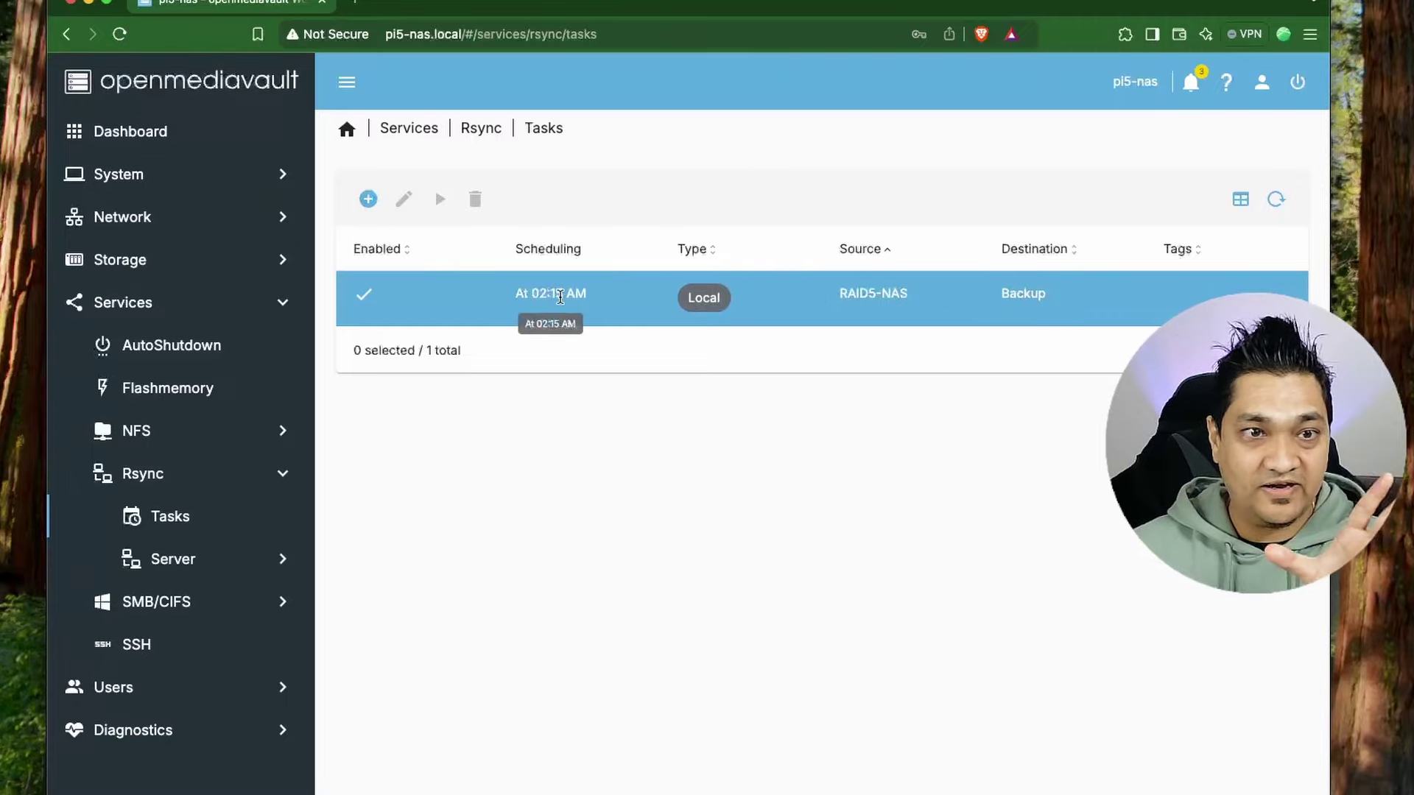
{"action": "left_click", "coordinate": [630, 295]}
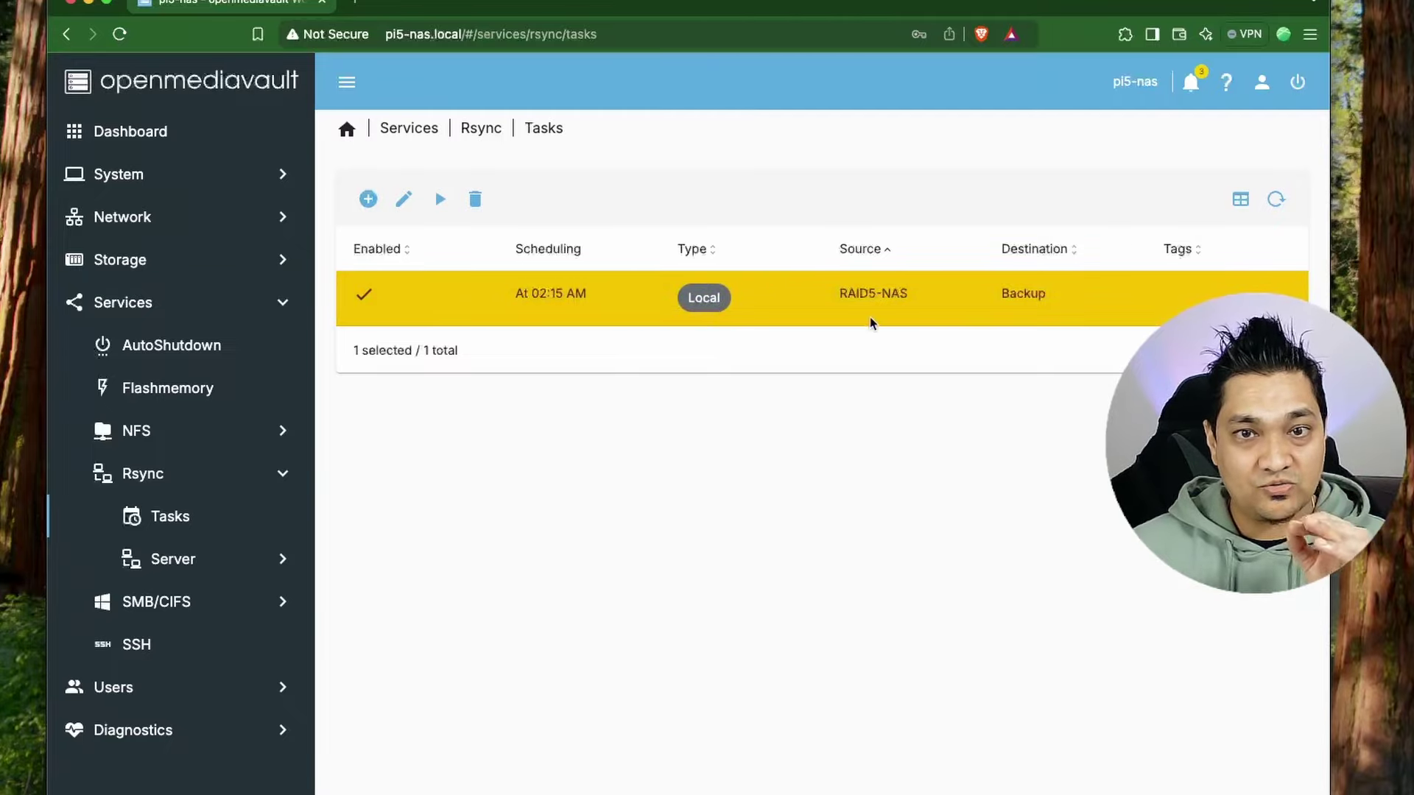
{"action": "left_click", "coordinate": [440, 199]}
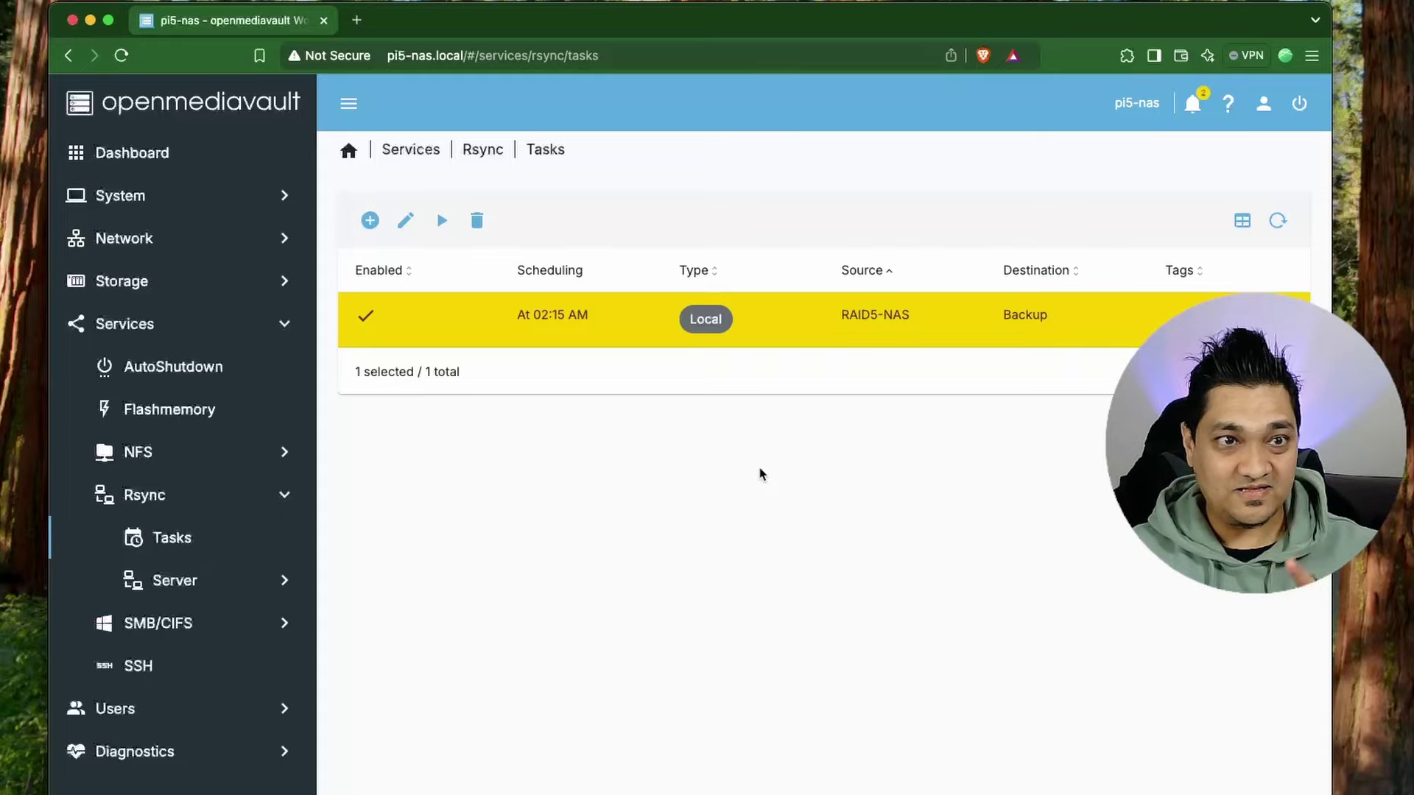
Run the RAID5-NAS to Backup task, confirm it synced successfully, and open a new tab
{"action": "left_click", "coordinate": [442, 221]}
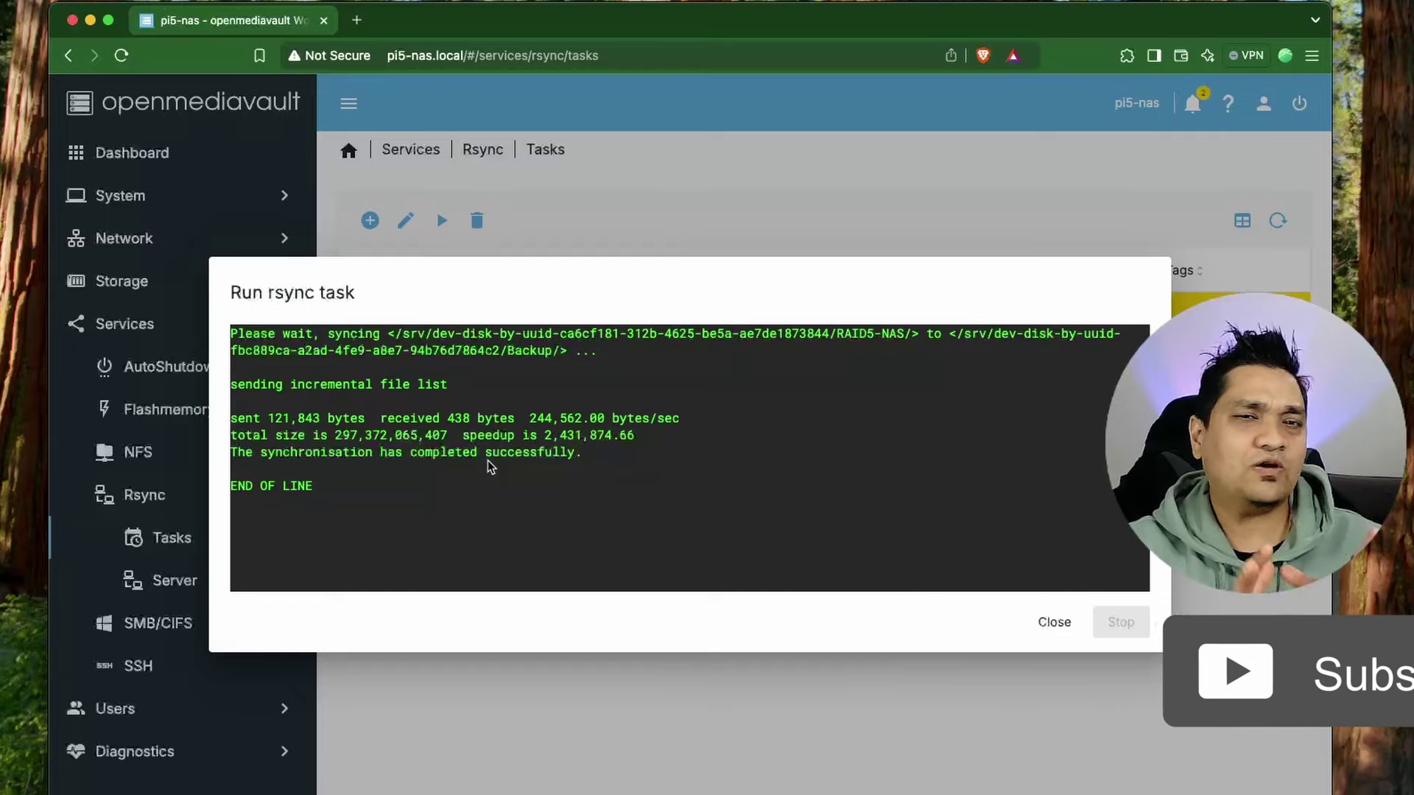
{"action": "left_click", "coordinate": [1054, 622]}
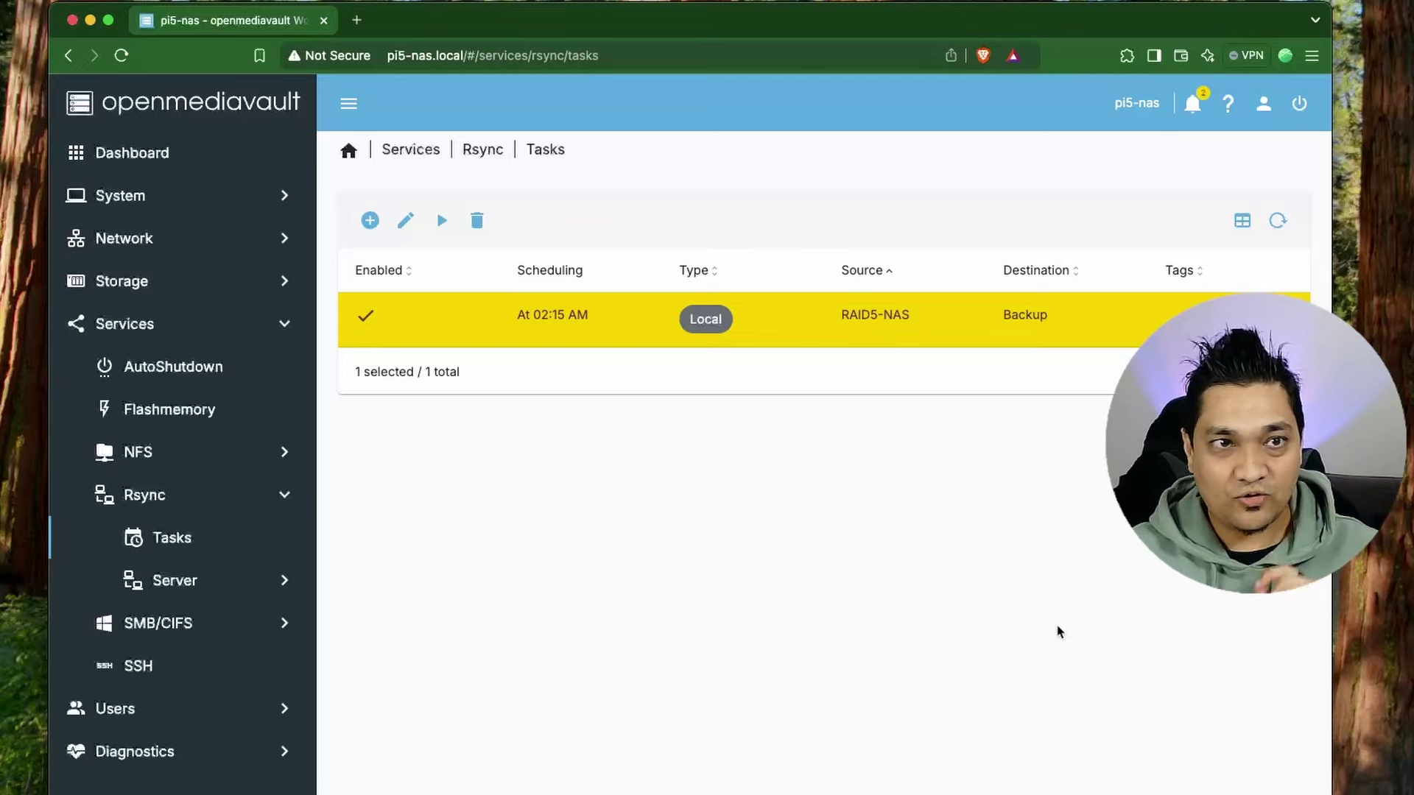
{"action": "left_click", "coordinate": [356, 19]}
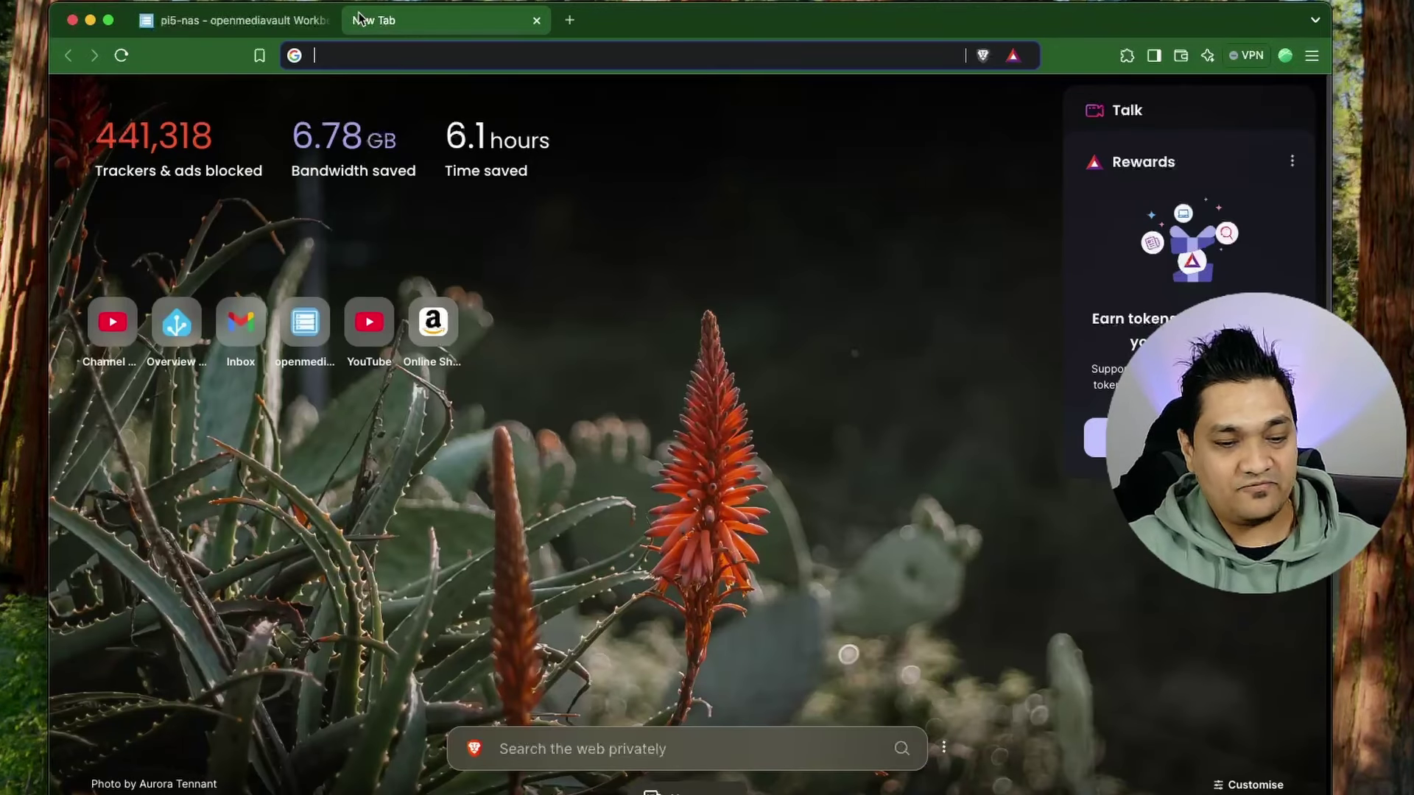
Load cm5.local and log in to its openmediavault with the admin account credentials
{"action": "type", "text": "cm5"}
{"action": "key", "text": "Return"}
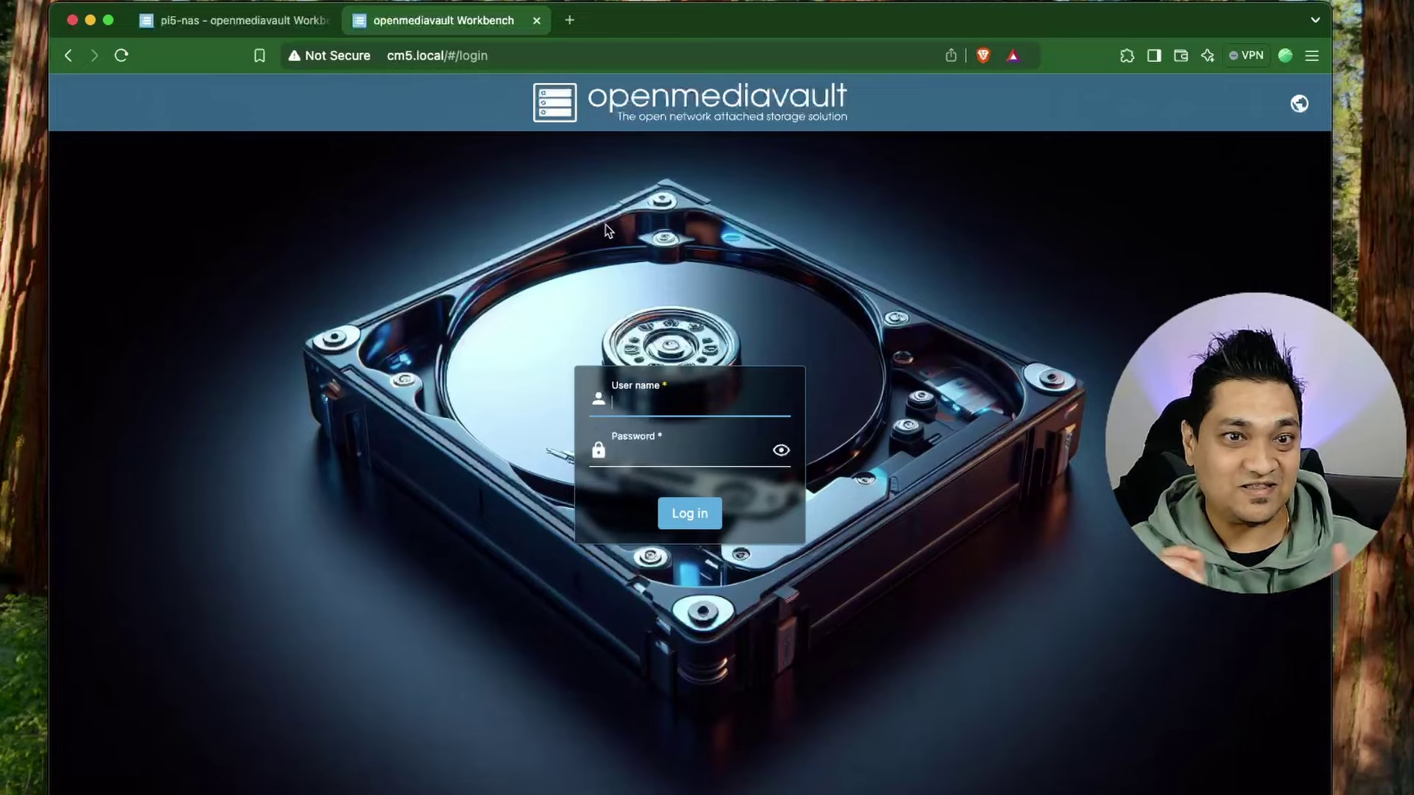
{"action": "type", "text": "admin"}
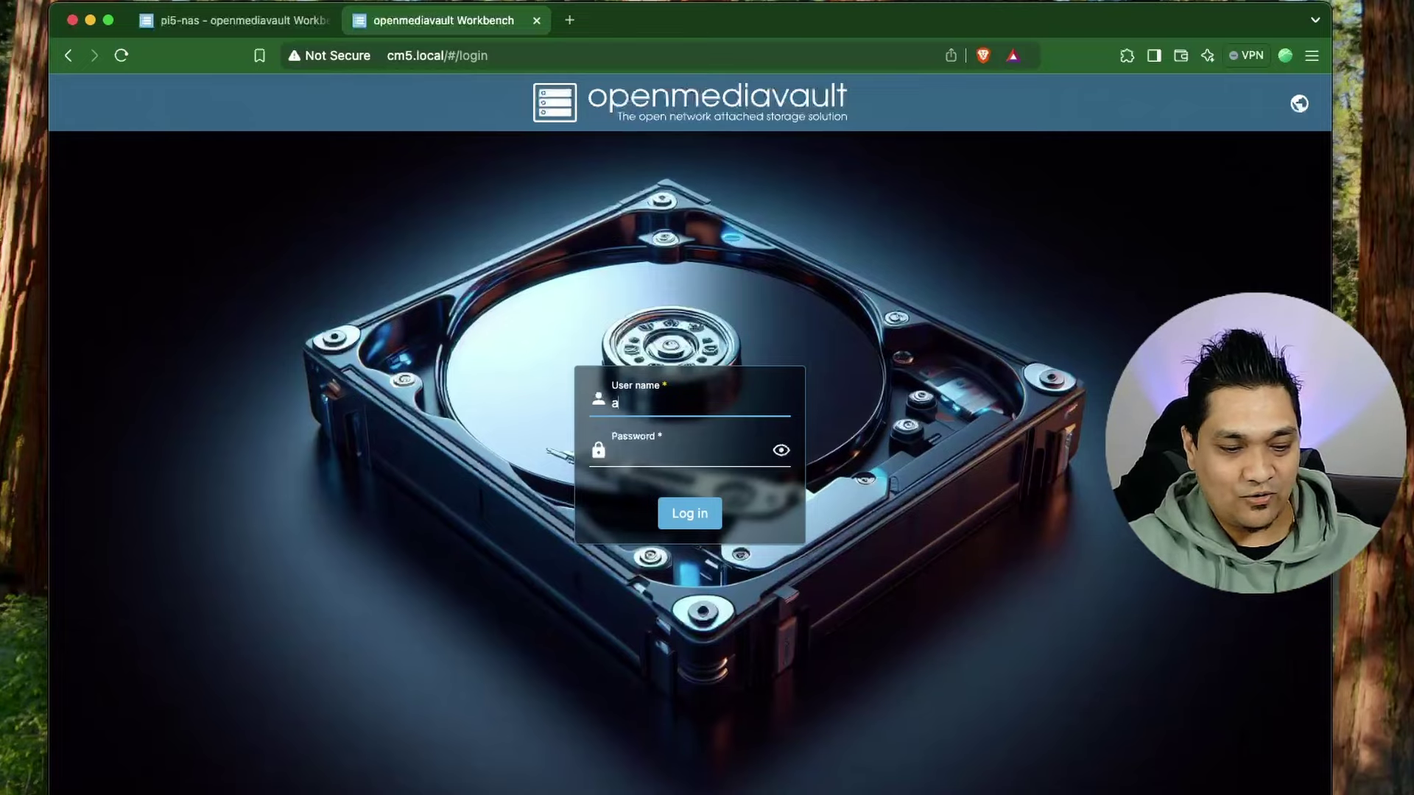
{"action": "key", "text": "Tab"}
{"action": "type", "text": "openmediavault"}
{"action": "key", "text": "Return"}
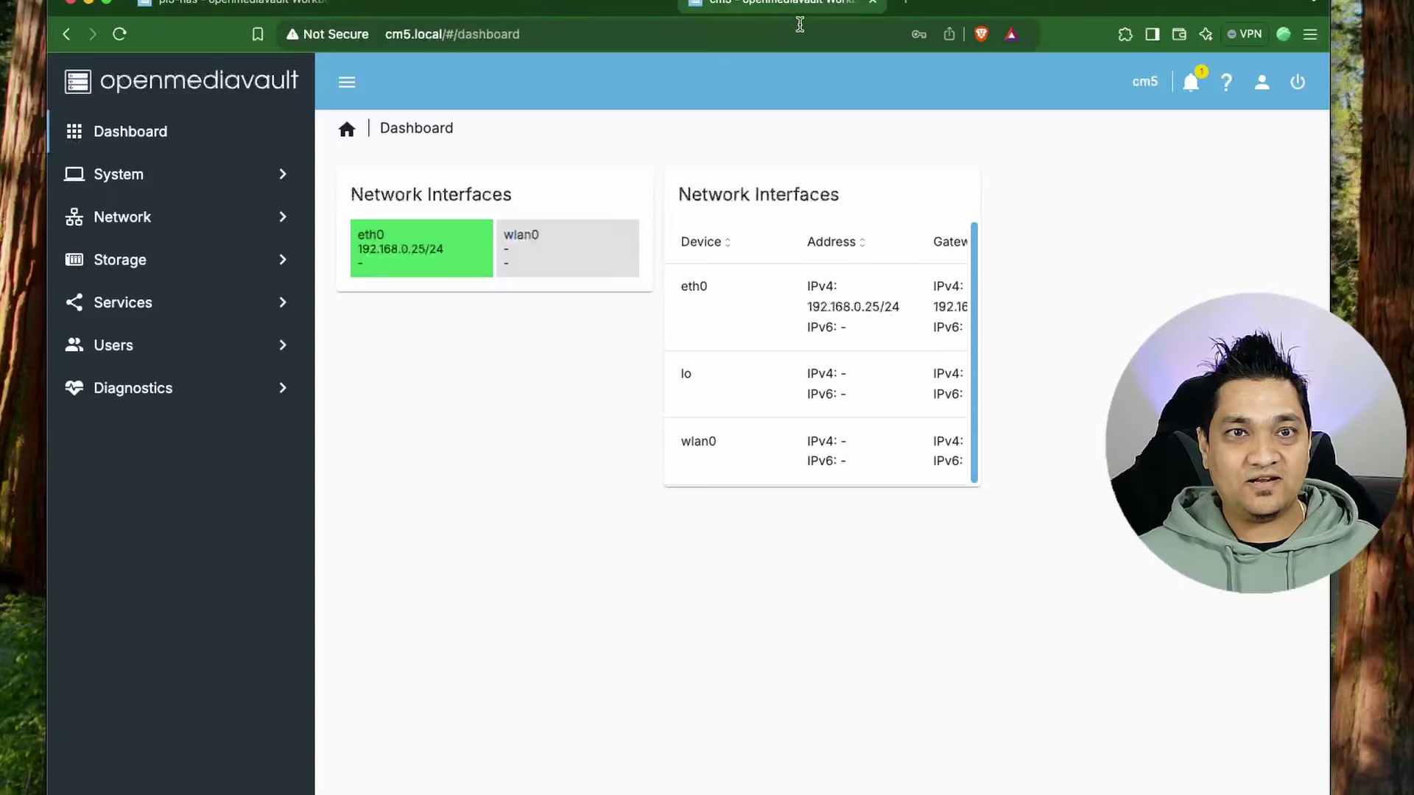
Tile the cm5 window on the right beside the pi5-nas window
{"action": "left_click_drag", "start_coordinate": [799, 24], "coordinate": [895, 61]}
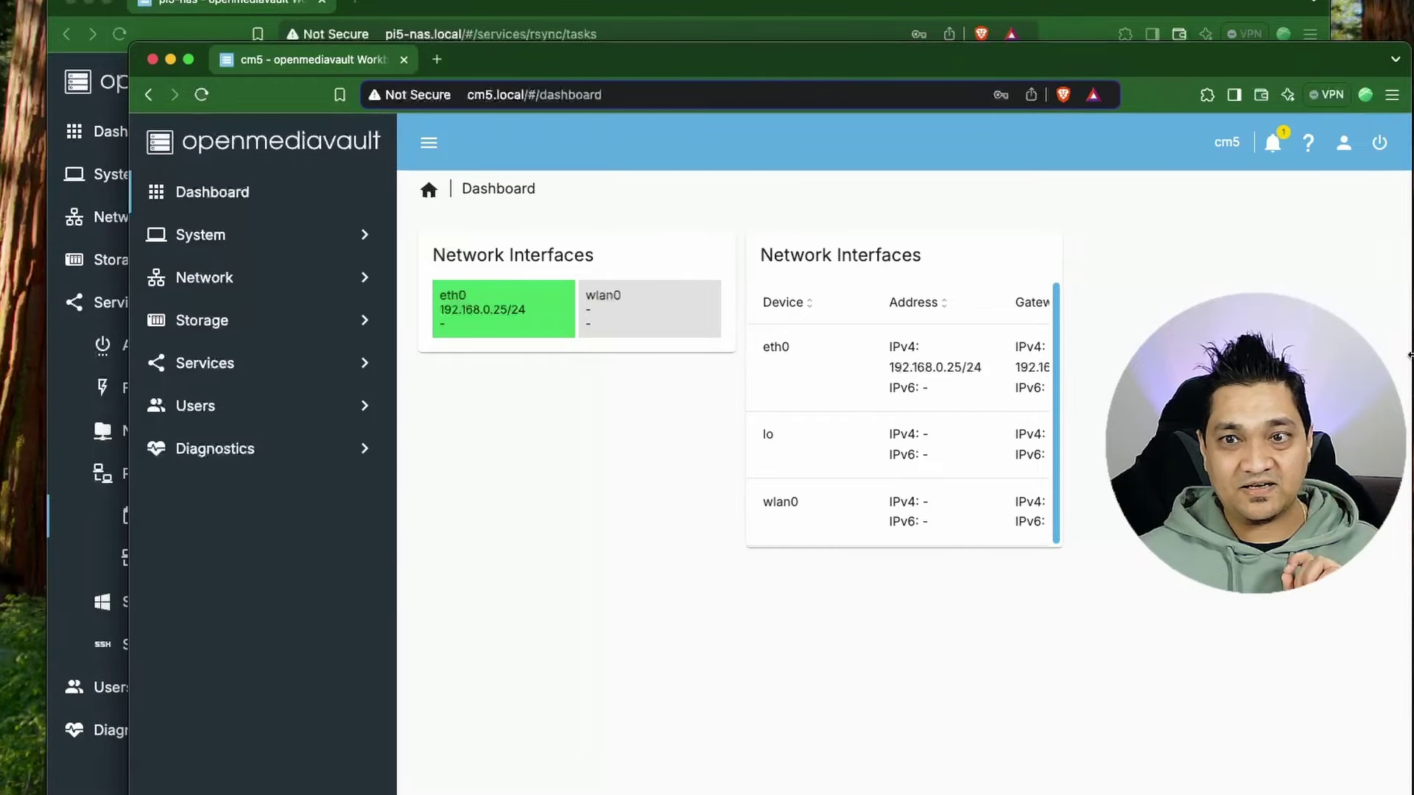
{"action": "left_click_drag", "start_coordinate": [1409, 355], "coordinate": [1120, 355]}
{"action": "left_click_drag", "start_coordinate": [810, 63], "coordinate": [1101, 0]}
{"action": "left_click", "coordinate": [363, 517]}
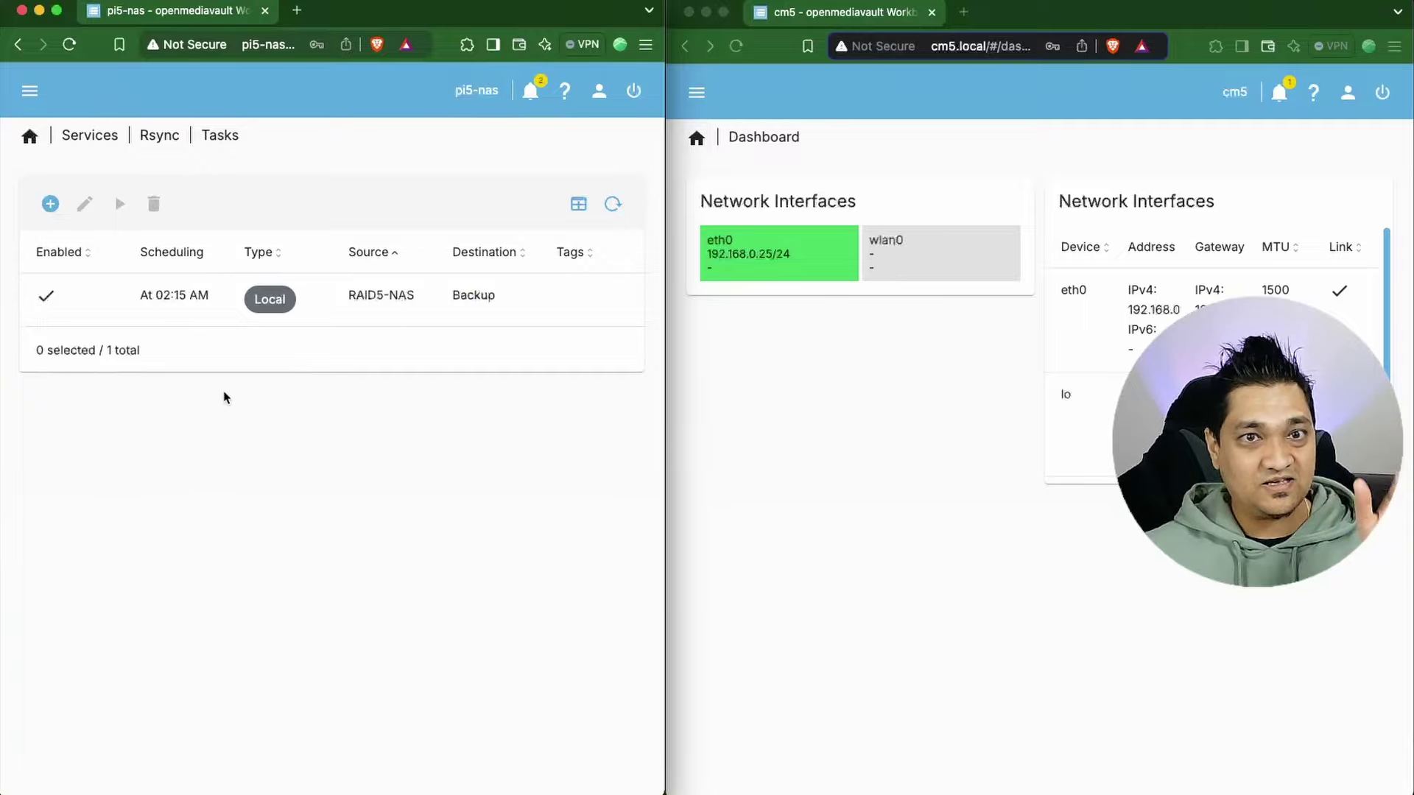
{"action": "left_click", "coordinate": [1004, 442]}
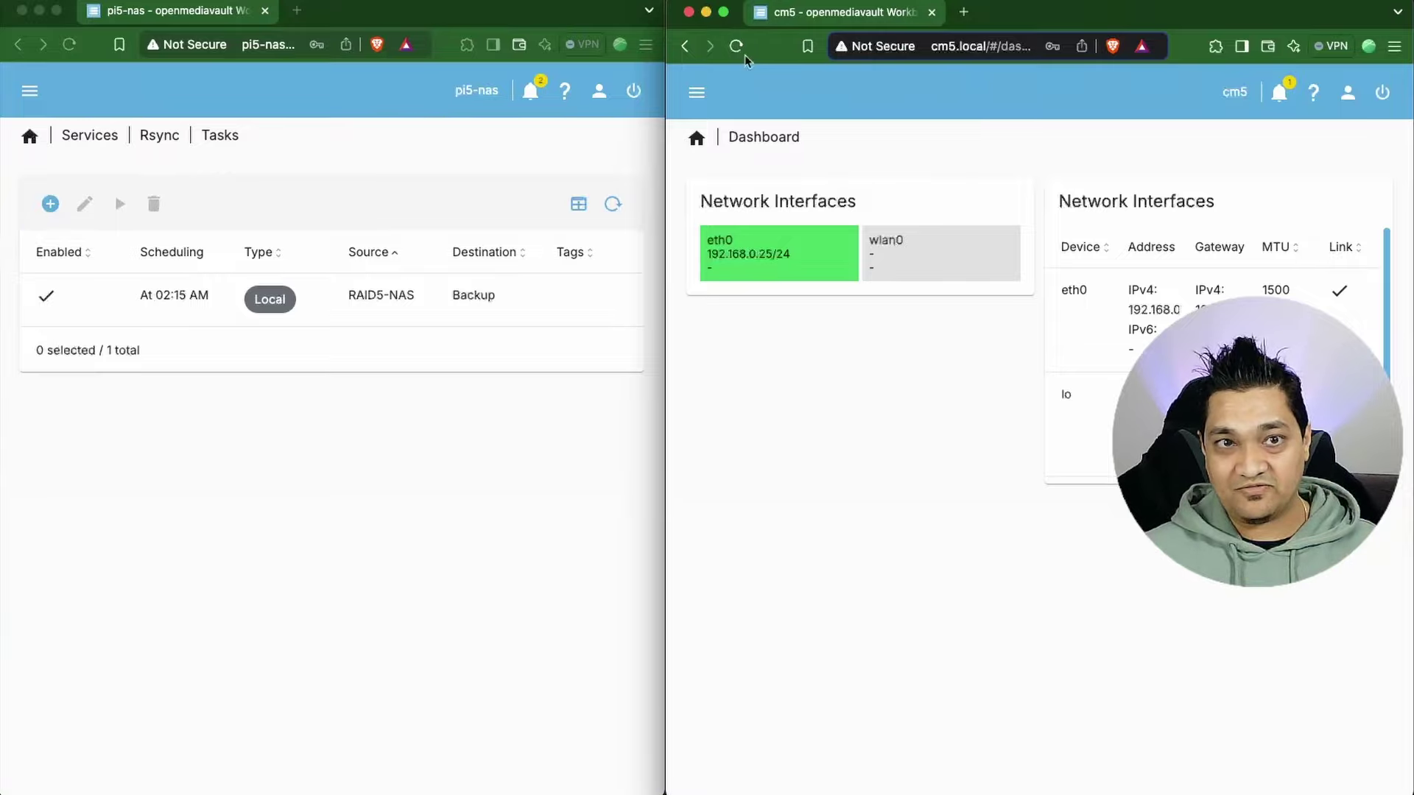
On cm5, open the Services > Rsync > Server > Modules list
{"action": "left_click", "coordinate": [710, 95]}
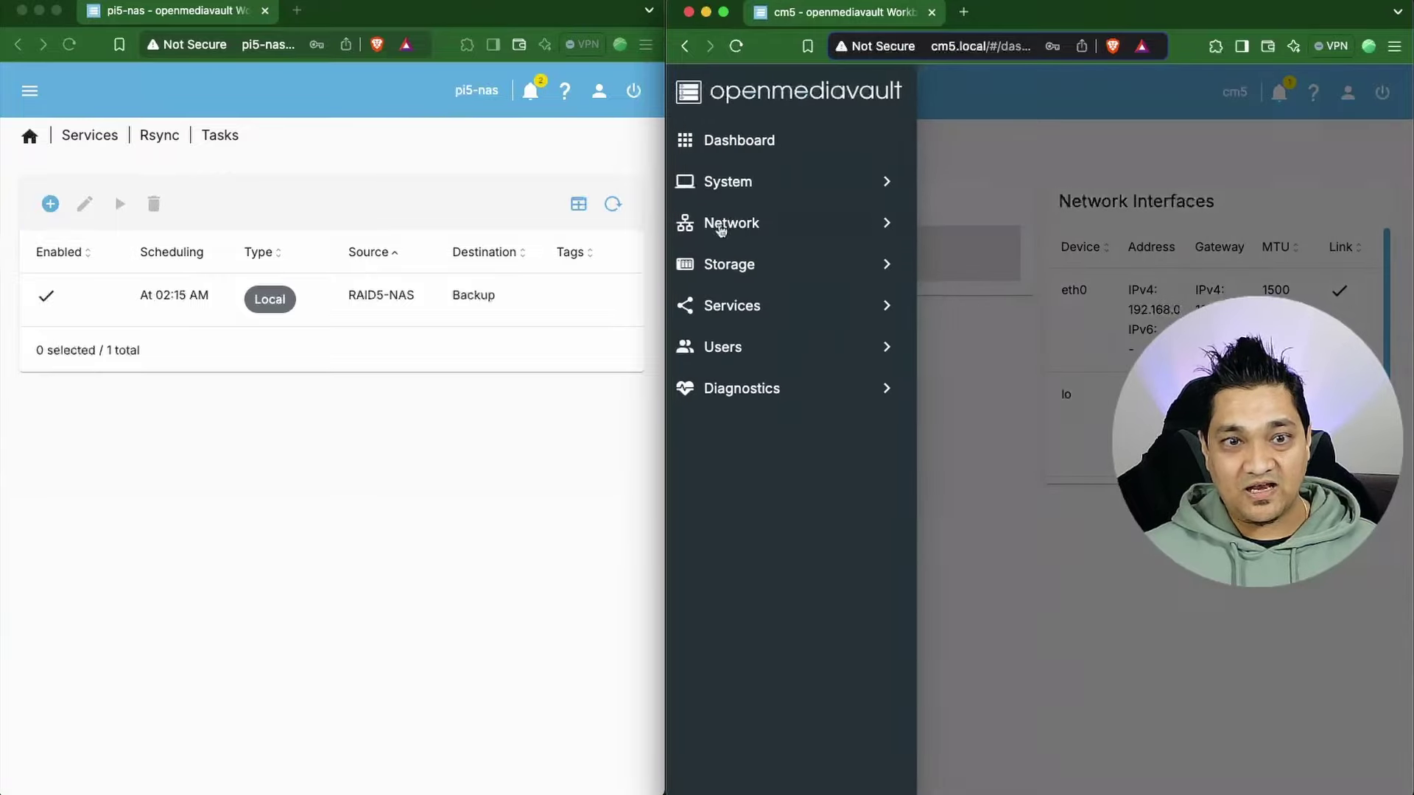
{"action": "left_click", "coordinate": [786, 305]}
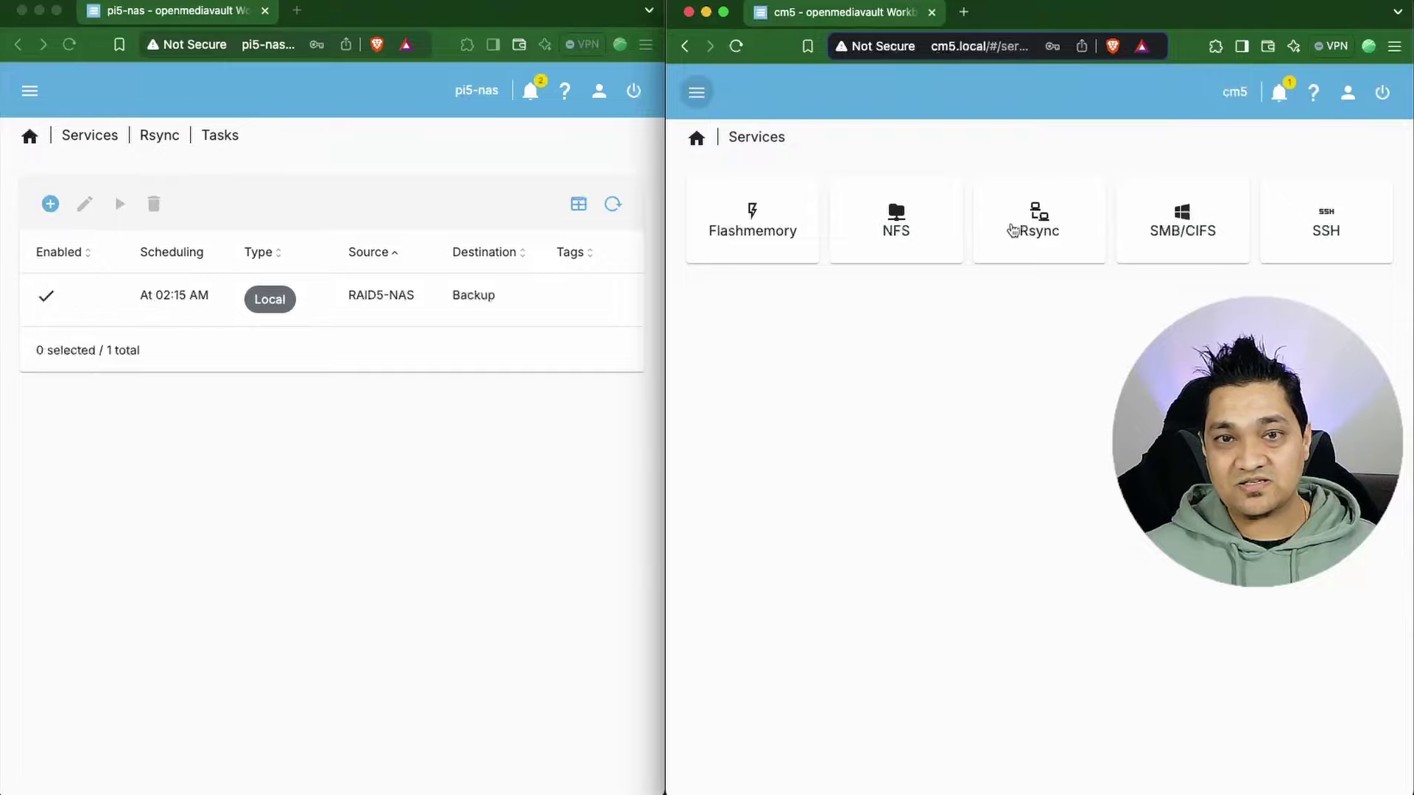
{"action": "left_click", "coordinate": [1040, 230]}
{"action": "left_click", "coordinate": [1192, 243]}
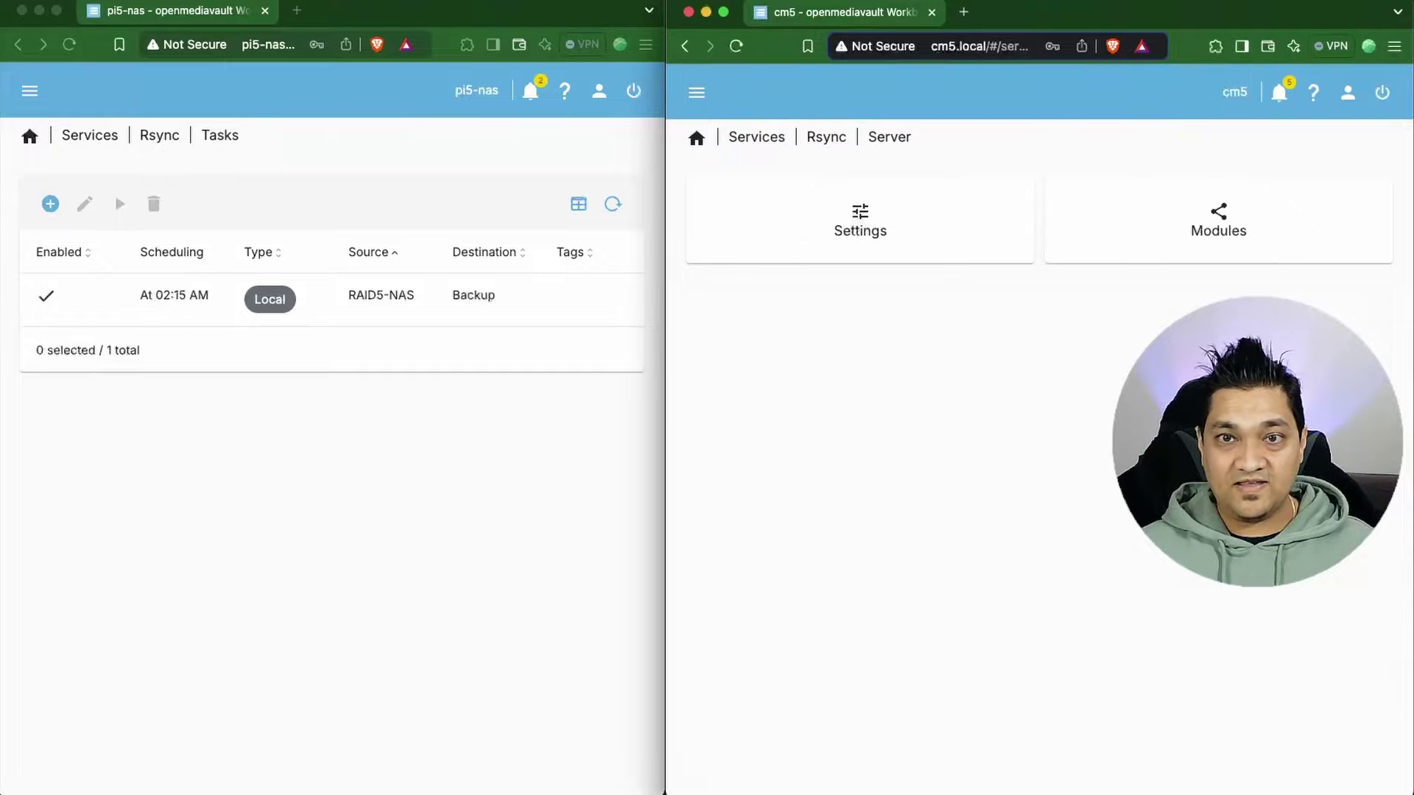
{"action": "left_click", "coordinate": [1211, 217]}
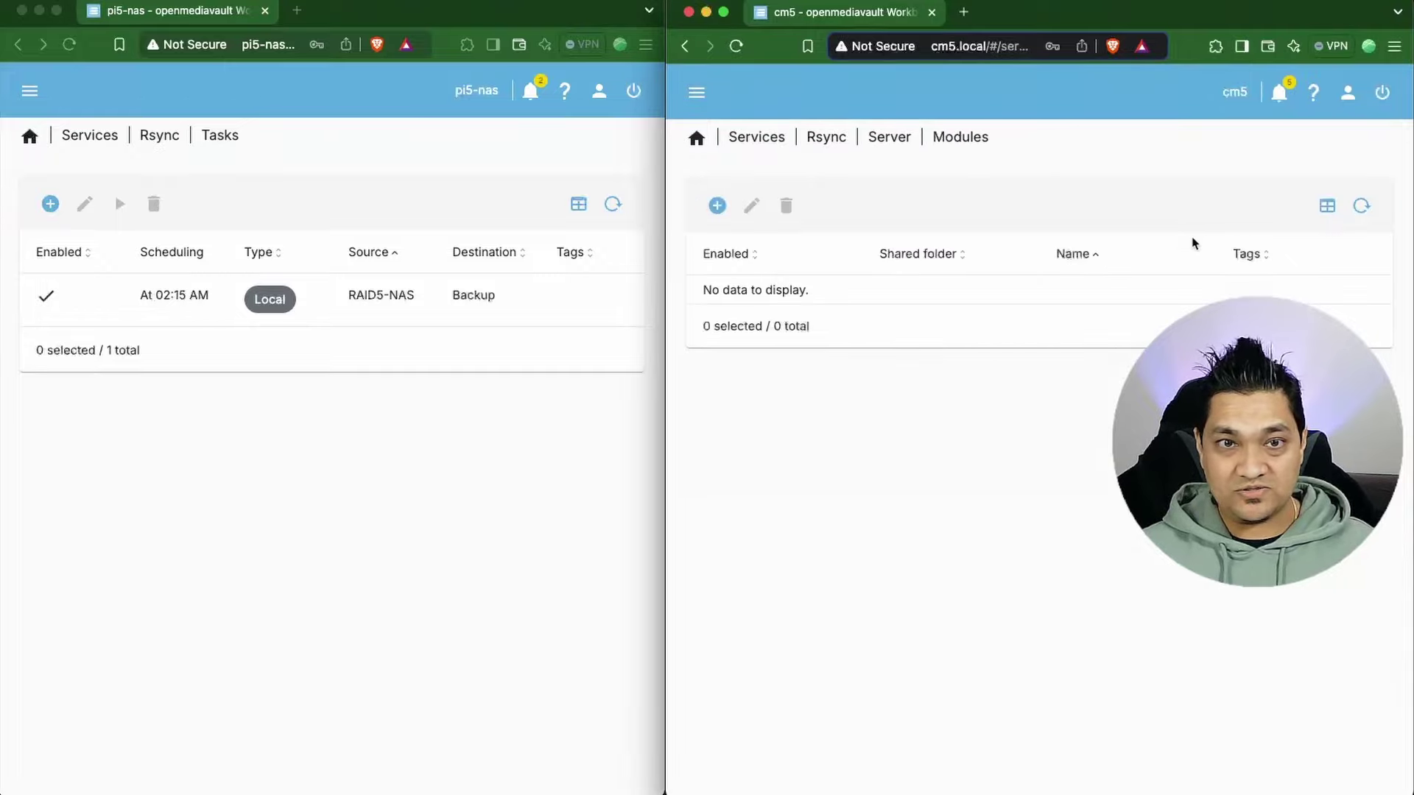
Add and save a module named backup on shared-folder with user nobody
{"action": "left_click", "coordinate": [718, 212]}
{"action": "left_click", "coordinate": [721, 235]}
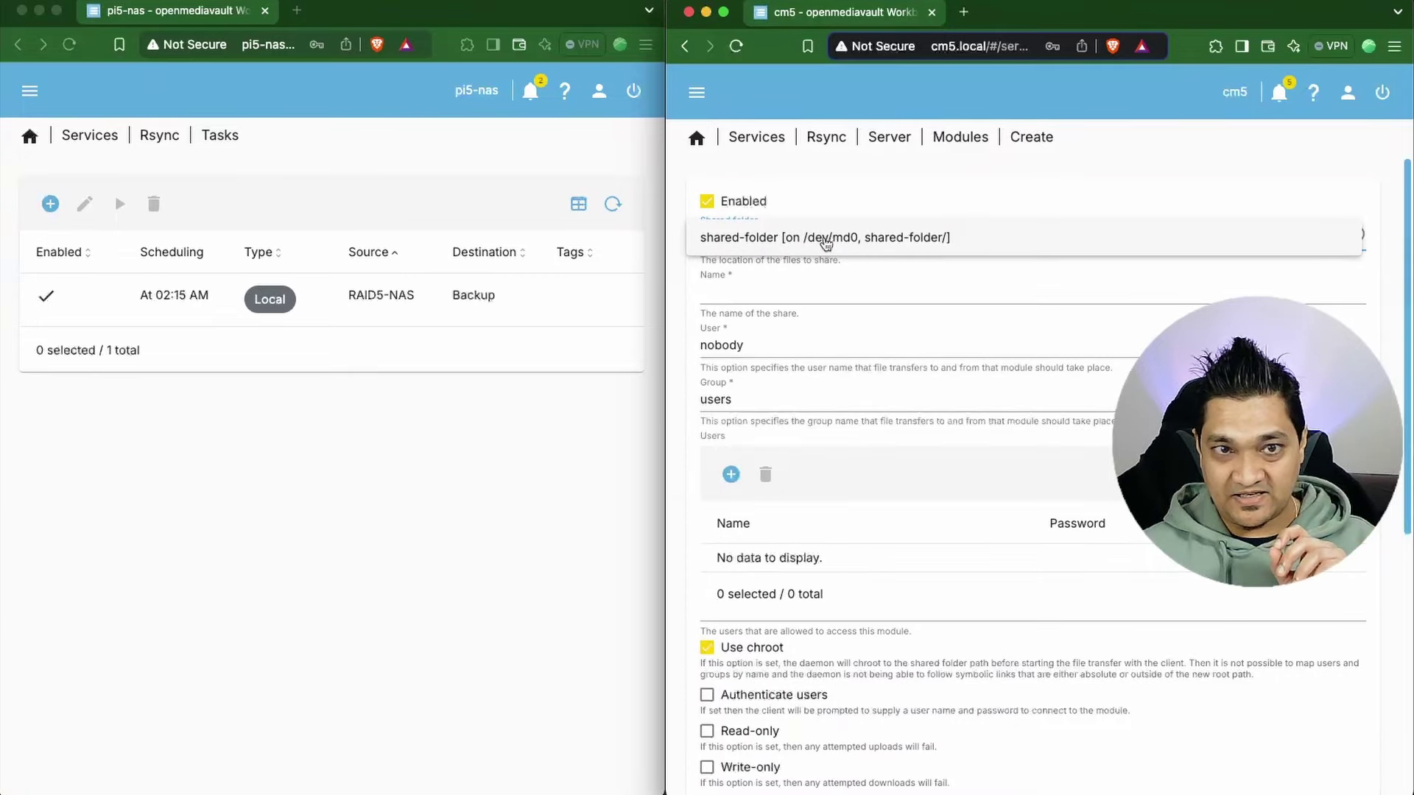
{"action": "left_click", "coordinate": [826, 243]}
{"action": "left_click", "coordinate": [747, 296]}
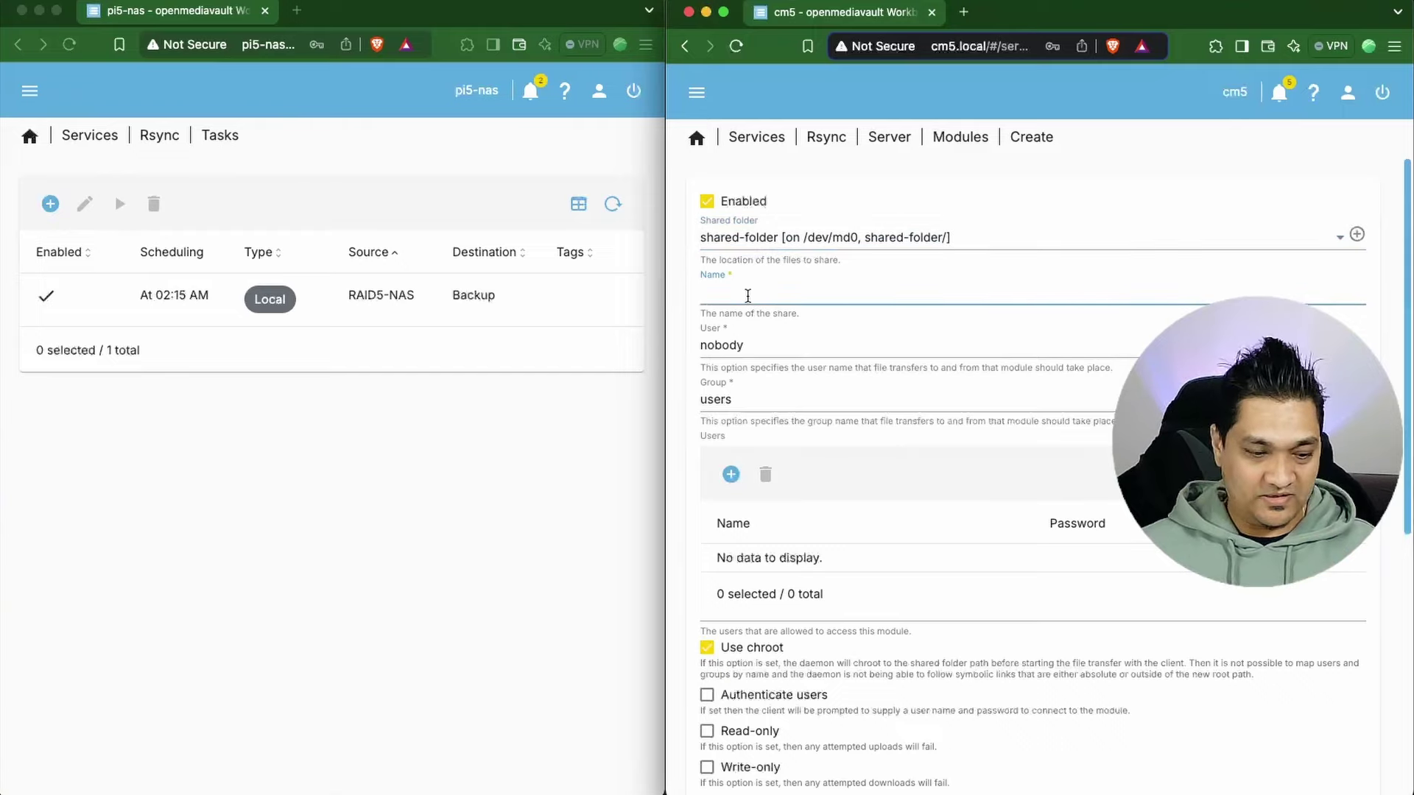
{"action": "type", "text": "backup"}
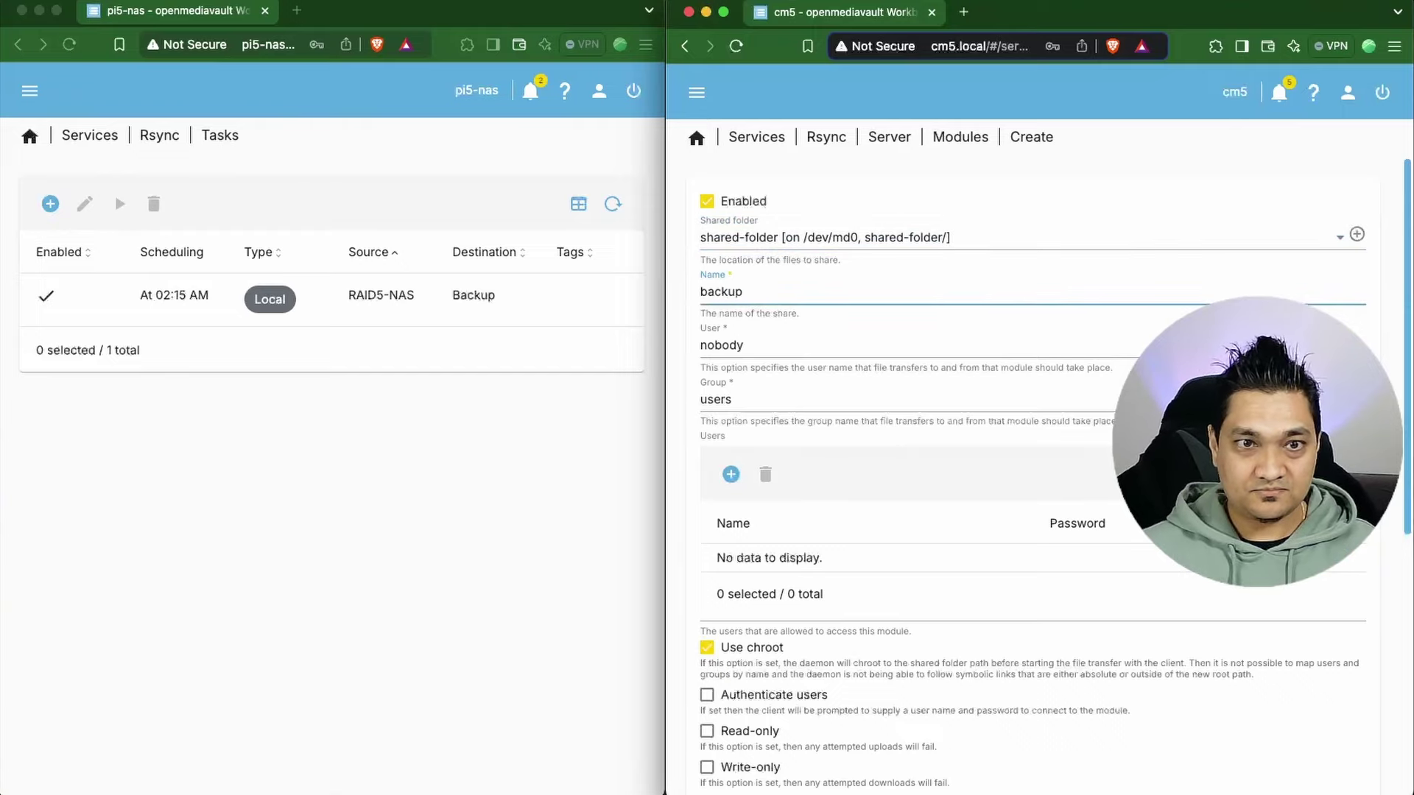
{"action": "double_click", "coordinate": [714, 291]}
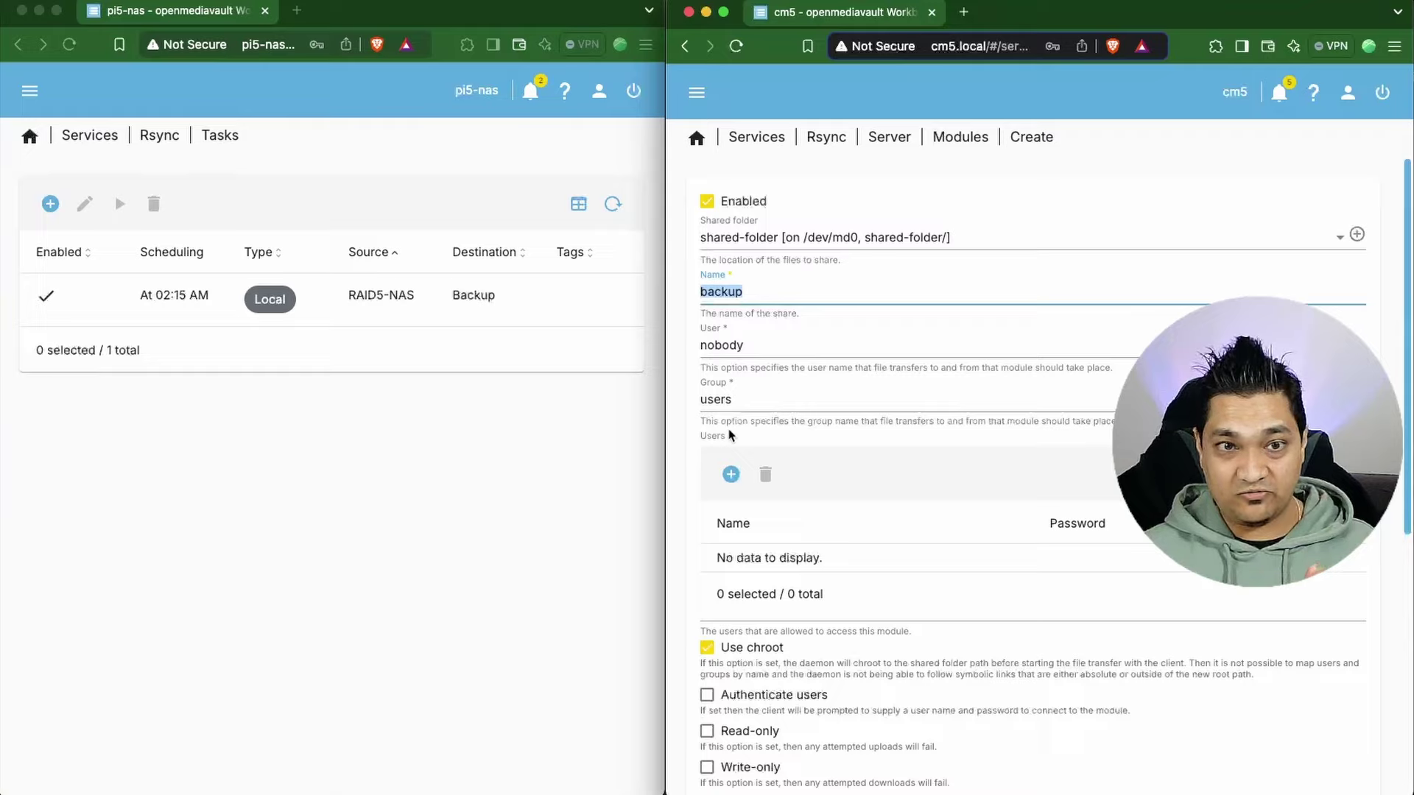
{"action": "left_click", "coordinate": [716, 353]}
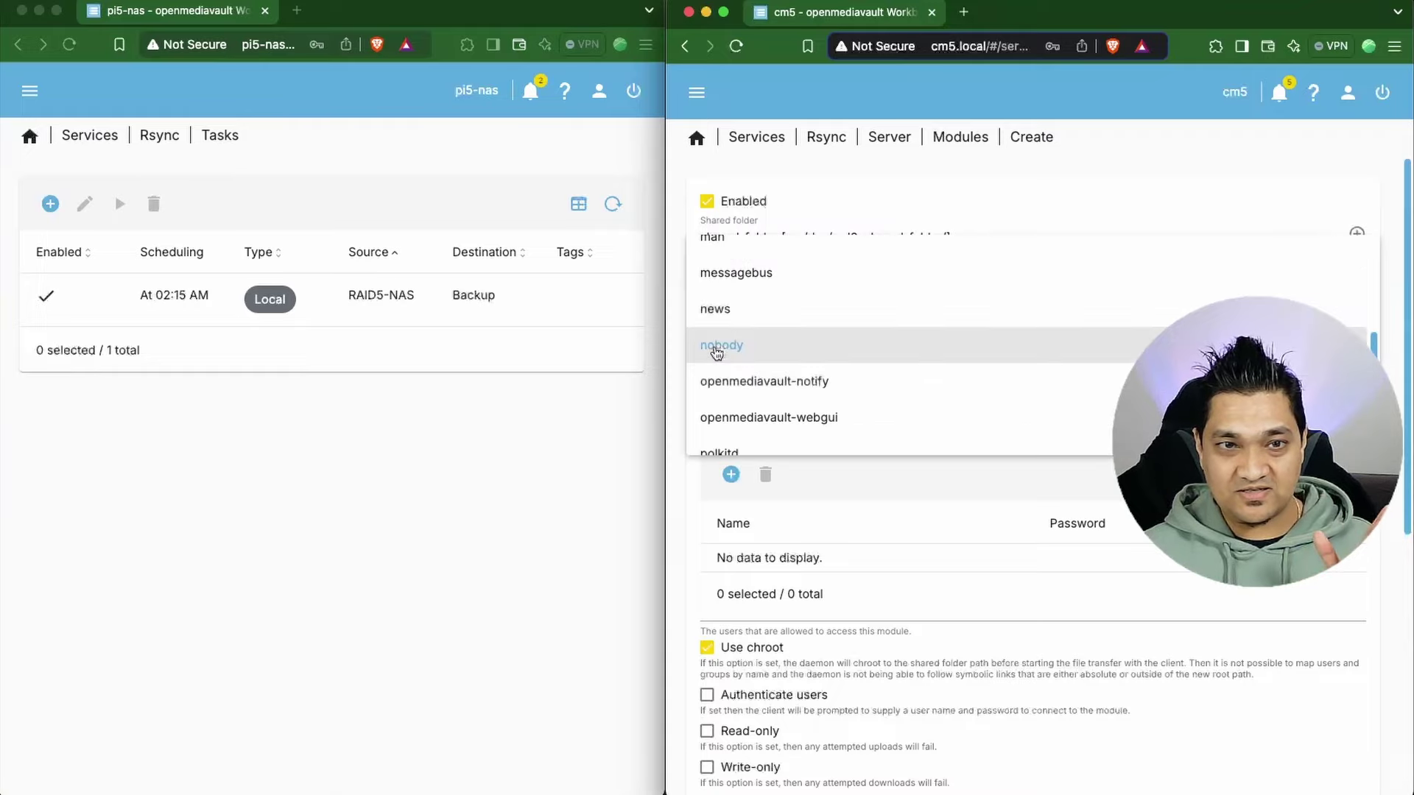
{"action": "left_click", "coordinate": [736, 349]}
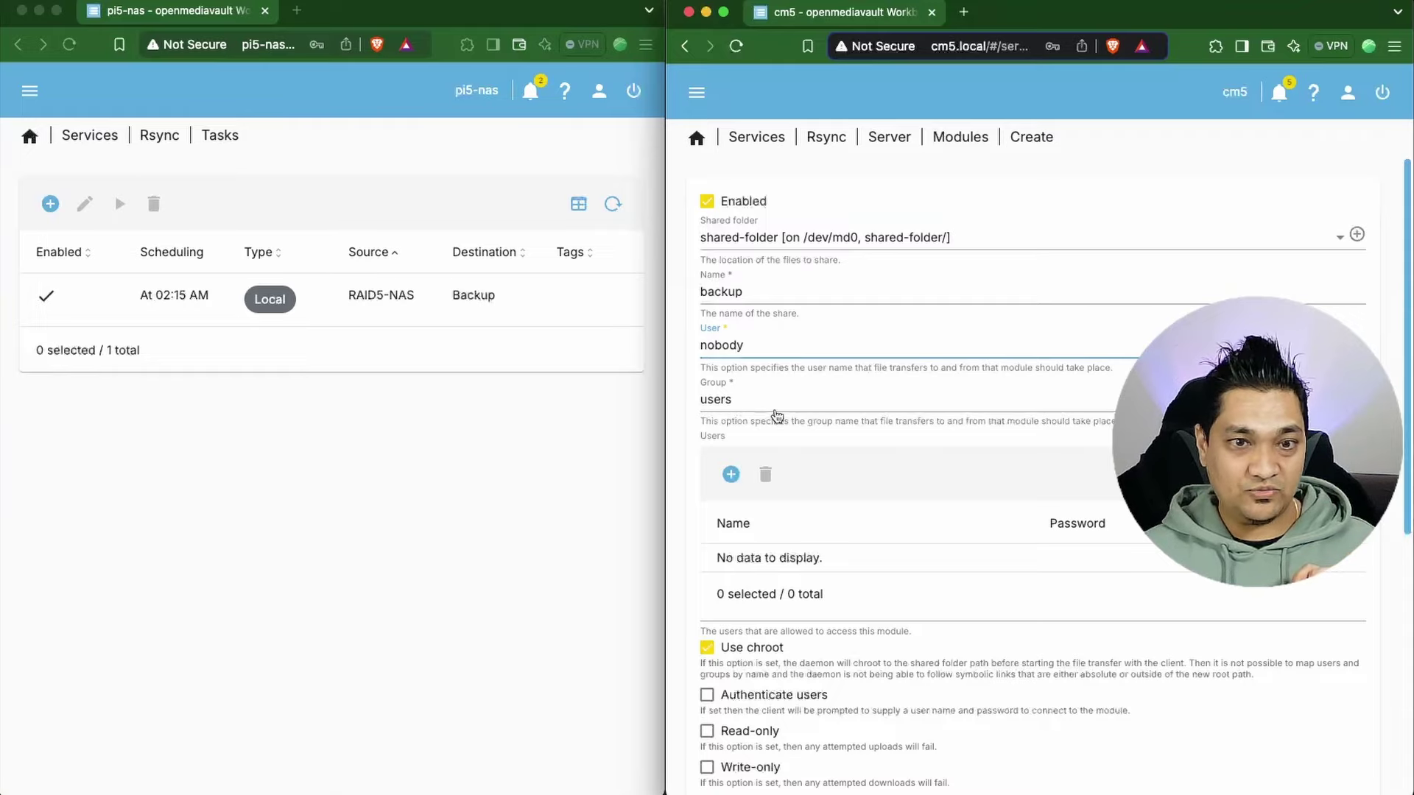
{"action": "scroll", "coordinate": [835, 495], "scroll_direction": "down", "scroll_amount": 4}
{"action": "scroll", "coordinate": [836, 495], "scroll_direction": "down", "scroll_amount": 1}
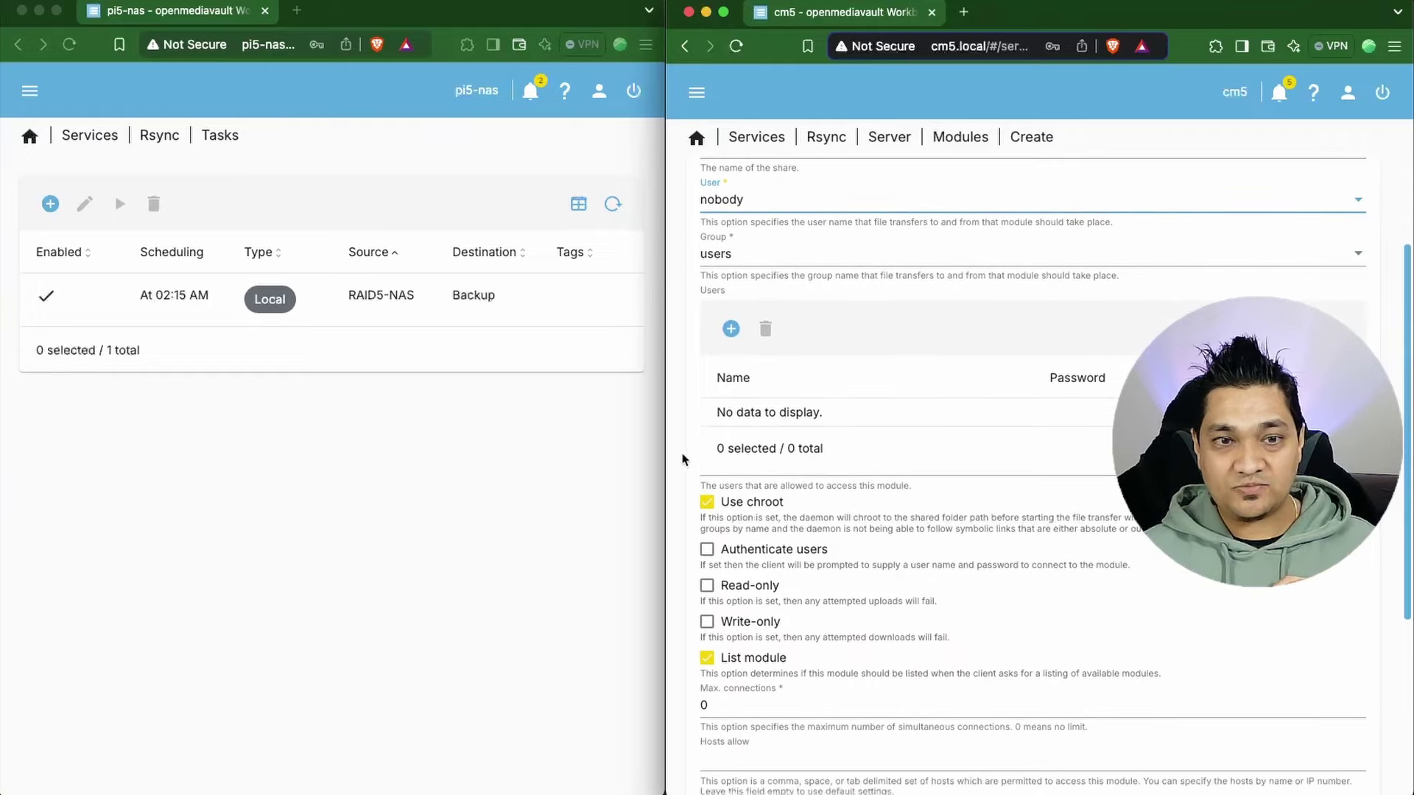
{"action": "scroll", "coordinate": [788, 522], "scroll_direction": "down", "scroll_amount": 8}
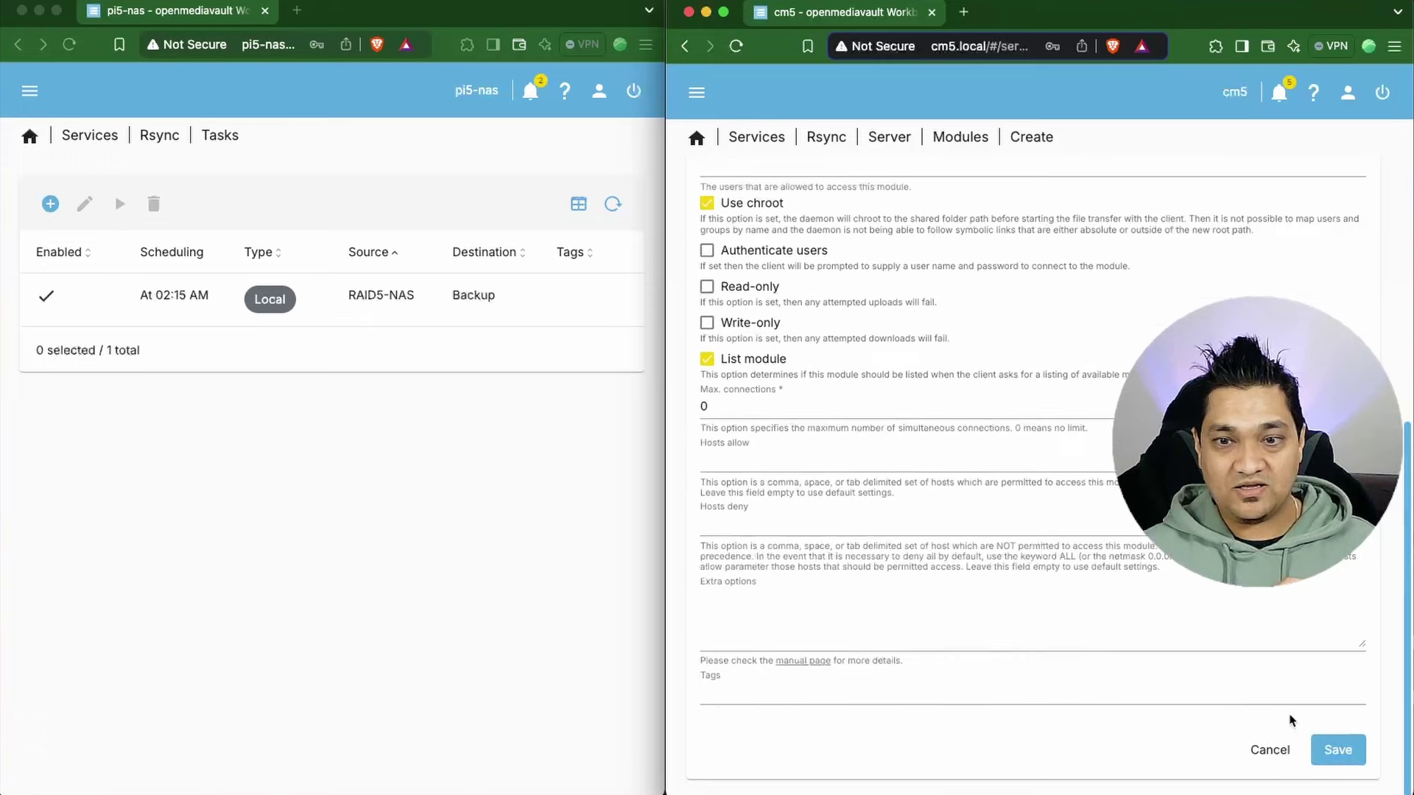
{"action": "left_click", "coordinate": [1348, 754]}
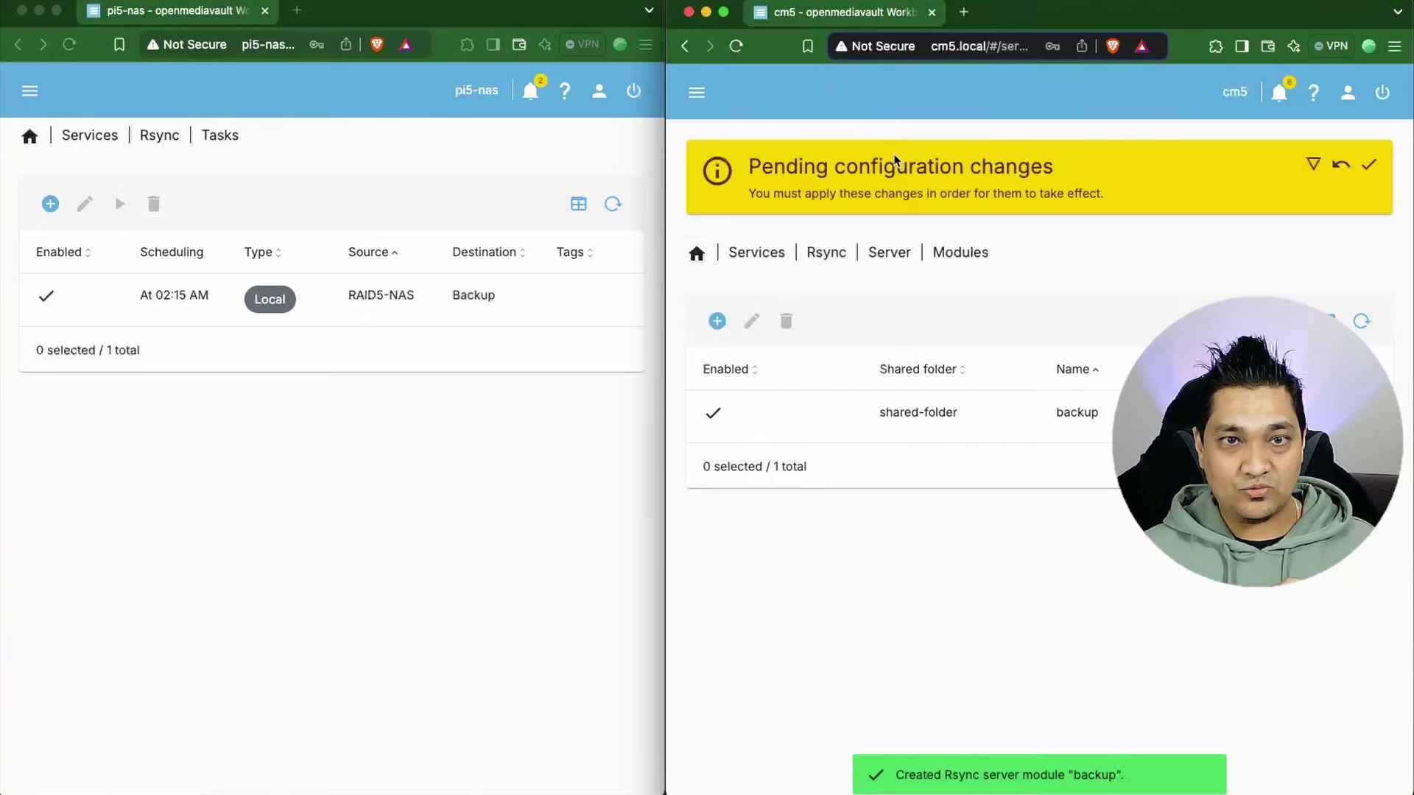
Tick Enabled in cm5's Rsync Server Settings (port 873) and apply the configuration changes
{"action": "left_click", "coordinate": [889, 254]}
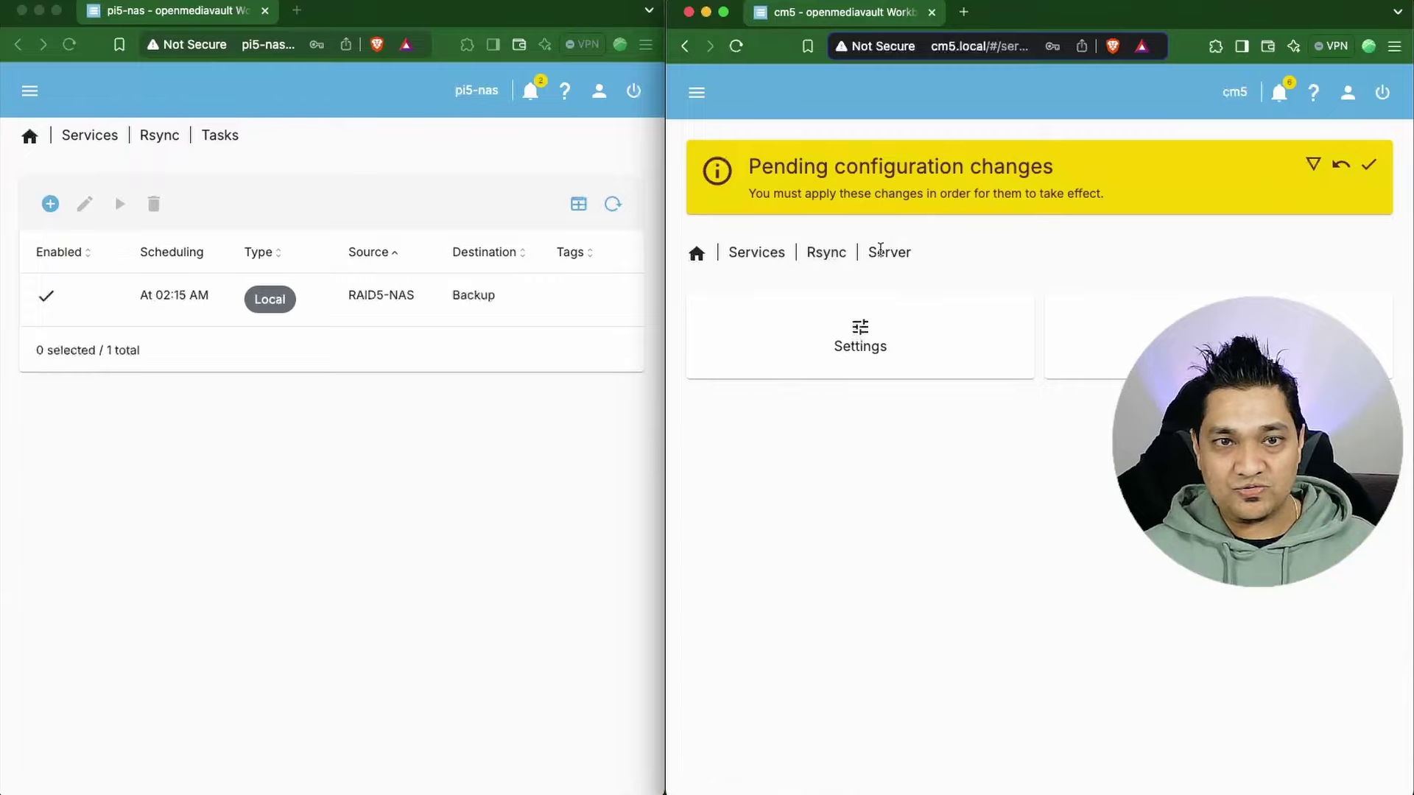
{"action": "left_click", "coordinate": [891, 331]}
{"action": "left_click", "coordinate": [742, 319]}
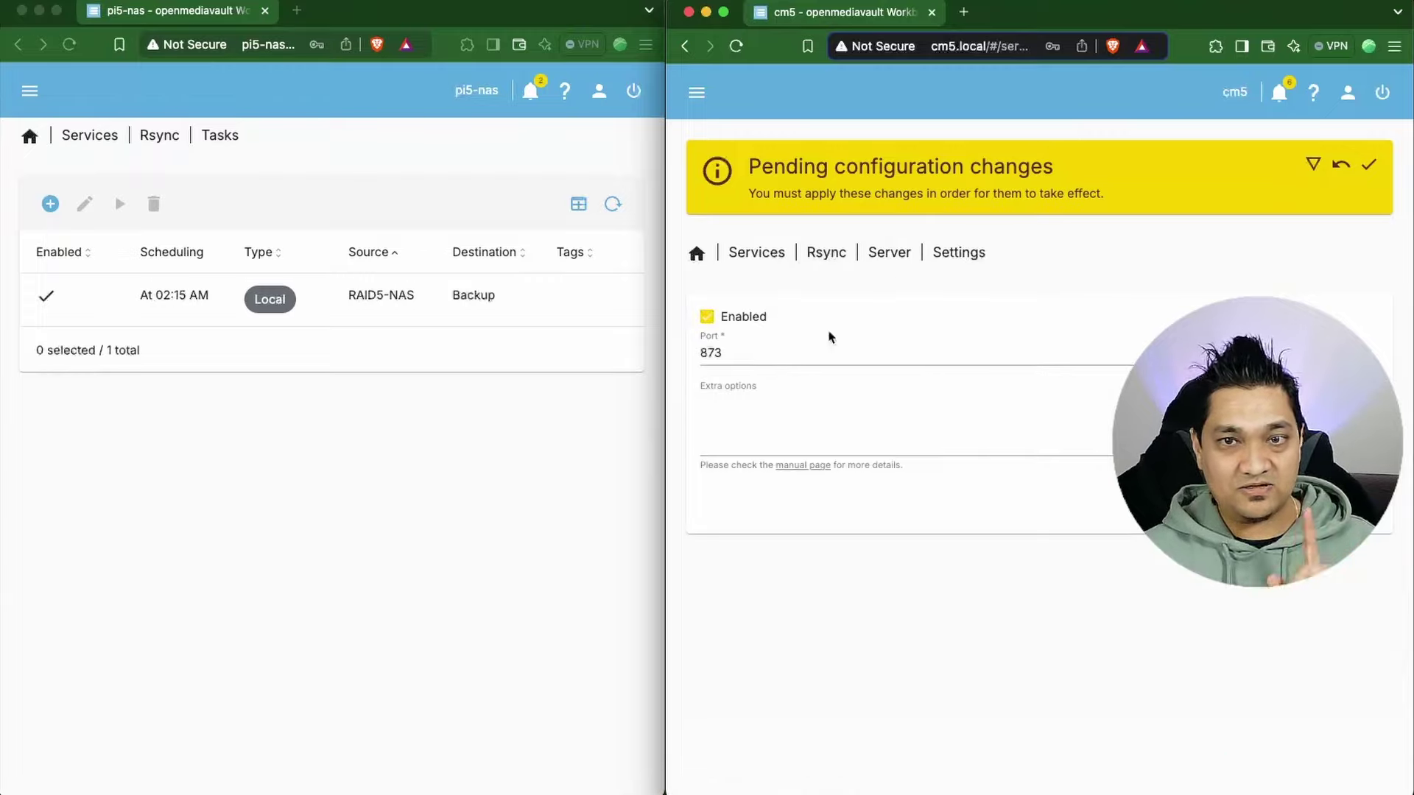
{"action": "left_click", "coordinate": [1373, 168]}
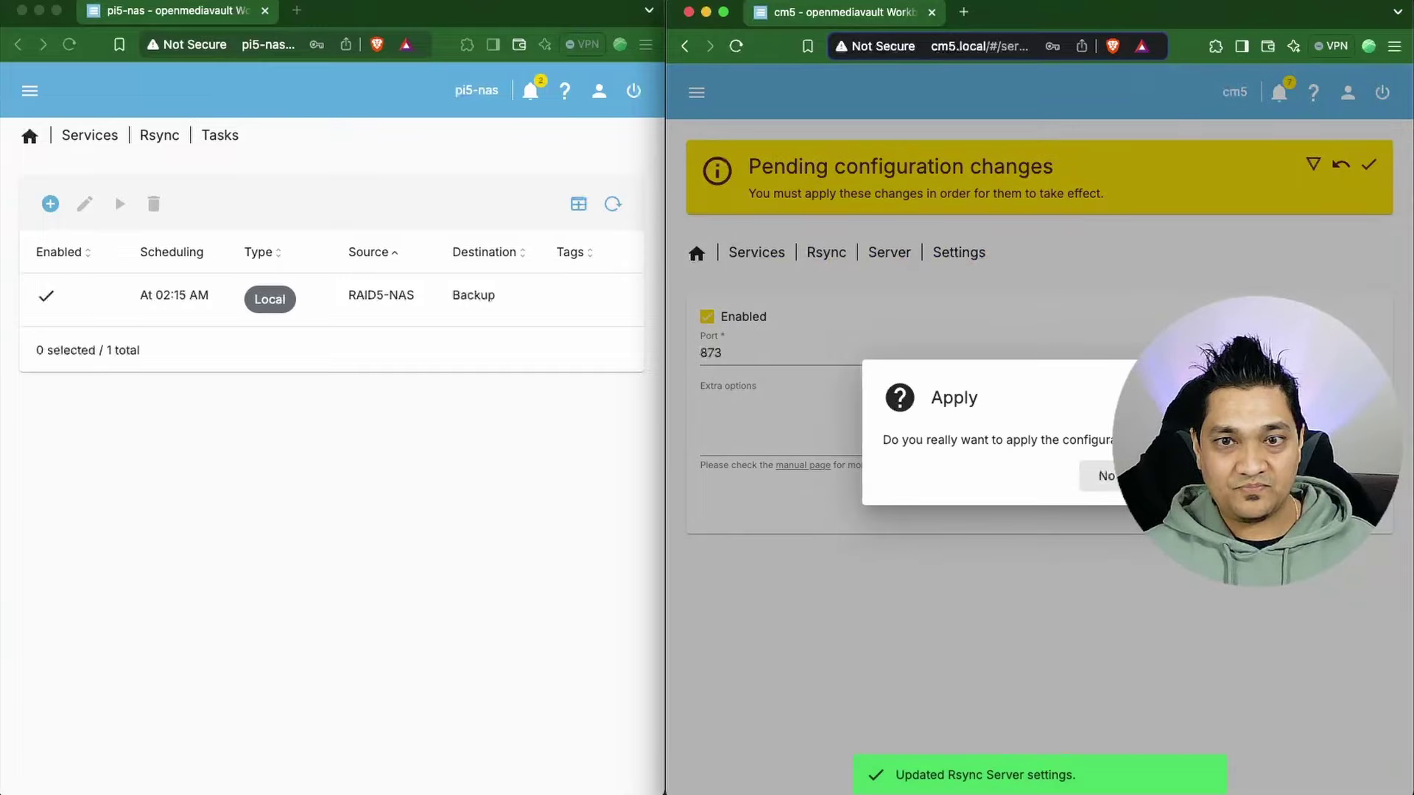
{"action": "left_click", "coordinate": [1152, 474]}
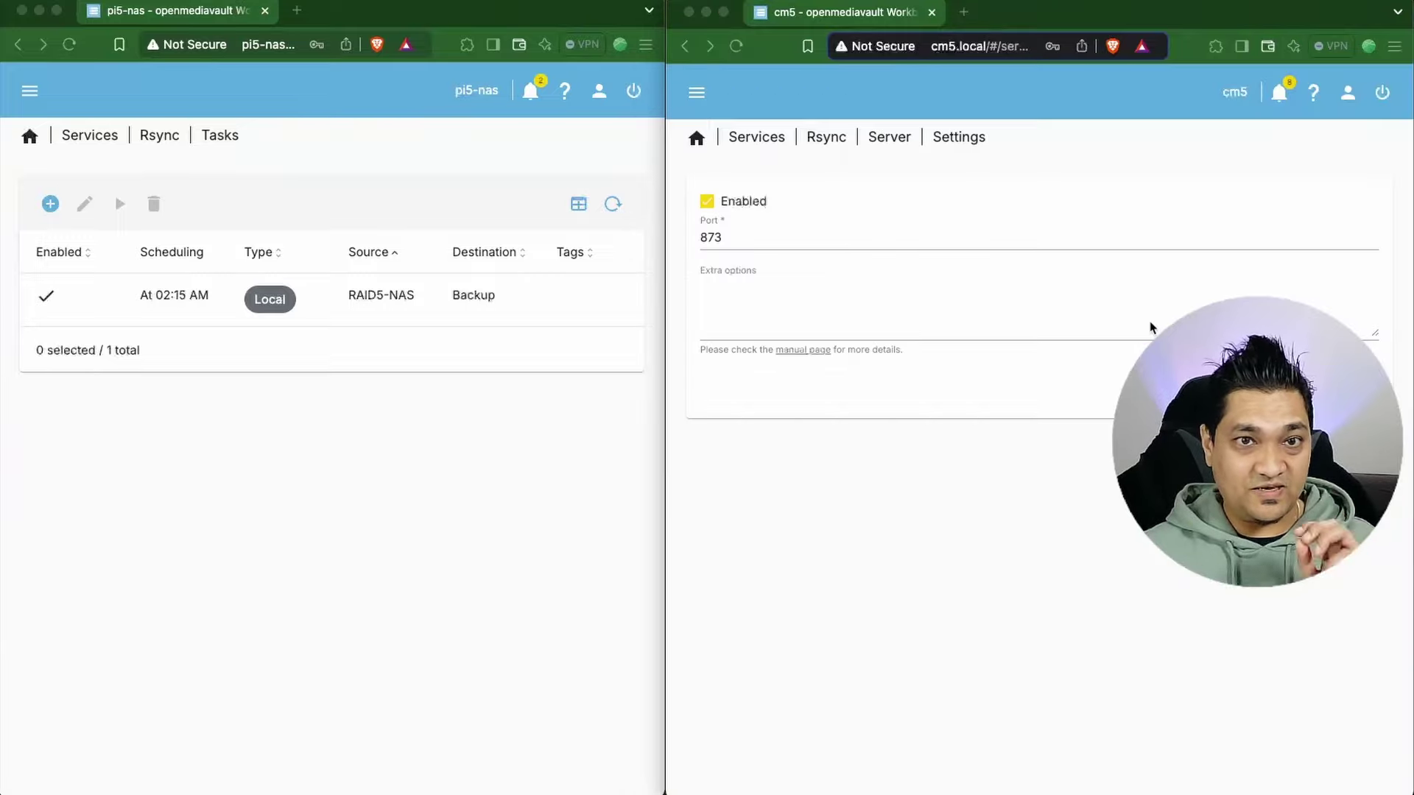
{"action": "left_click", "coordinate": [1285, 387]}
{"action": "left_click", "coordinate": [1285, 387]}
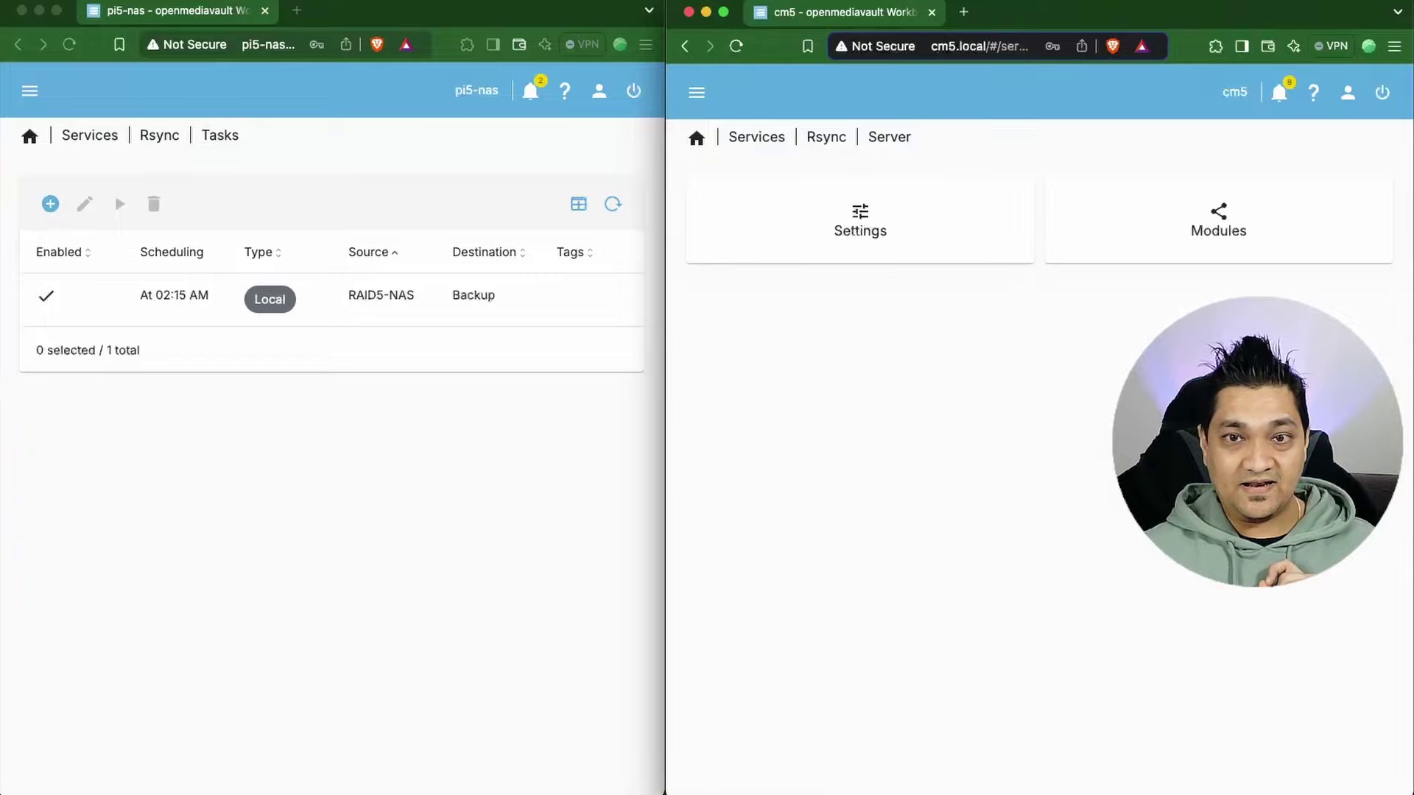
{"action": "left_click", "coordinate": [477, 520]}
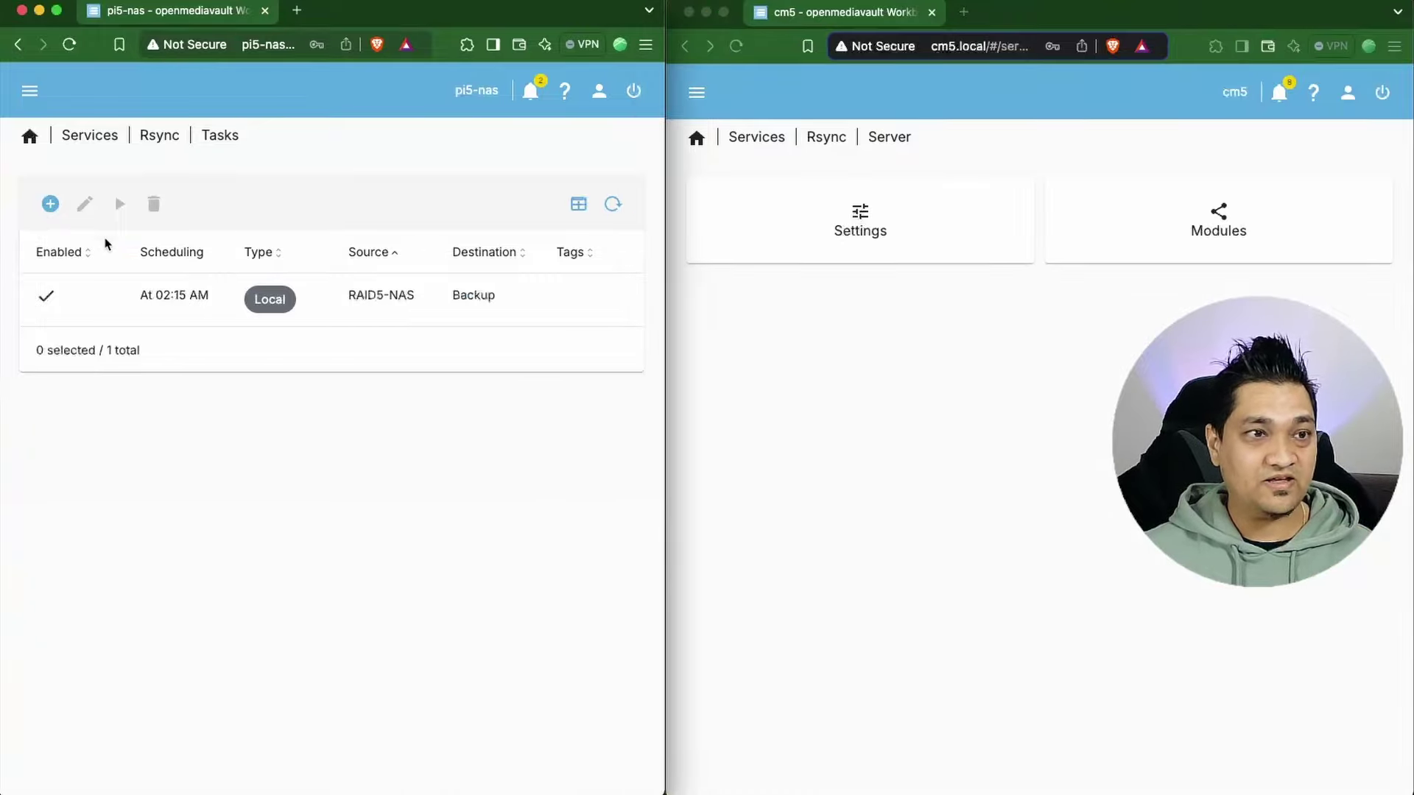
Add a new rsync task of type Remote (Push) with RAID5-NAS as the source shared folder
{"action": "left_click", "coordinate": [50, 204]}
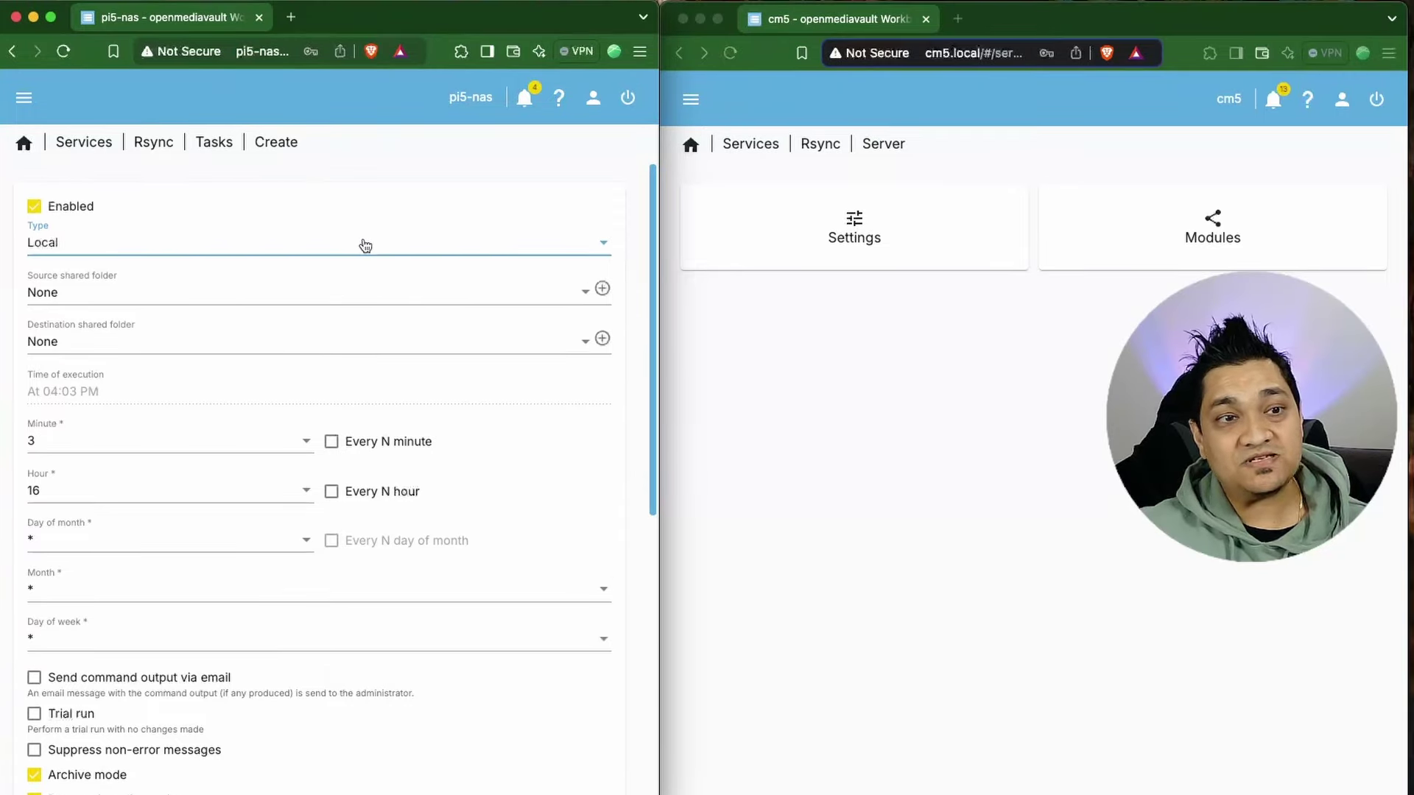
{"action": "left_click", "coordinate": [366, 244]}
{"action": "left_click", "coordinate": [341, 283]}
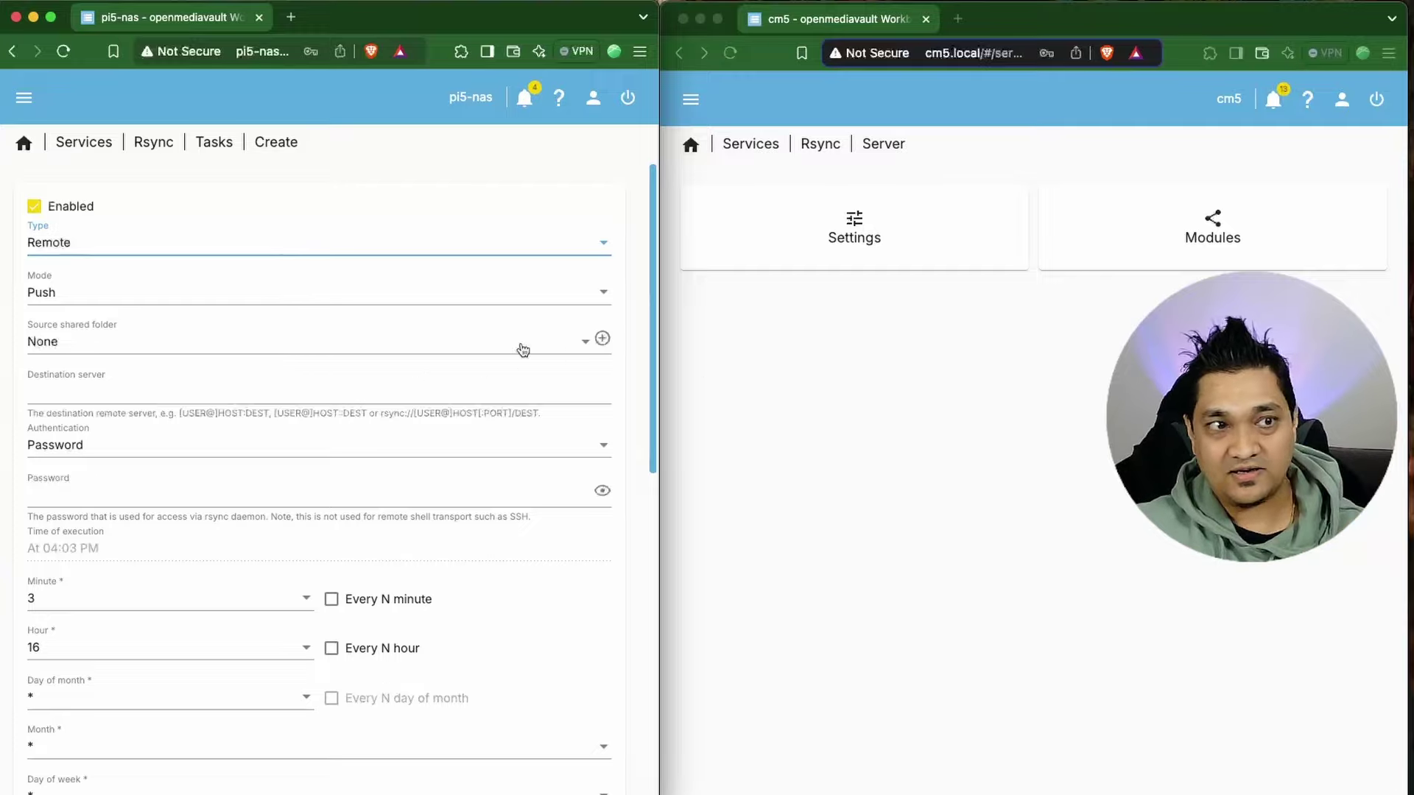
{"action": "left_click", "coordinate": [265, 340]}
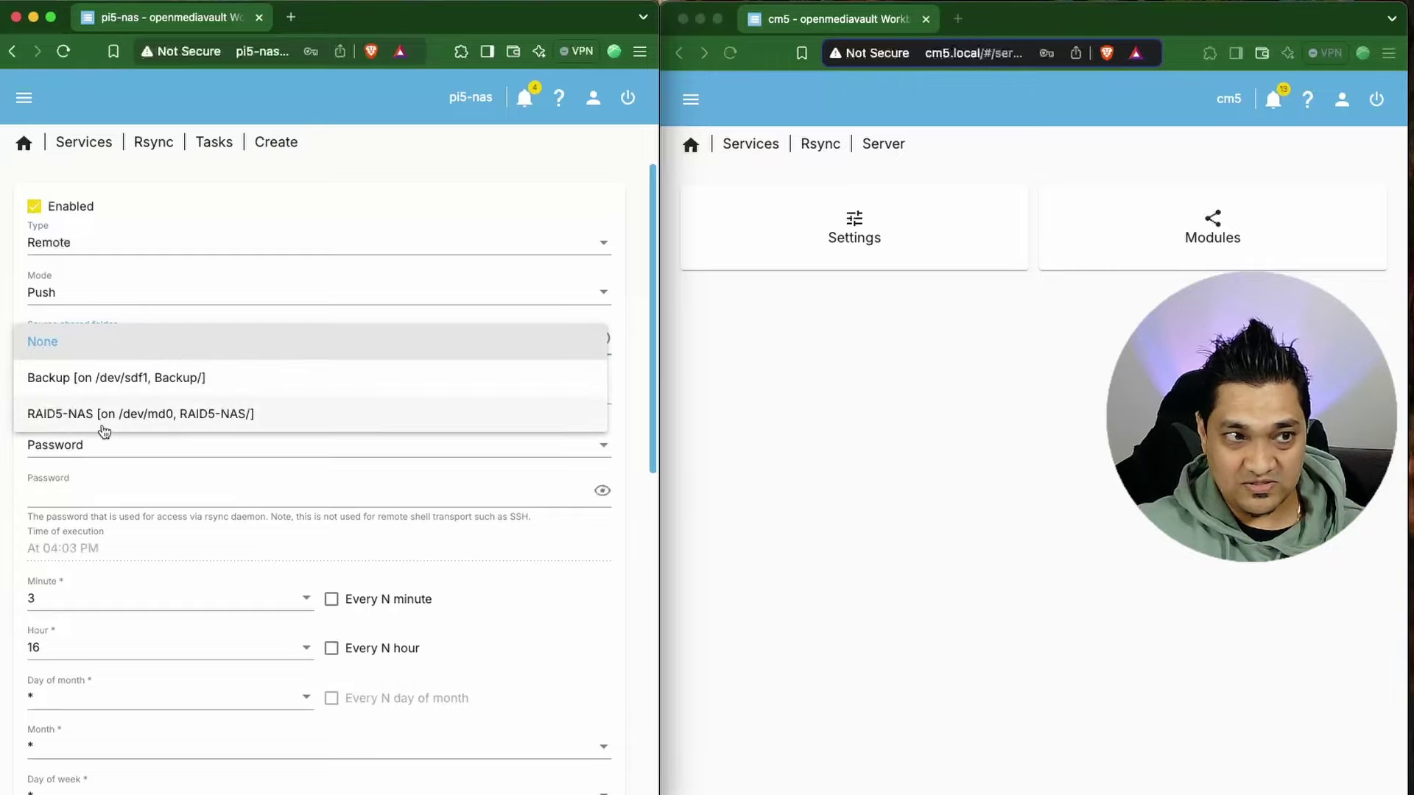
{"action": "left_click", "coordinate": [146, 420]}
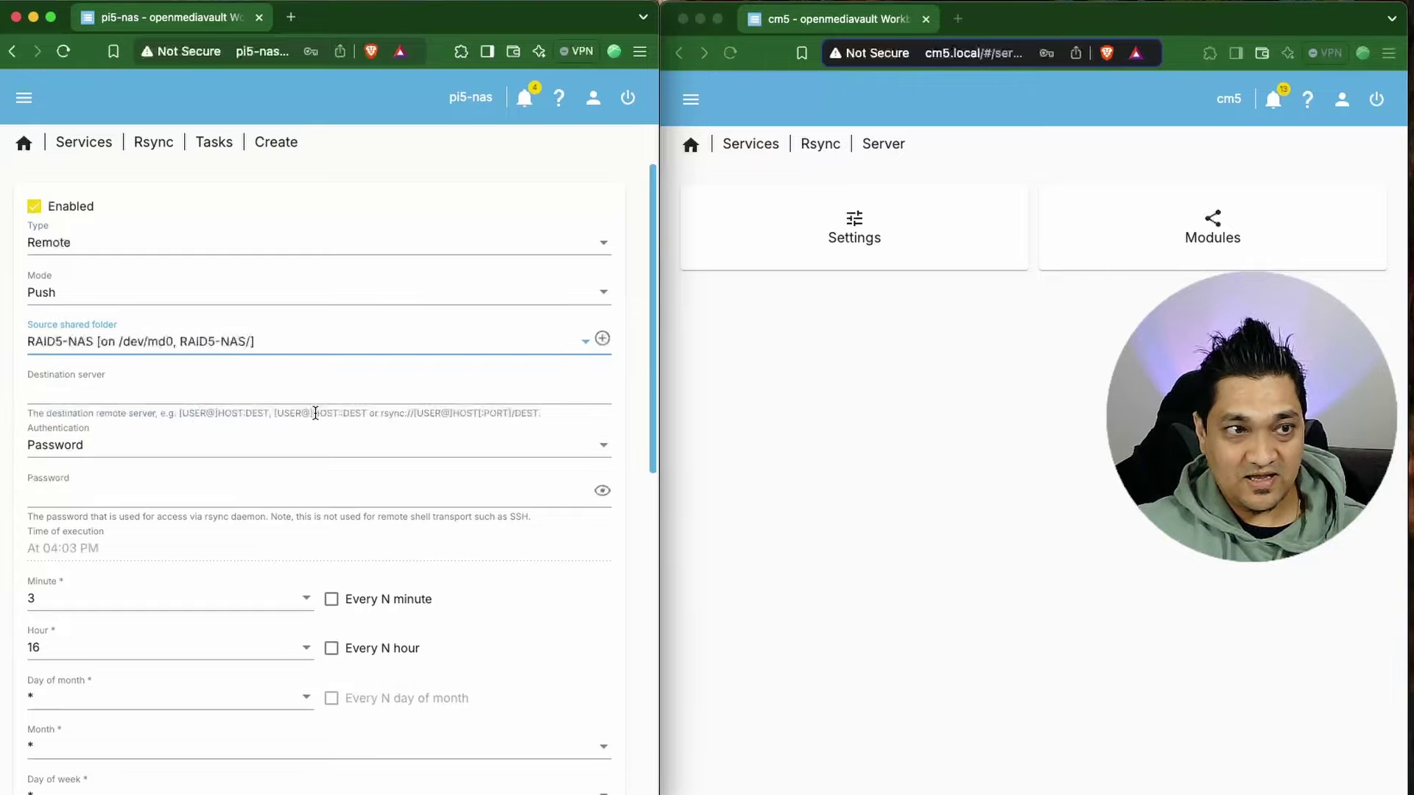
{"action": "left_click", "coordinate": [317, 390]}
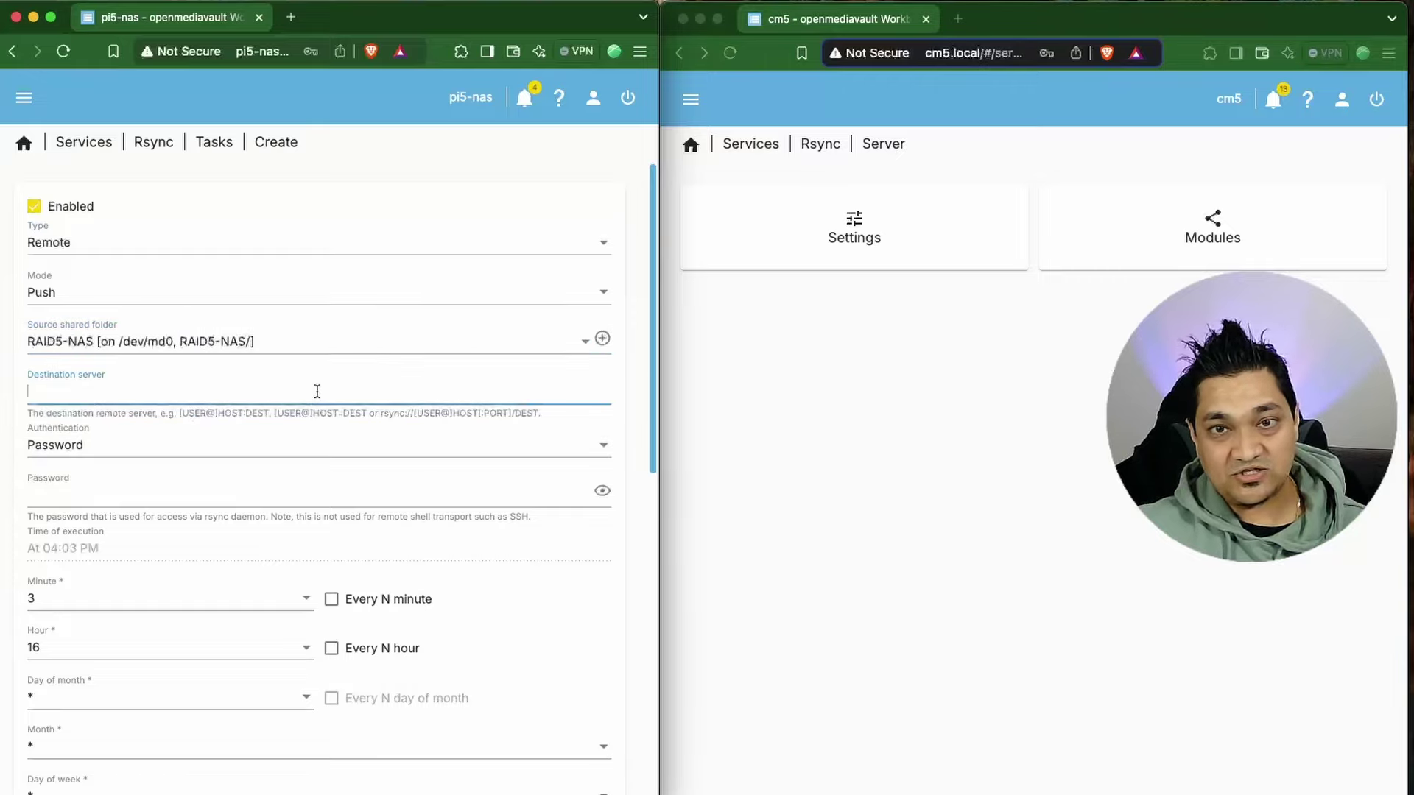